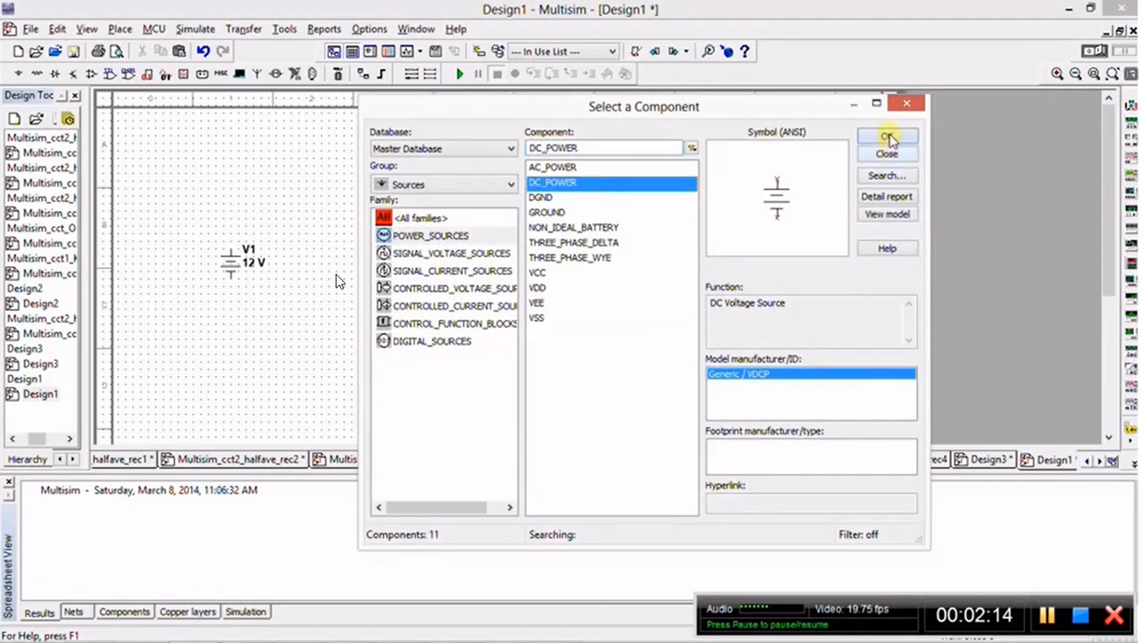
- Place a third DC_POWER source on the right of the sheet, and move V1 and V3 outward and slightly lower
{"action": "left_click", "coordinate": [886, 138]}
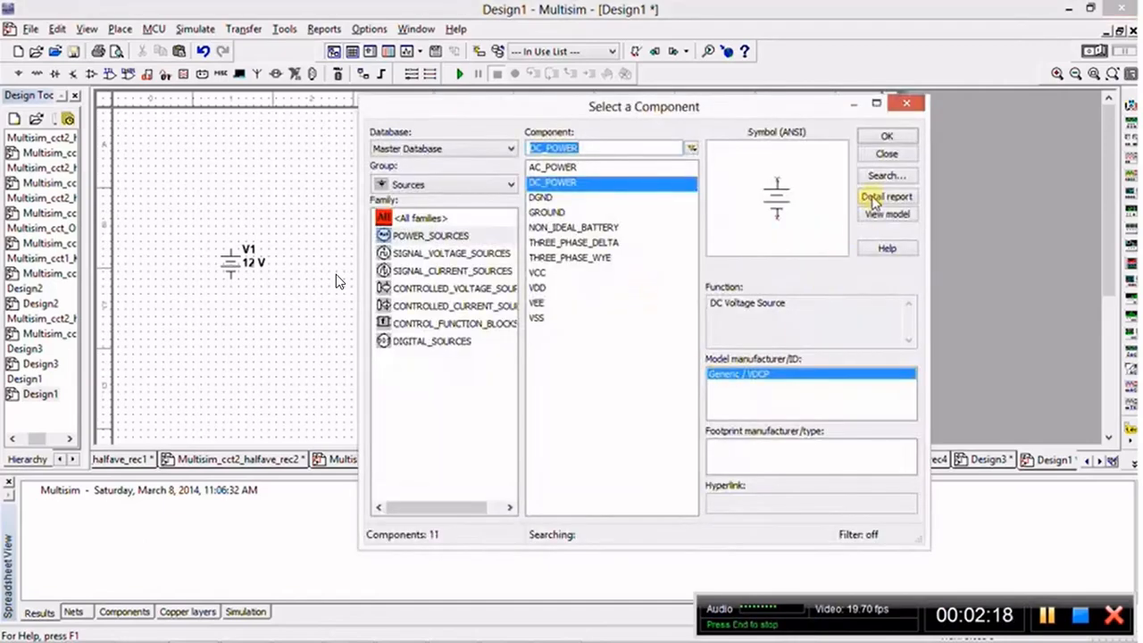
{"action": "left_click", "coordinate": [886, 154]}
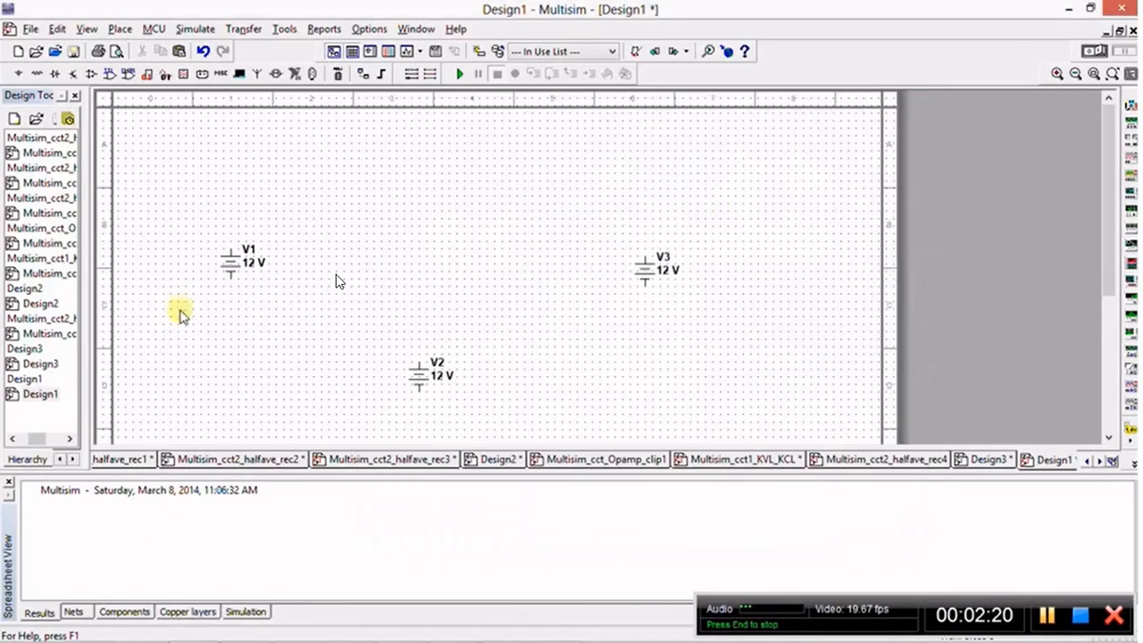
{"action": "left_click", "coordinate": [233, 276]}
{"action": "left_click_drag", "start_coordinate": [234, 284], "coordinate": [219, 324]}
{"action": "left_click_drag", "start_coordinate": [643, 272], "coordinate": [694, 311]}
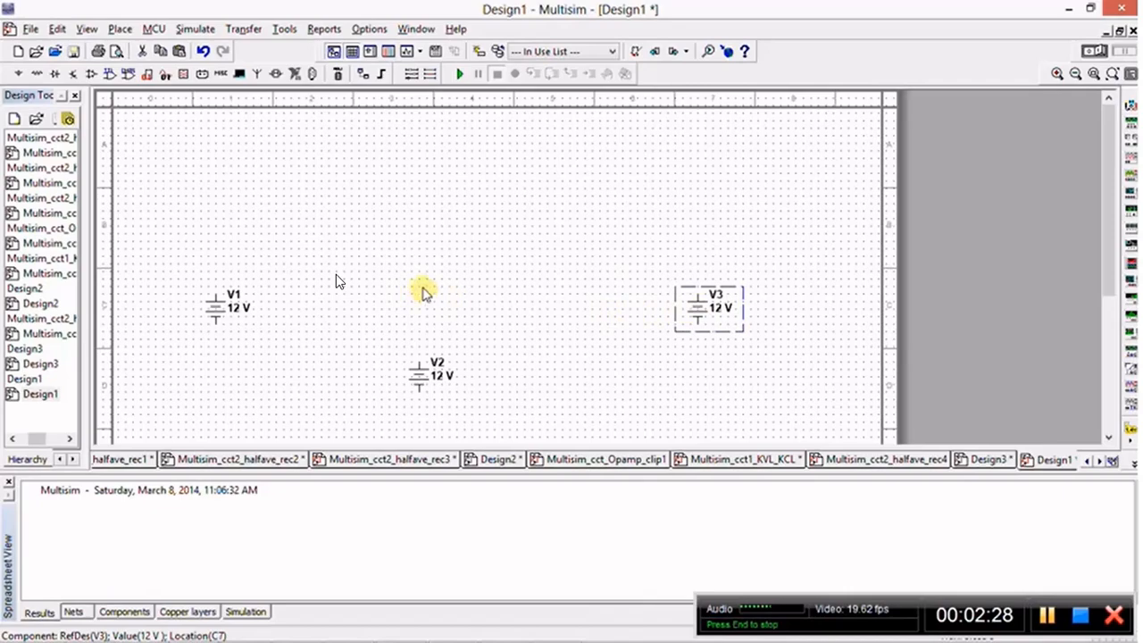
- Place a 10 MΩ resistor from the Basic group's RESISTOR family above and to the right of source V1
{"action": "left_click", "coordinate": [119, 29]}
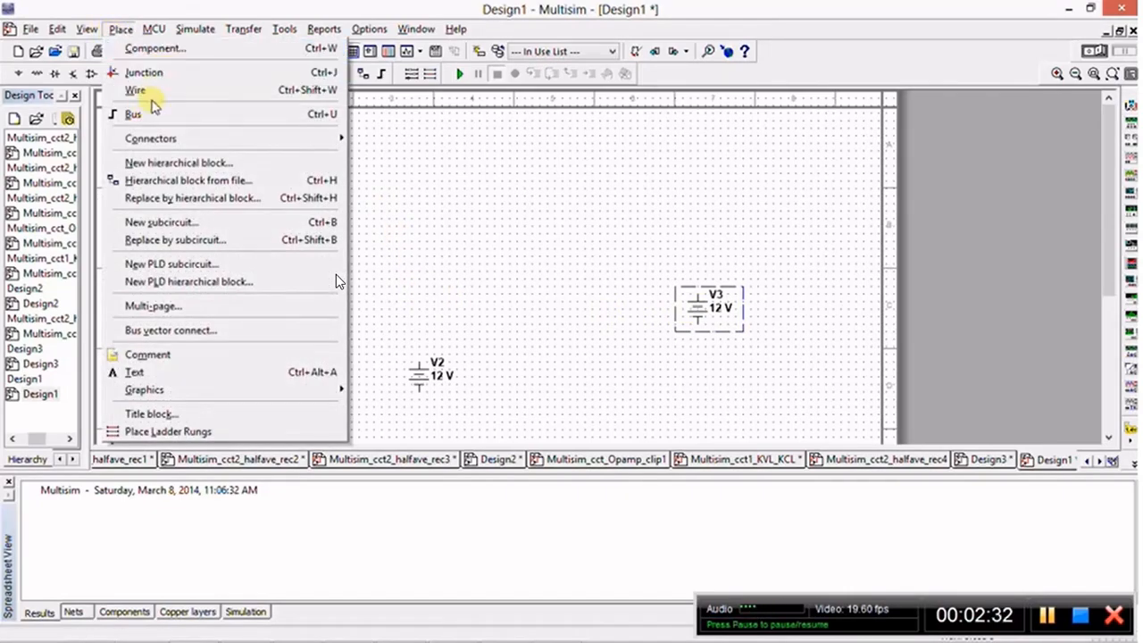
{"action": "left_click", "coordinate": [136, 49]}
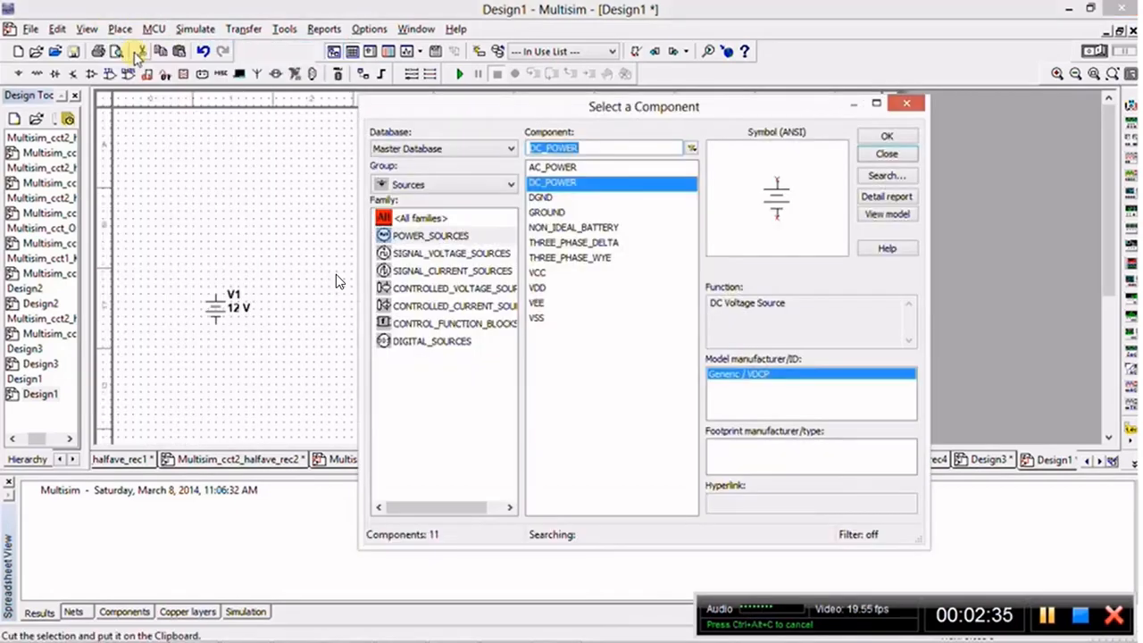
{"action": "left_click", "coordinate": [443, 185]}
{"action": "left_click", "coordinate": [421, 236]}
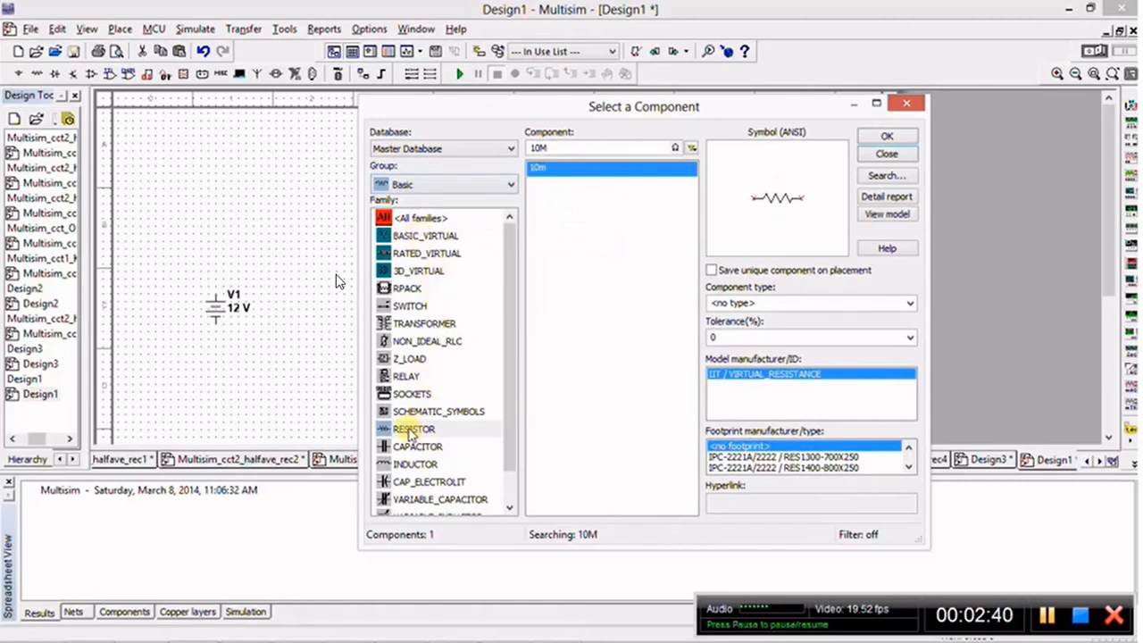
{"action": "left_click", "coordinate": [431, 426]}
{"action": "left_click", "coordinate": [886, 136]}
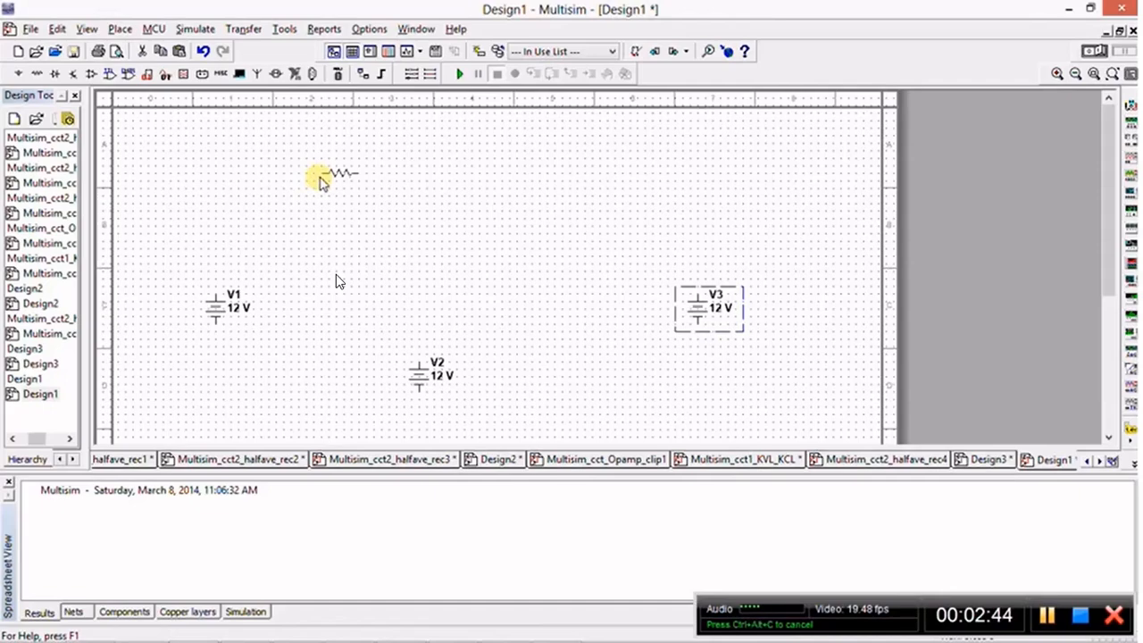
{"action": "left_click", "coordinate": [314, 177]}
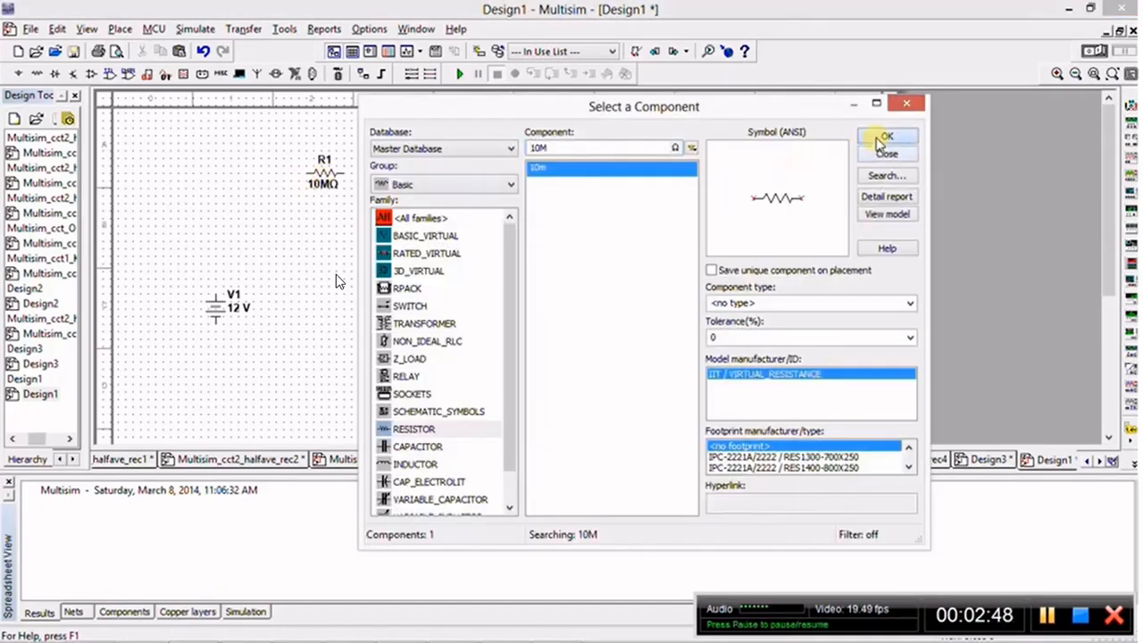
- Place three more 10 MΩ resistors: one at the upper right, one above V2 and one below V3
{"action": "left_click", "coordinate": [879, 142]}
{"action": "left_click", "coordinate": [601, 184]}
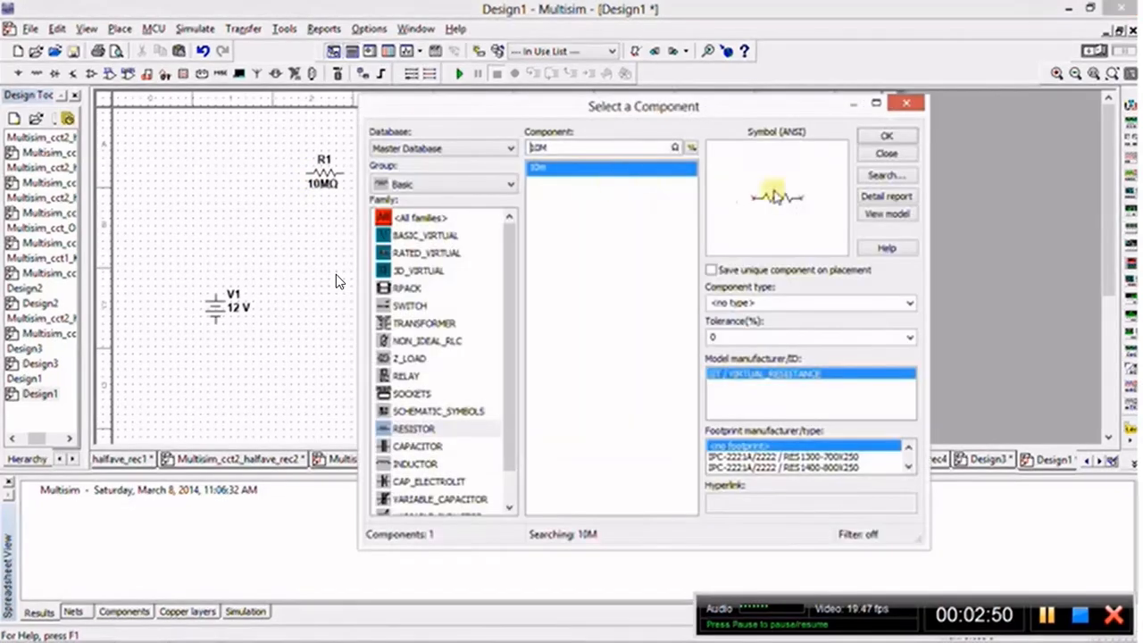
{"action": "left_click", "coordinate": [886, 135]}
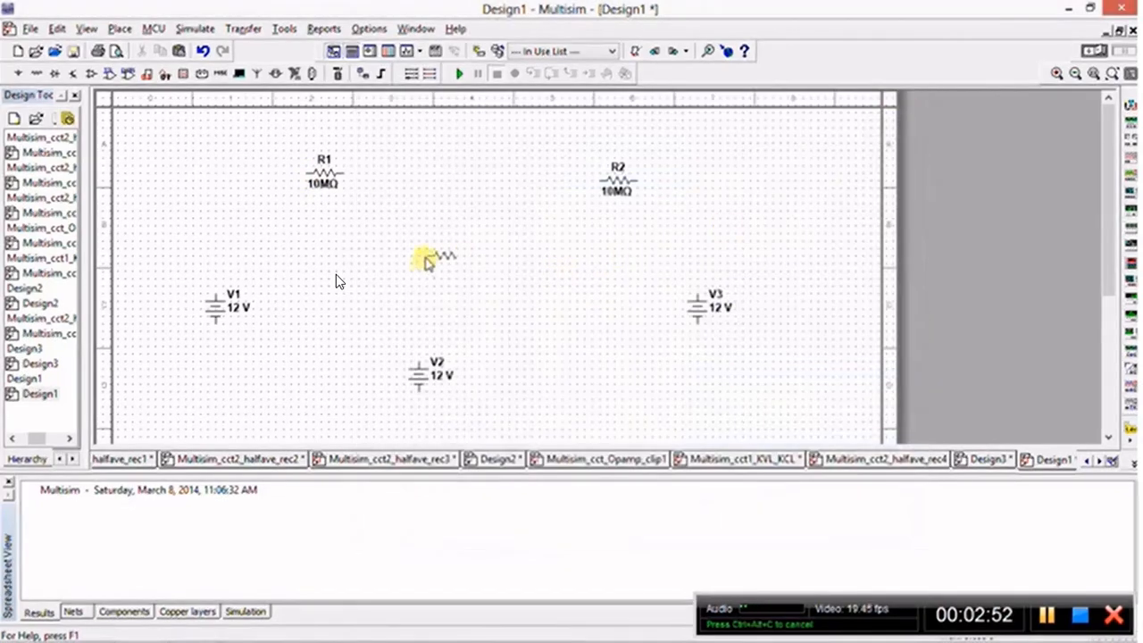
{"action": "left_click", "coordinate": [427, 261]}
{"action": "left_click", "coordinate": [886, 141]}
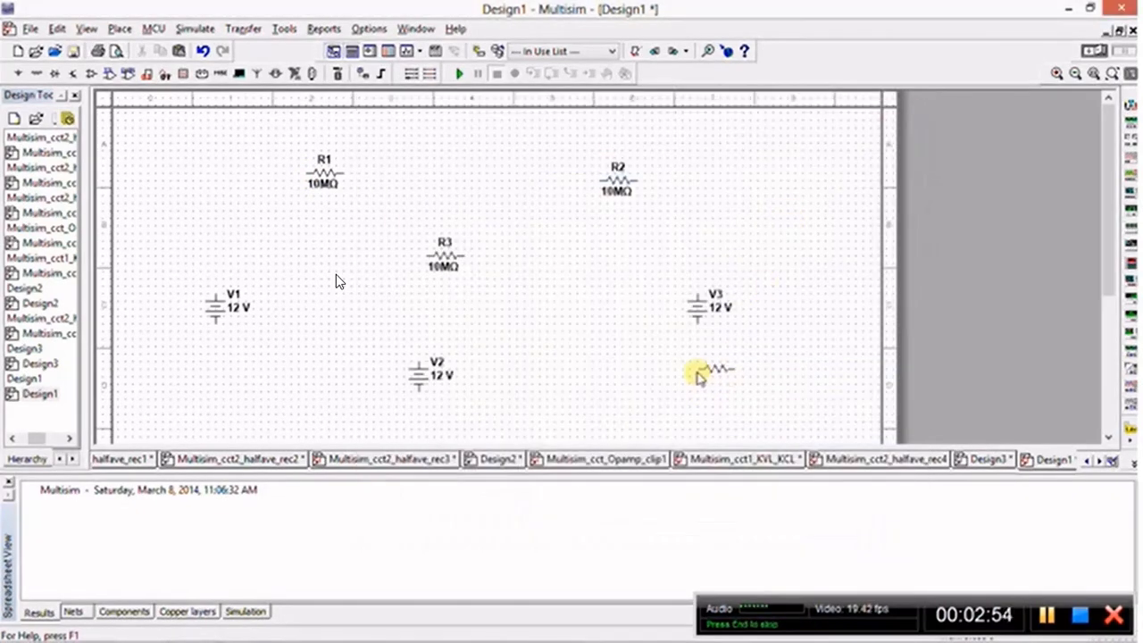
{"action": "left_click", "coordinate": [697, 372]}
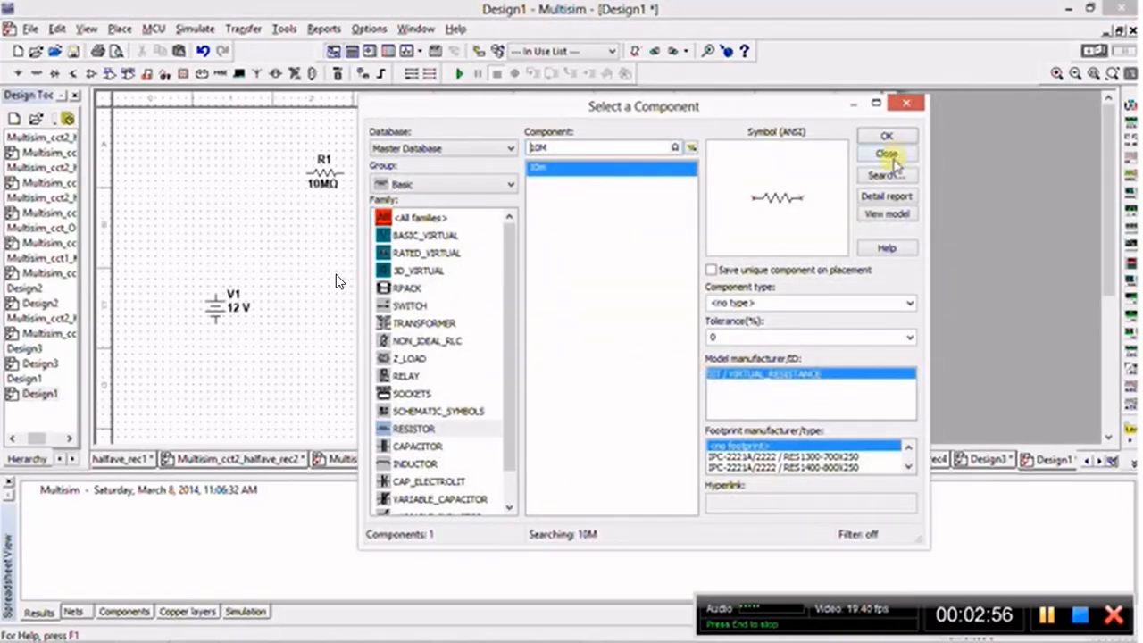
{"action": "left_click", "coordinate": [889, 155]}
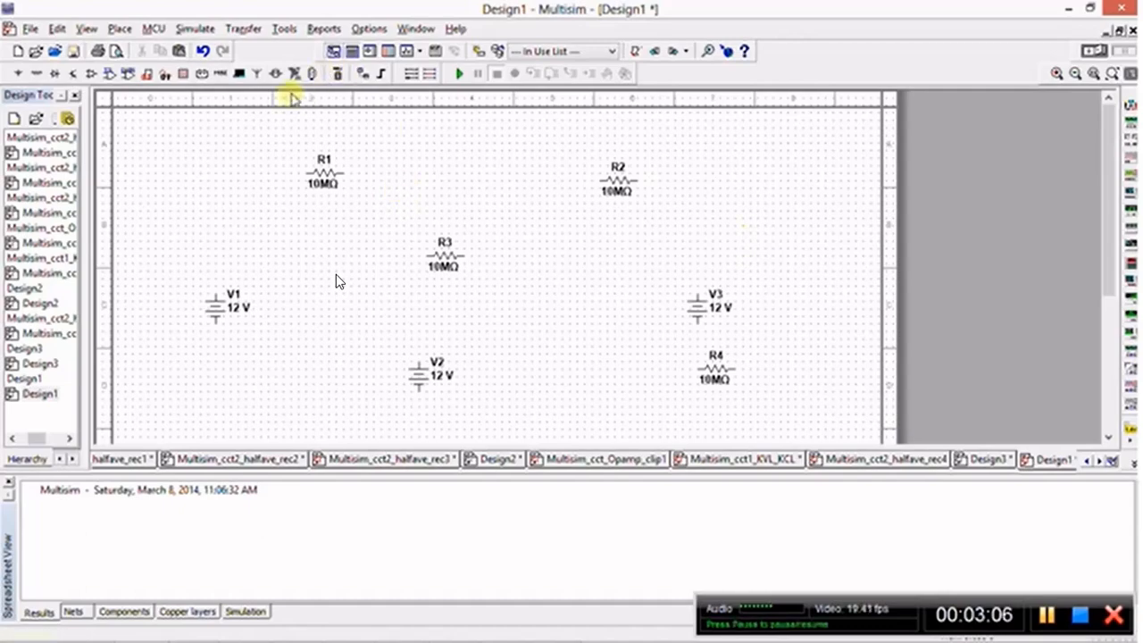
- Place two AMMETER_H indicators between R1 and R2, one beside each resistor
{"action": "left_click", "coordinate": [118, 30]}
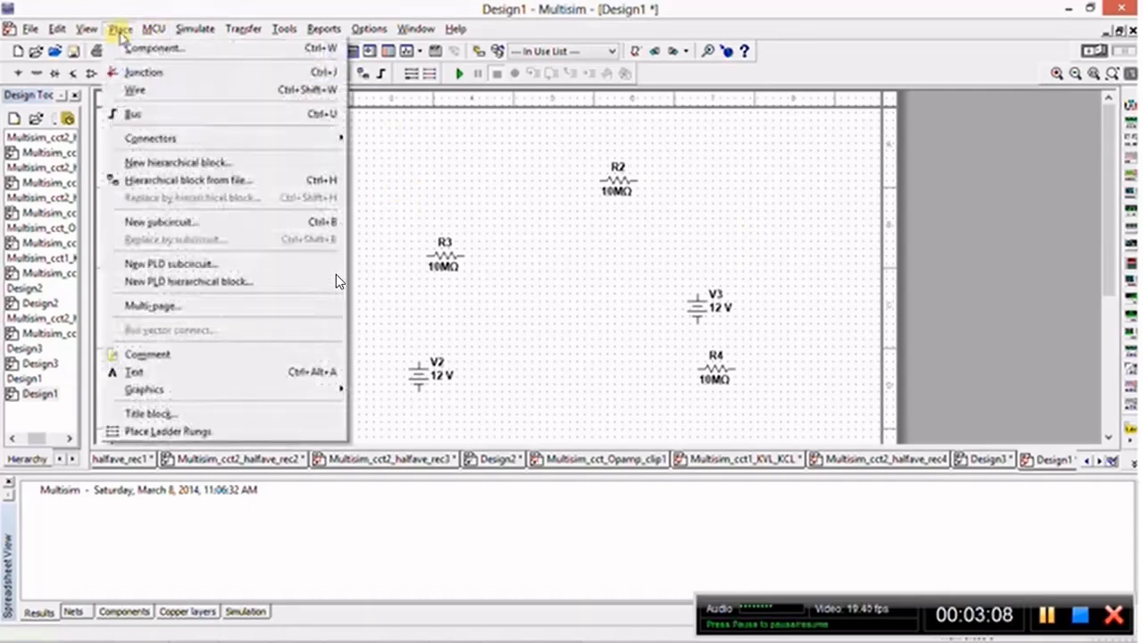
{"action": "left_click", "coordinate": [169, 48]}
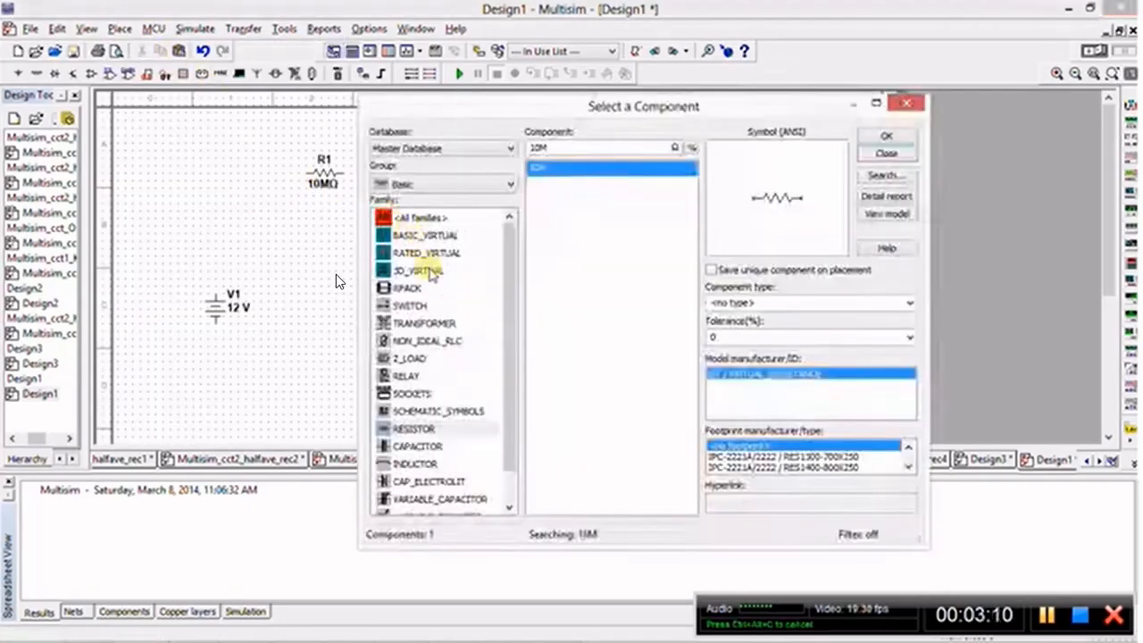
{"action": "left_click", "coordinate": [449, 184]}
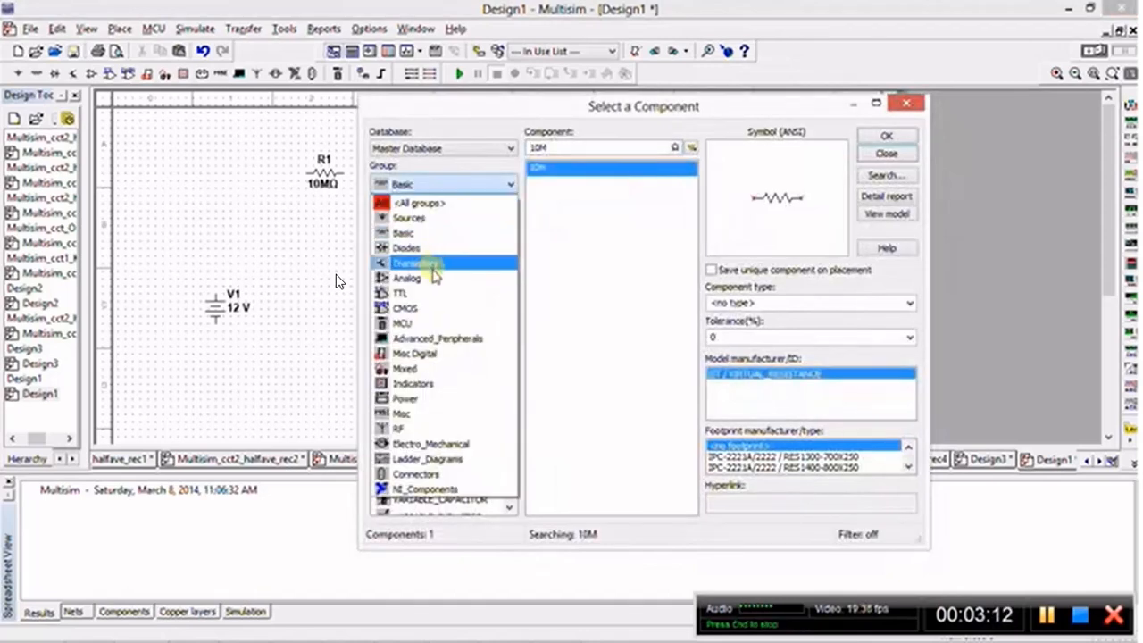
{"action": "left_click", "coordinate": [434, 385]}
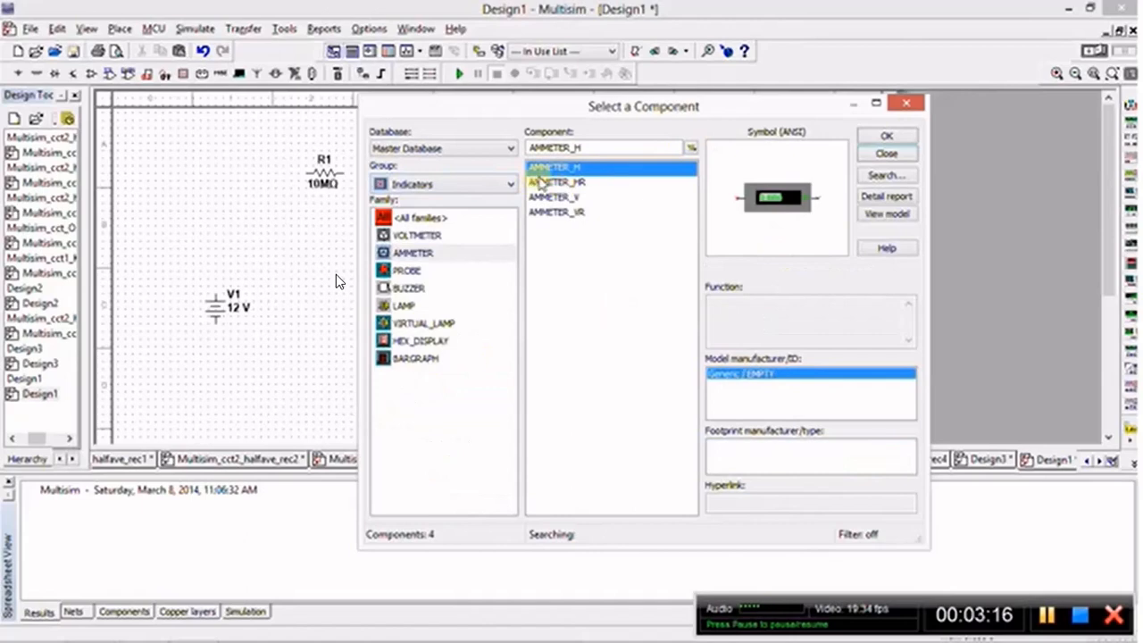
{"action": "left_click", "coordinate": [889, 137]}
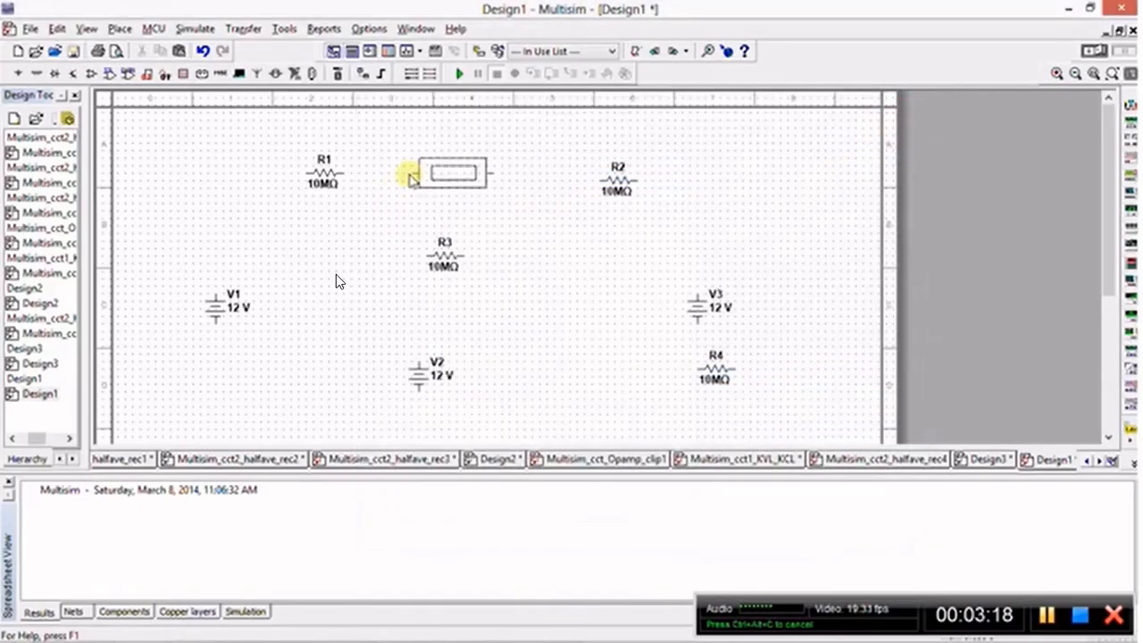
{"action": "left_click", "coordinate": [366, 176]}
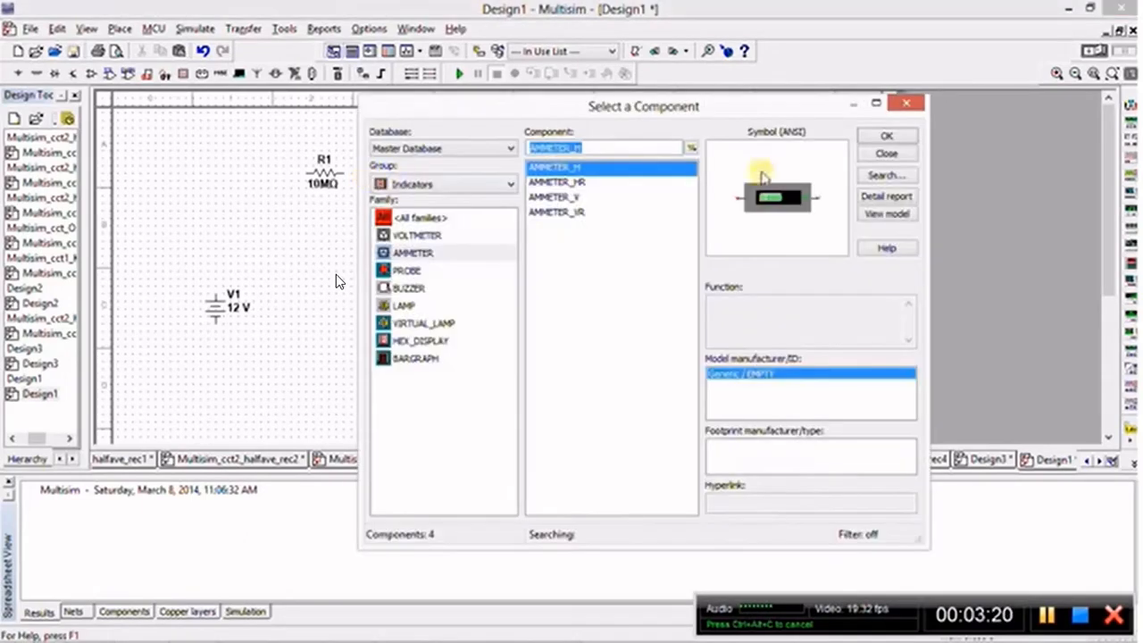
{"action": "left_click", "coordinate": [907, 141]}
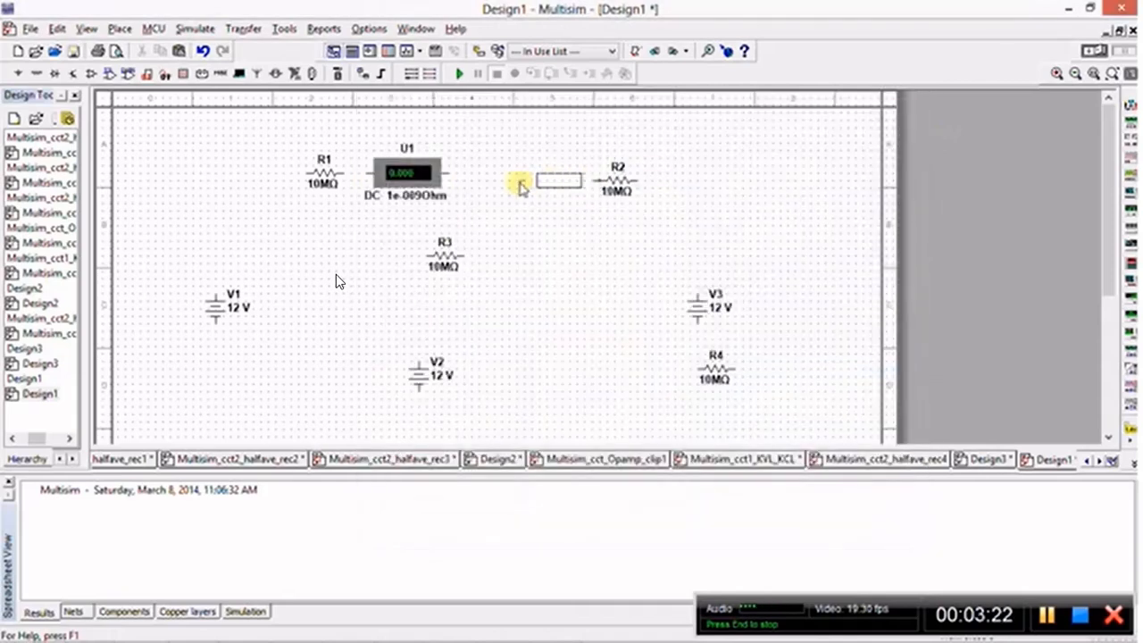
{"action": "left_click", "coordinate": [501, 181]}
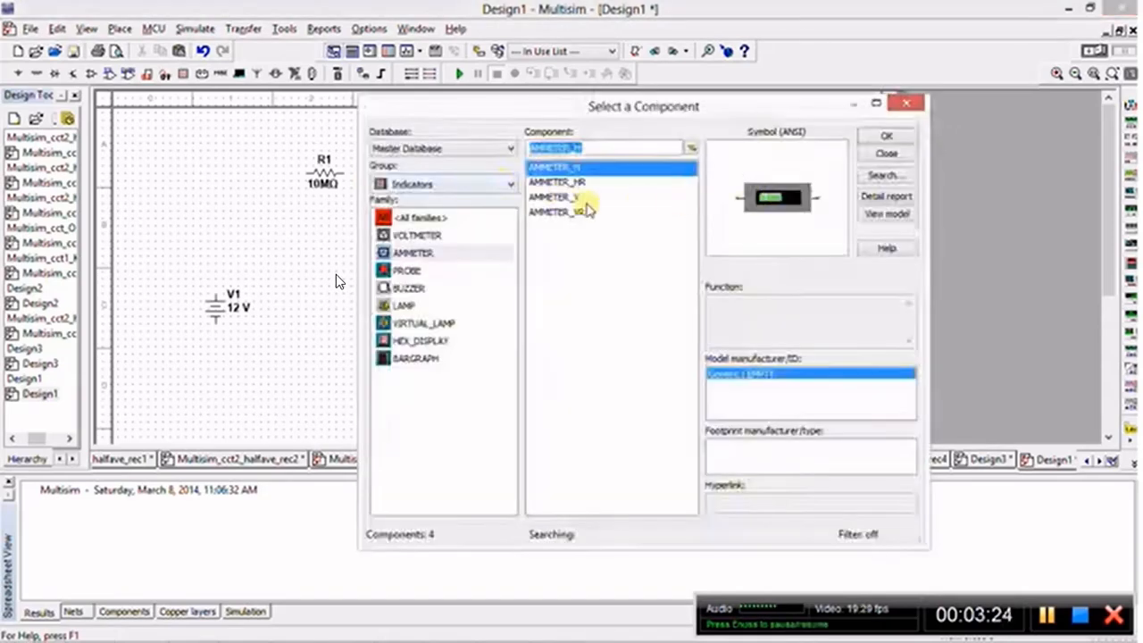
- Place an AMMETER_V indicator just to the right of resistor R3
{"action": "left_click", "coordinate": [574, 199]}
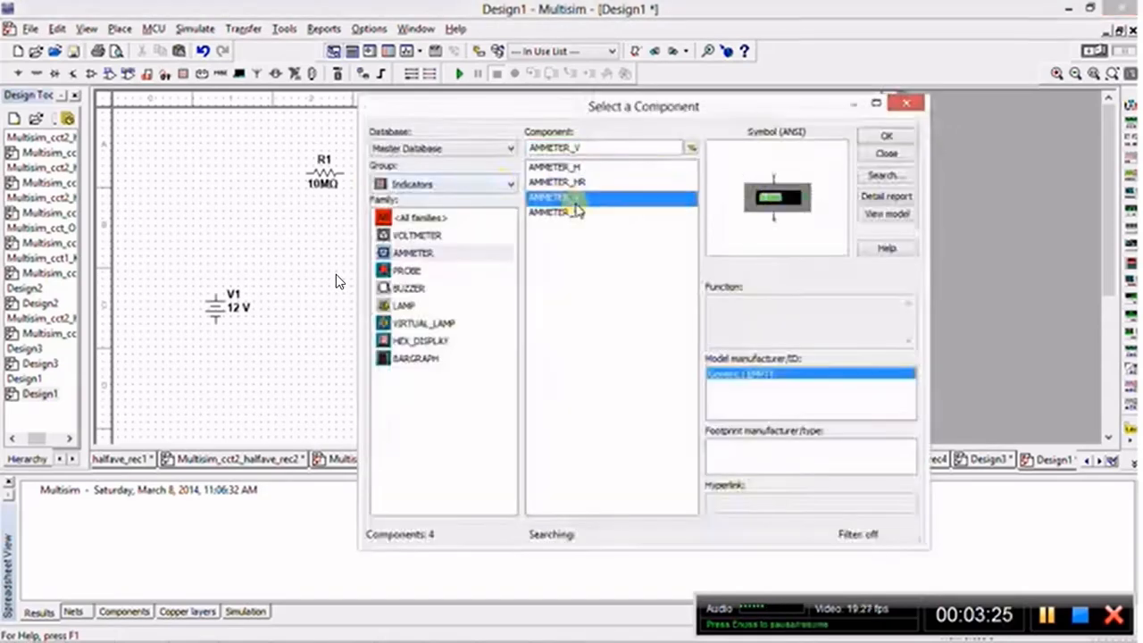
{"action": "left_click", "coordinate": [884, 138]}
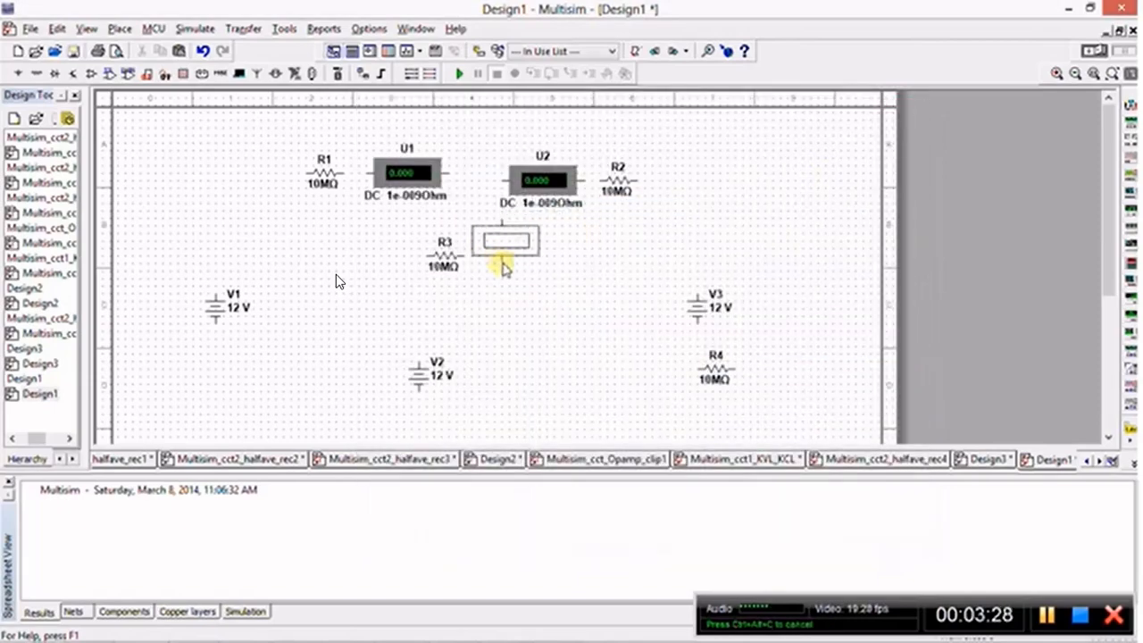
{"action": "left_click", "coordinate": [503, 271]}
{"action": "left_click", "coordinate": [887, 154]}
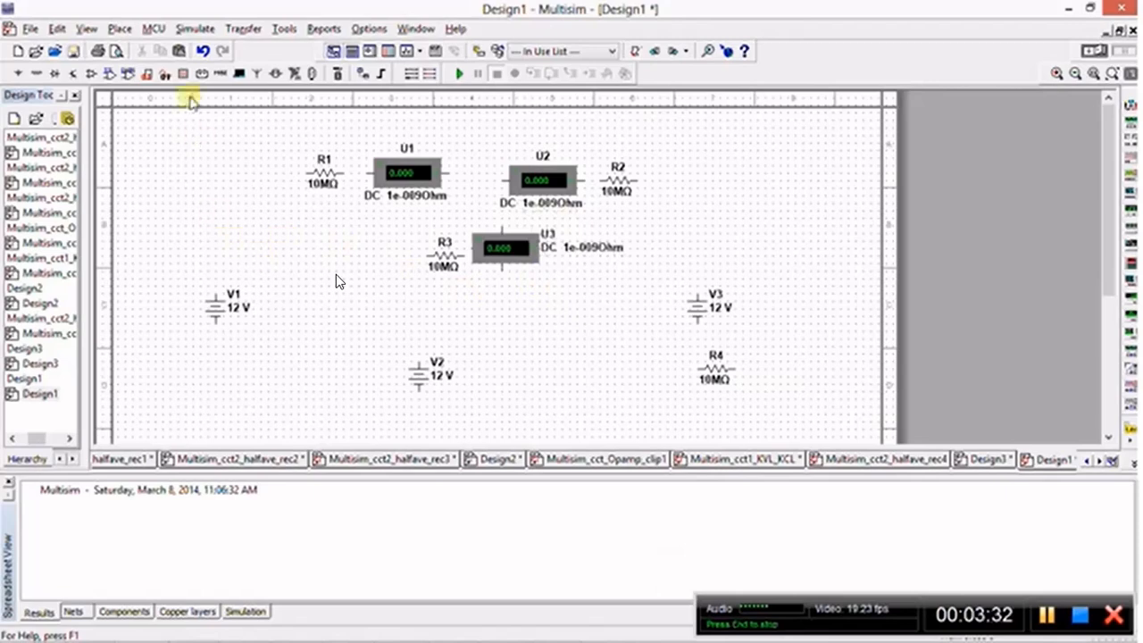
- Place two VOLTMETER_V indicators, one above and left of source V1 and one to the right of source V3
{"action": "left_click", "coordinate": [118, 29]}
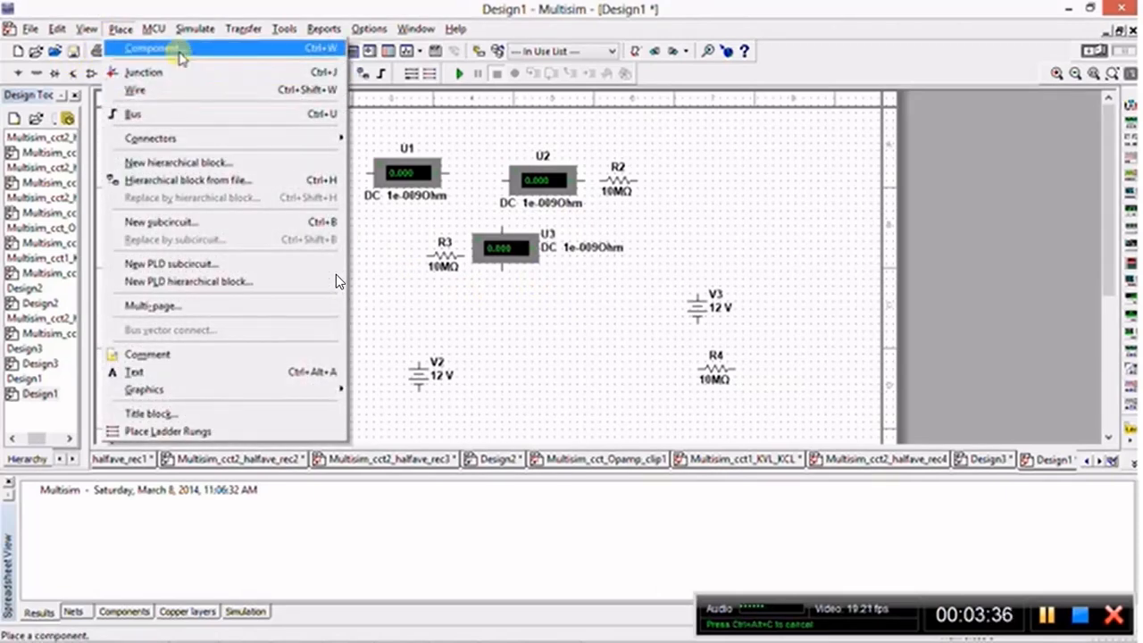
{"action": "left_click", "coordinate": [152, 48]}
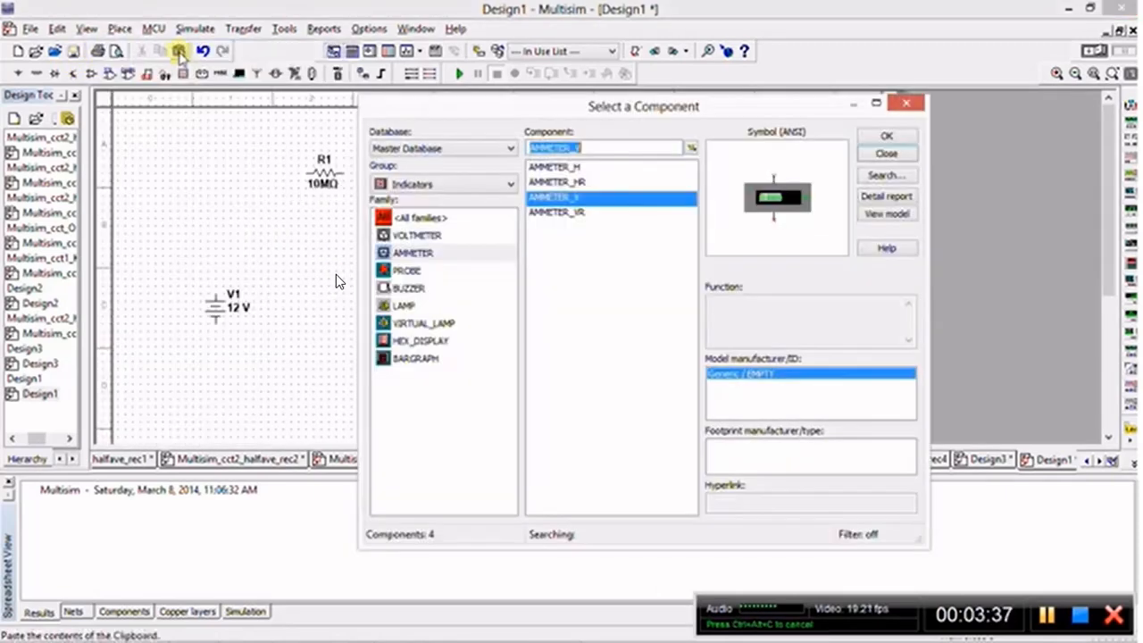
{"action": "left_click", "coordinate": [417, 234]}
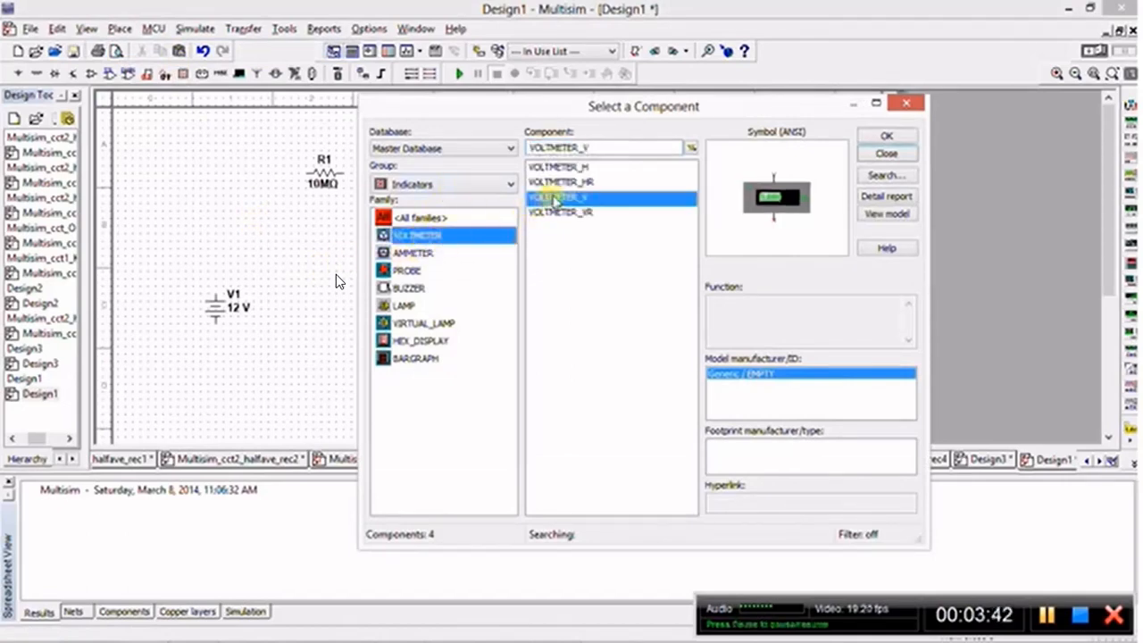
{"action": "left_click", "coordinate": [555, 198]}
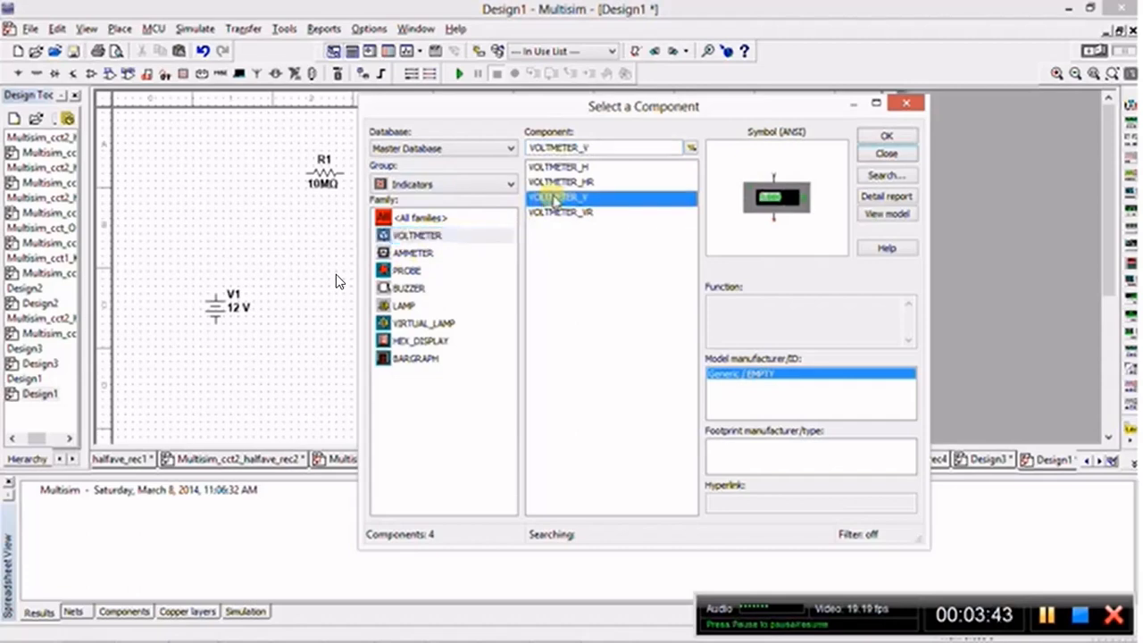
{"action": "left_click", "coordinate": [879, 137]}
{"action": "left_click", "coordinate": [154, 272]}
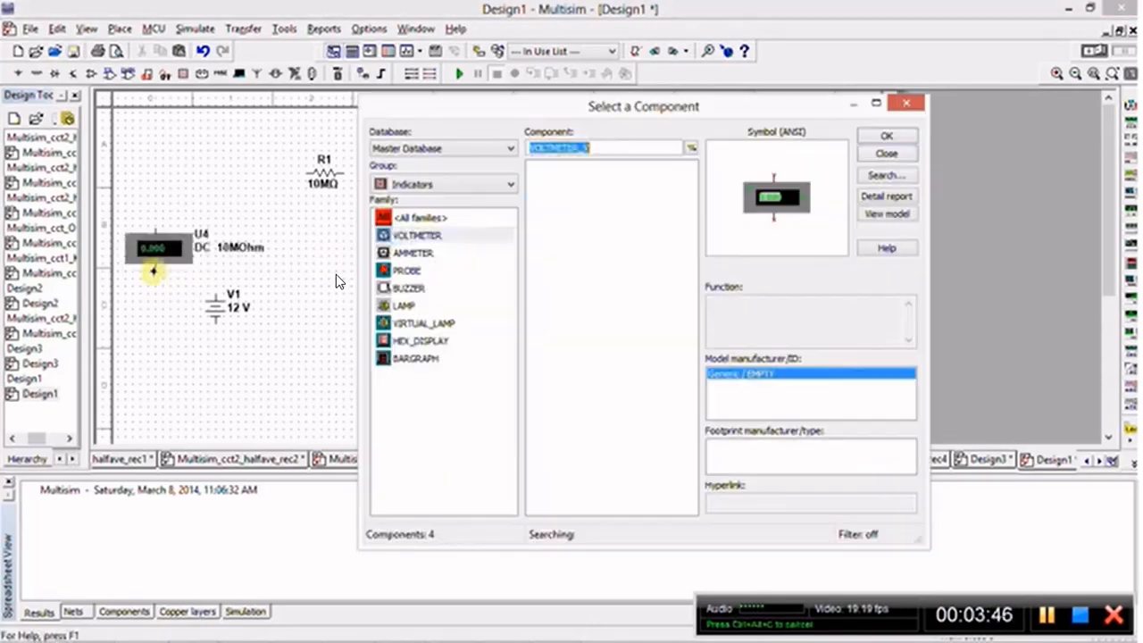
{"action": "left_click", "coordinate": [878, 136]}
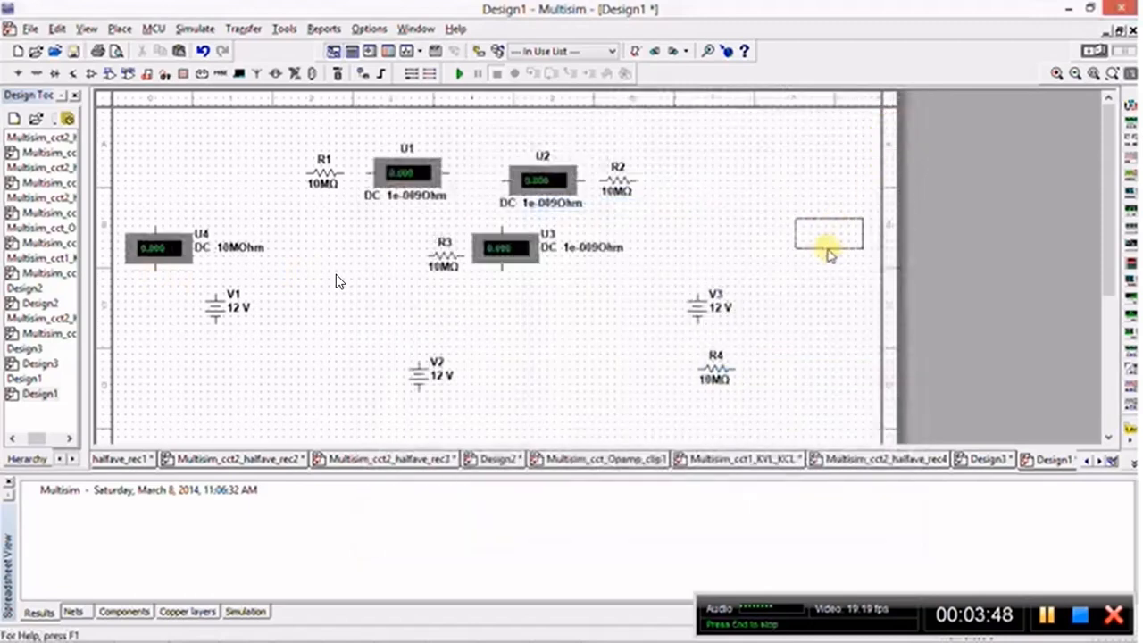
{"action": "left_click", "coordinate": [798, 295]}
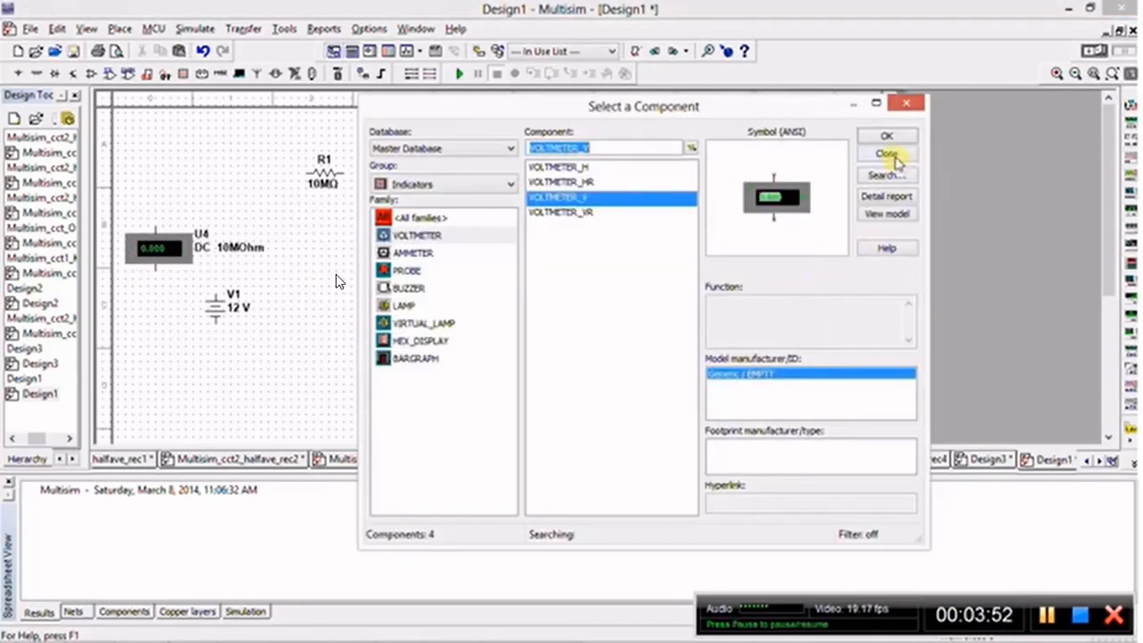
{"action": "left_click", "coordinate": [888, 155]}
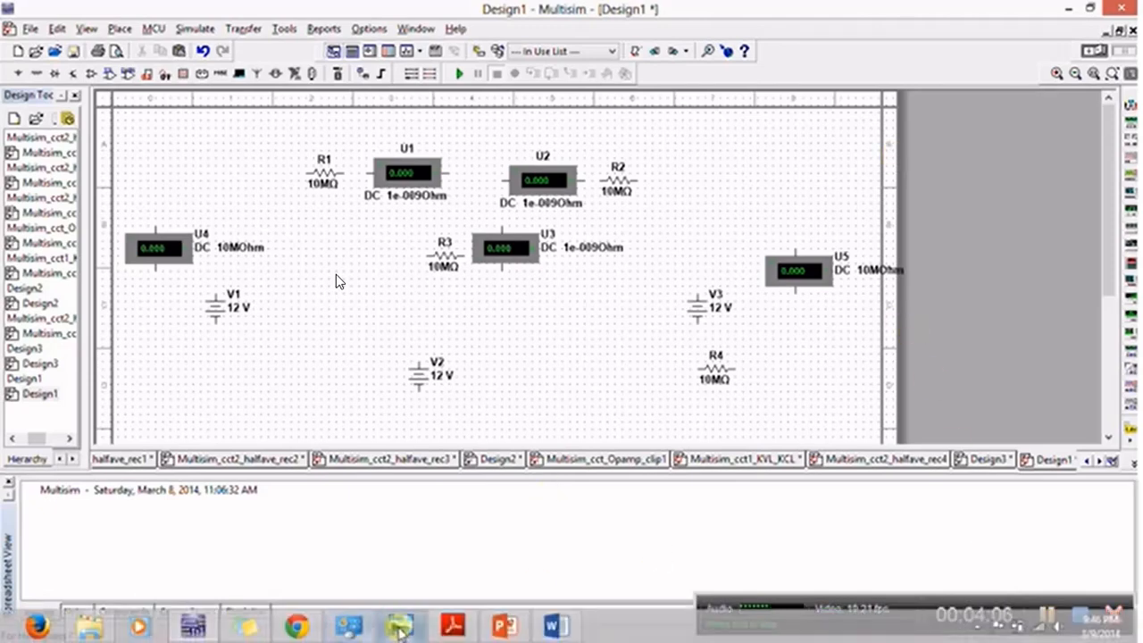
- Check the past-paper circuit figure in Windows Photo Viewer, and back in Multisim move source V3 up, directly above R4
{"action": "left_click", "coordinate": [400, 624]}
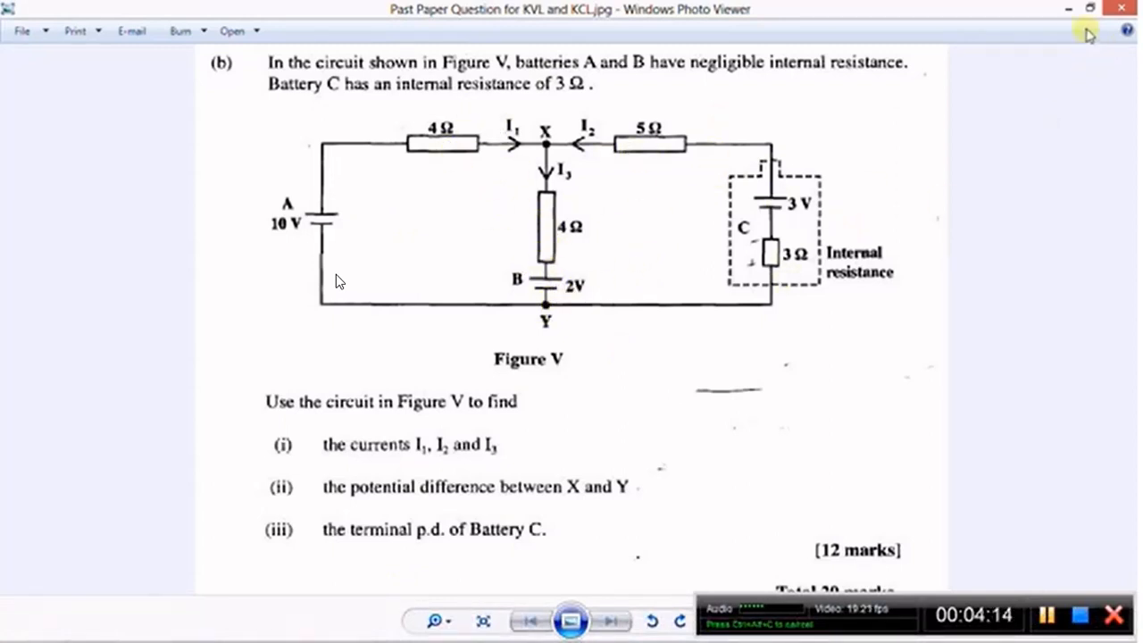
{"action": "left_click", "coordinate": [1068, 8]}
{"action": "left_click_drag", "start_coordinate": [697, 319], "coordinate": [714, 259]}
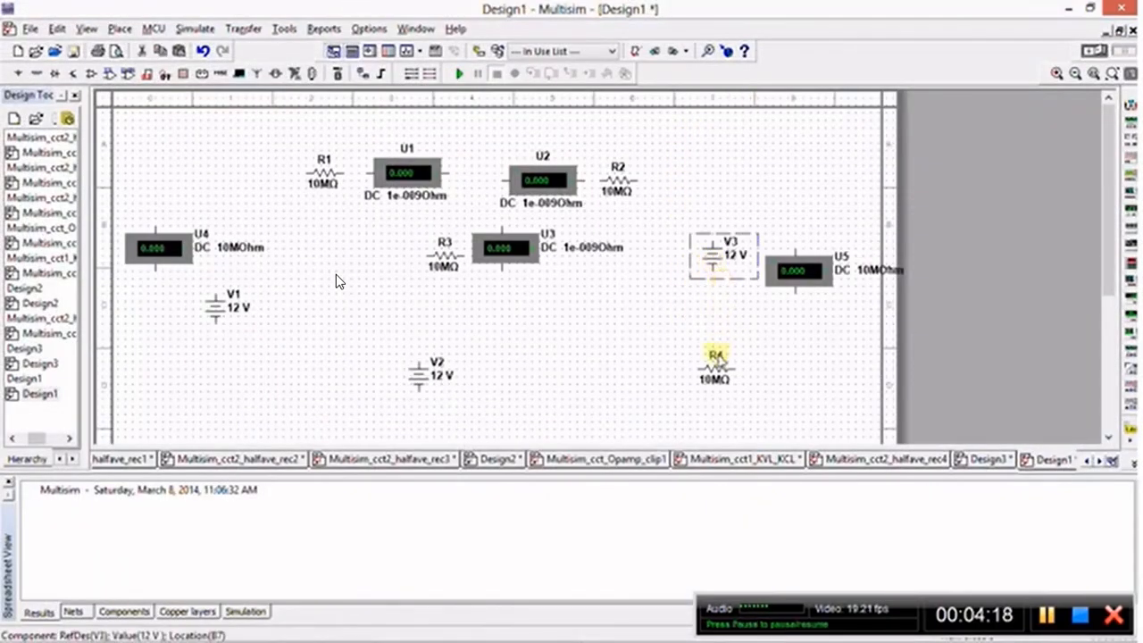
- Rotate resistor R4 90° clockwise and move it up directly beneath source V3
{"action": "left_click", "coordinate": [711, 373]}
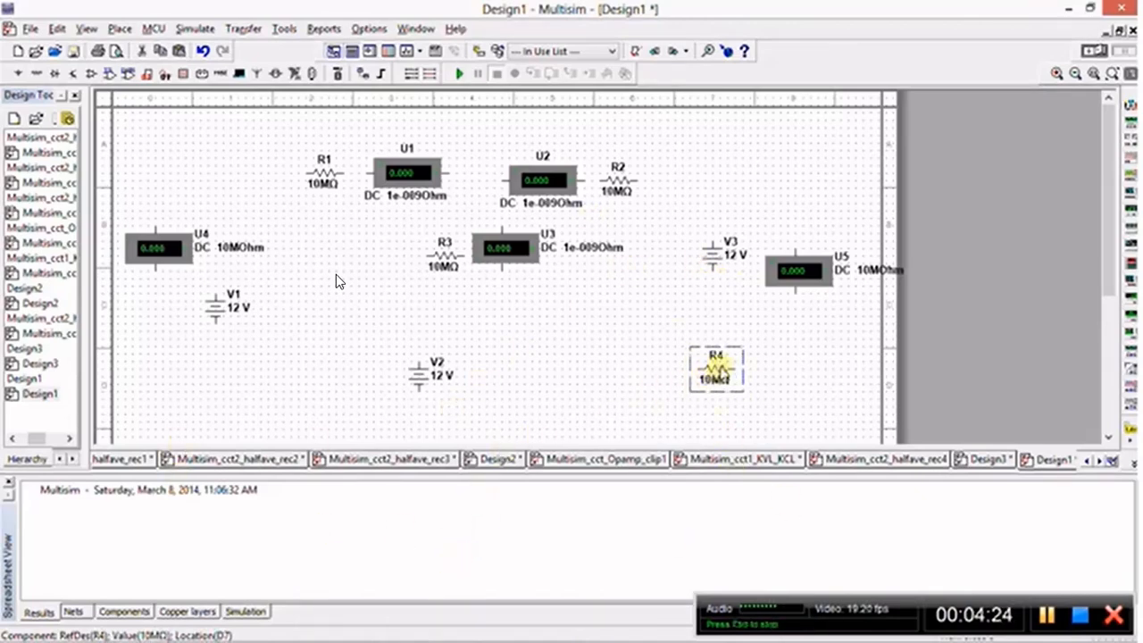
{"action": "right_click", "coordinate": [719, 366]}
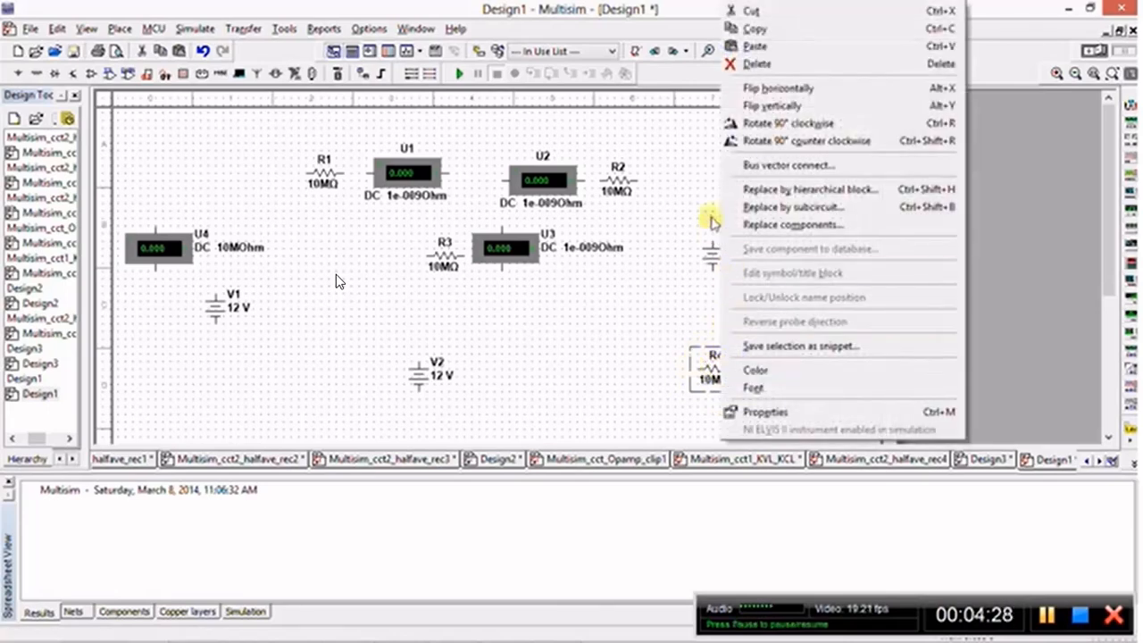
{"action": "left_click", "coordinate": [761, 124]}
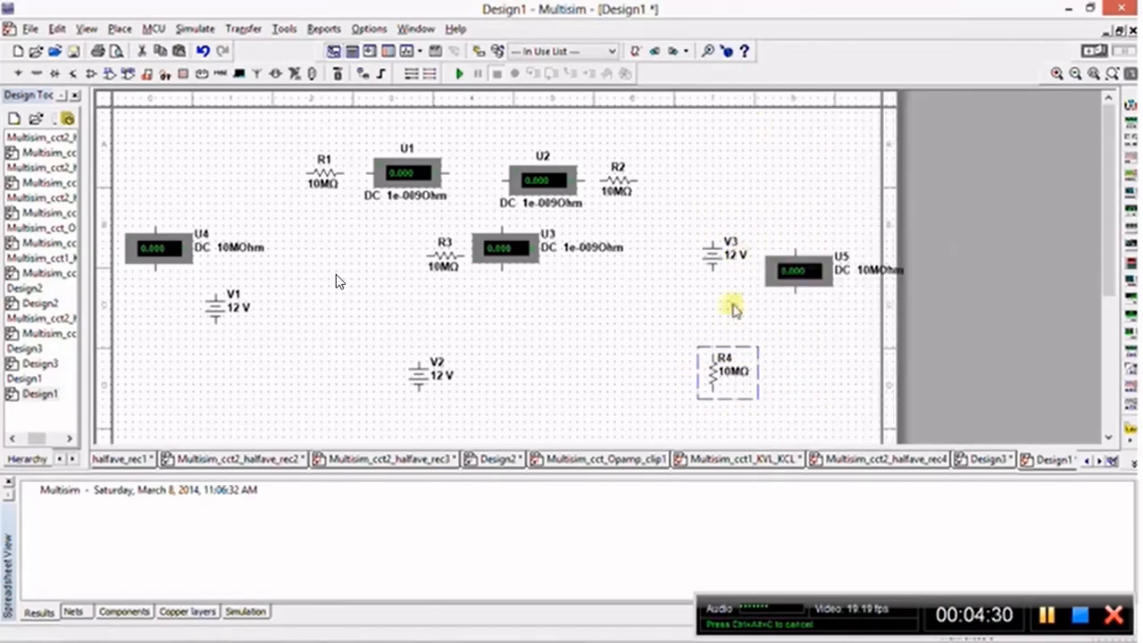
{"action": "left_click_drag", "start_coordinate": [717, 382], "coordinate": [712, 328]}
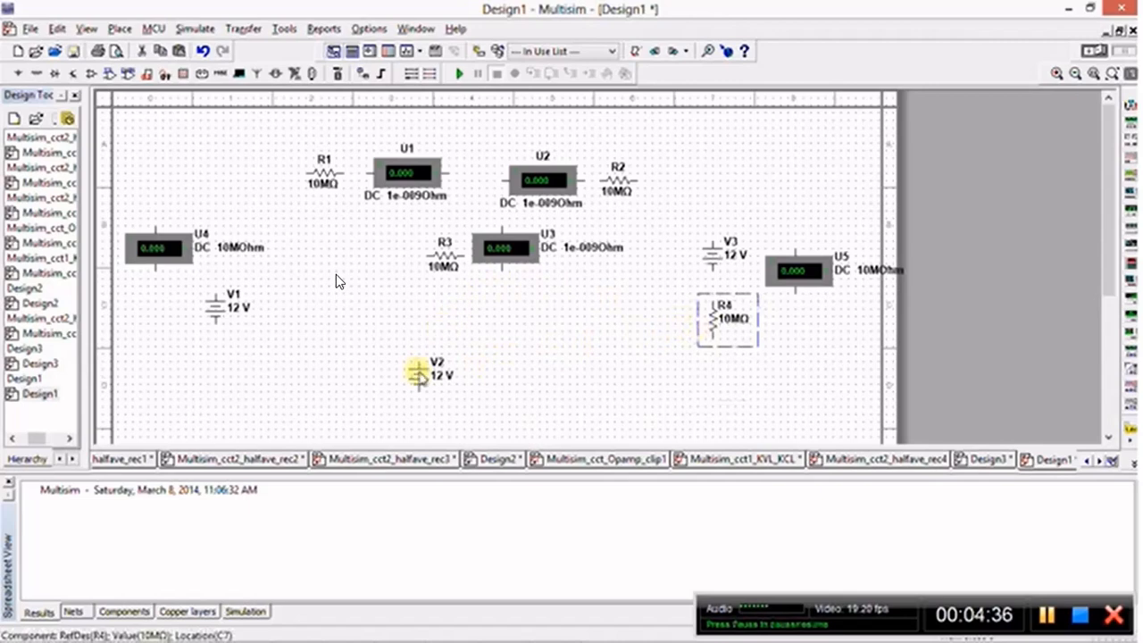
- Rotate resistor R3 90° clockwise and line up ammeter U3, R3 and source V2 in one vertical column
{"action": "left_click", "coordinate": [449, 260]}
{"action": "right_click", "coordinate": [449, 264]}
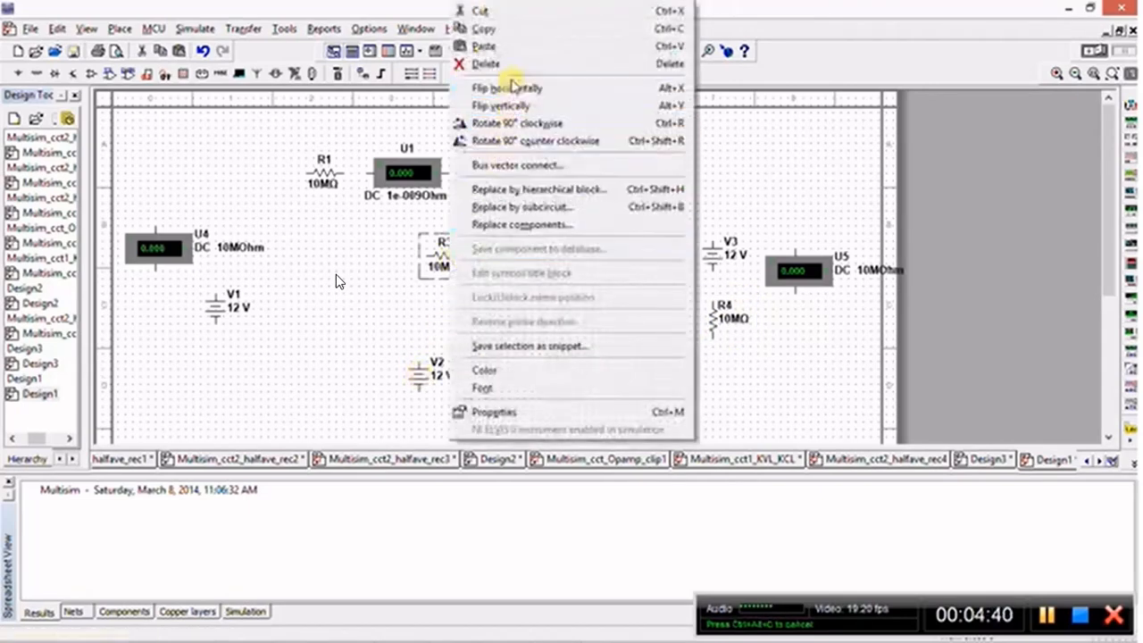
{"action": "left_click", "coordinate": [512, 125]}
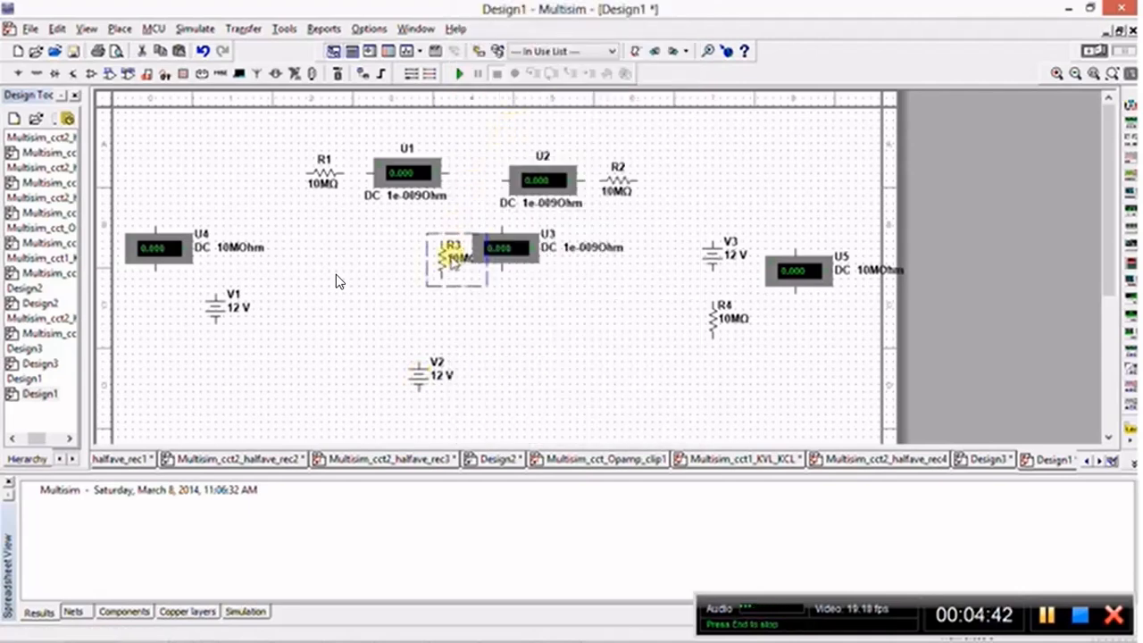
{"action": "left_click_drag", "start_coordinate": [418, 361], "coordinate": [436, 366]}
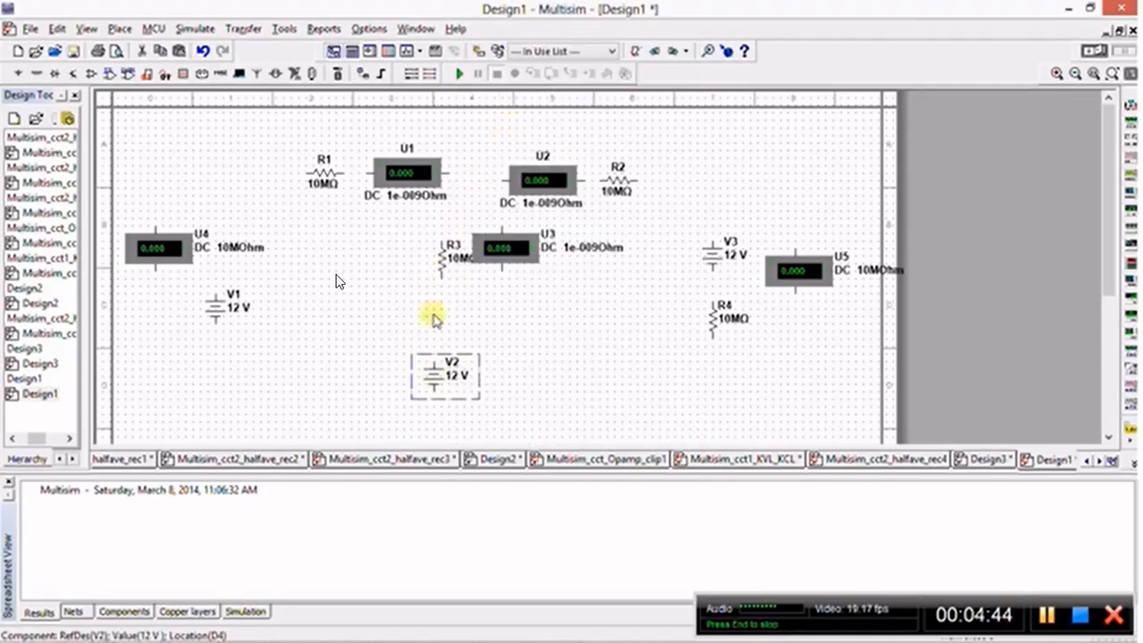
{"action": "left_click_drag", "start_coordinate": [439, 269], "coordinate": [434, 310]}
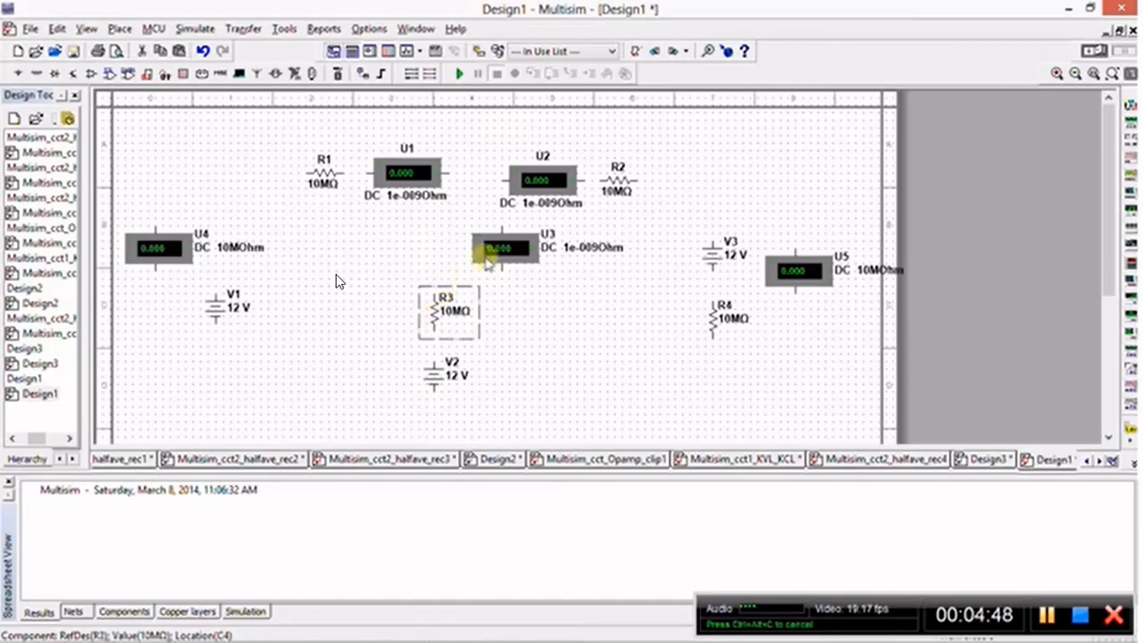
{"action": "left_click_drag", "start_coordinate": [498, 254], "coordinate": [432, 257]}
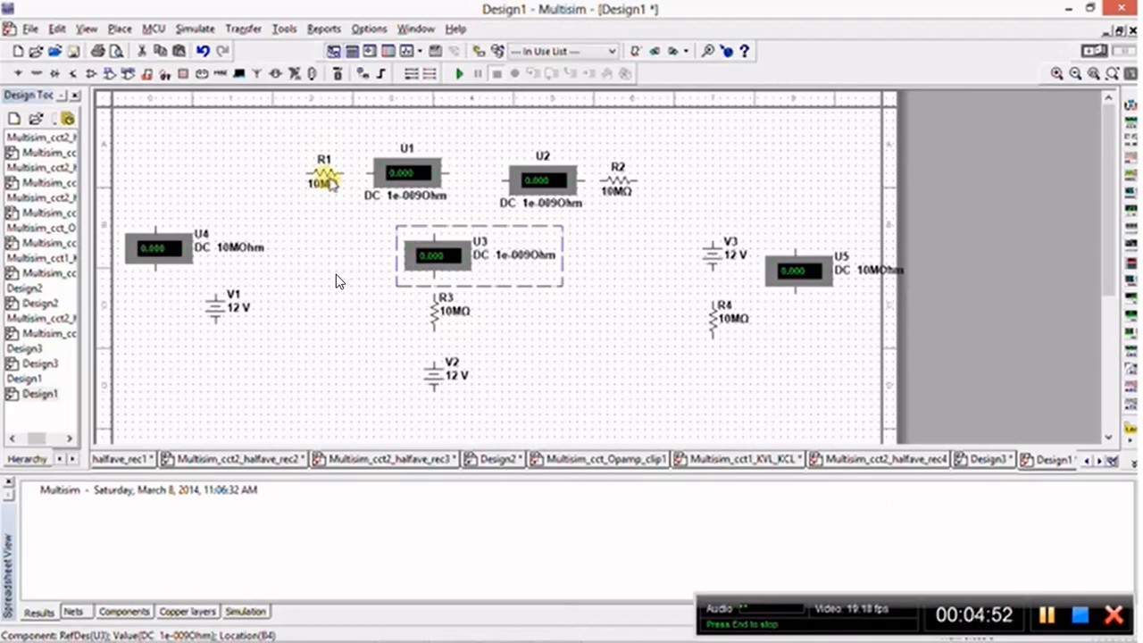
- Shift R1, ammeters U1 and U2, and R2 leftward so they sit level in one horizontal row
{"action": "left_click_drag", "start_coordinate": [328, 183], "coordinate": [306, 183]}
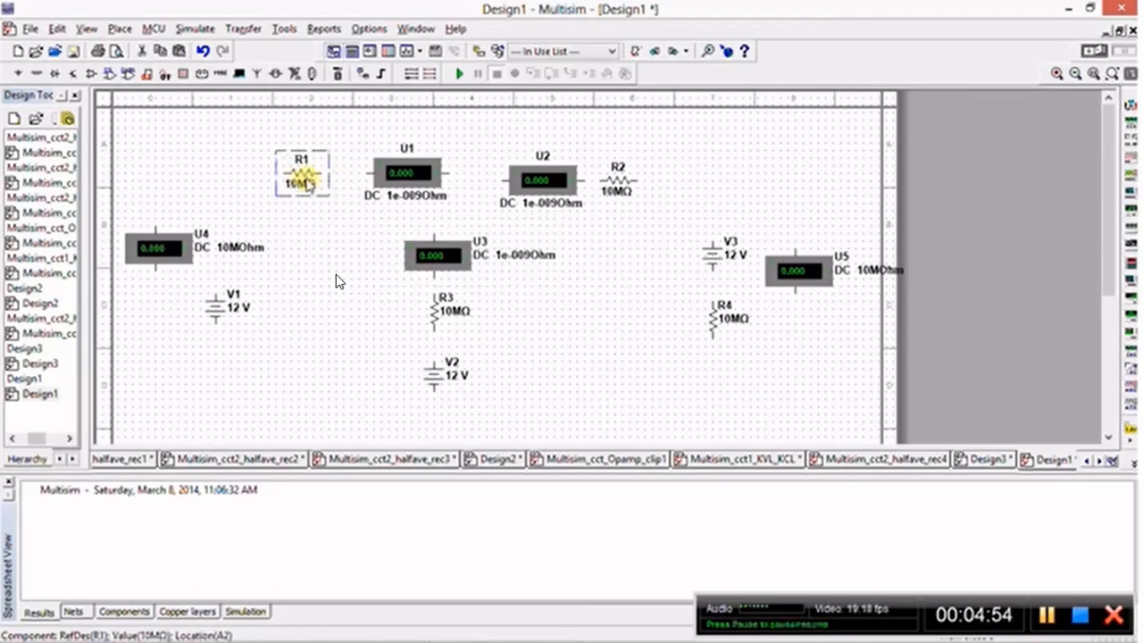
{"action": "left_click_drag", "start_coordinate": [401, 177], "coordinate": [370, 179]}
{"action": "left_click_drag", "start_coordinate": [542, 182], "coordinate": [515, 174]}
{"action": "left_click_drag", "start_coordinate": [619, 178], "coordinate": [606, 175]}
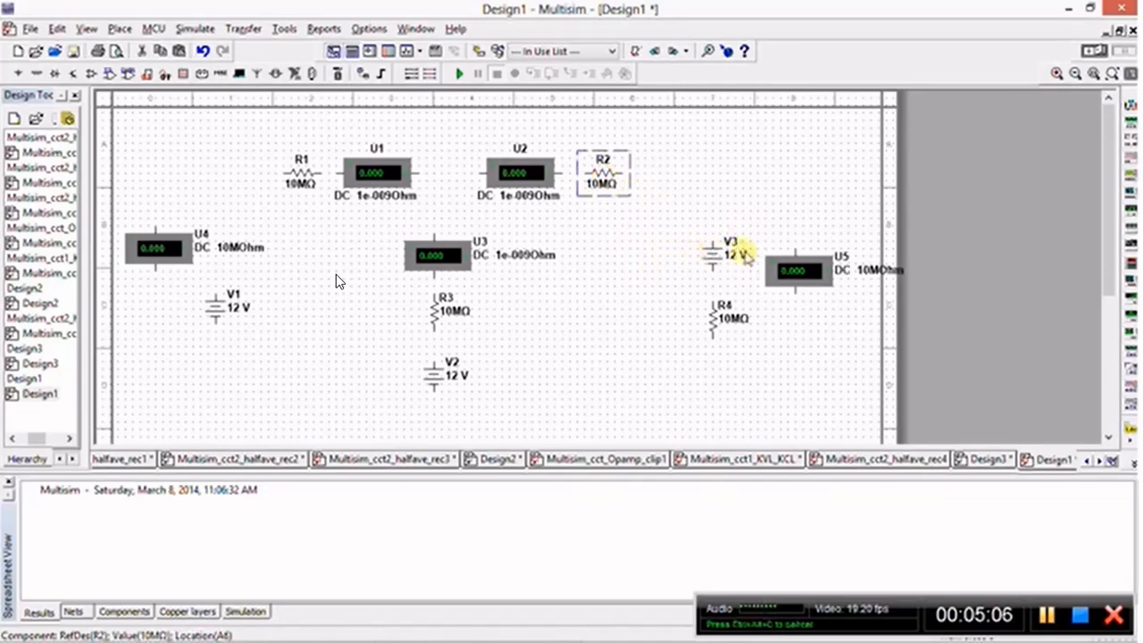
- Wire the top rail in series from V3's upper terminal through R2, U2, U1 and R1 to V1's upper terminal
{"action": "left_click", "coordinate": [712, 237]}
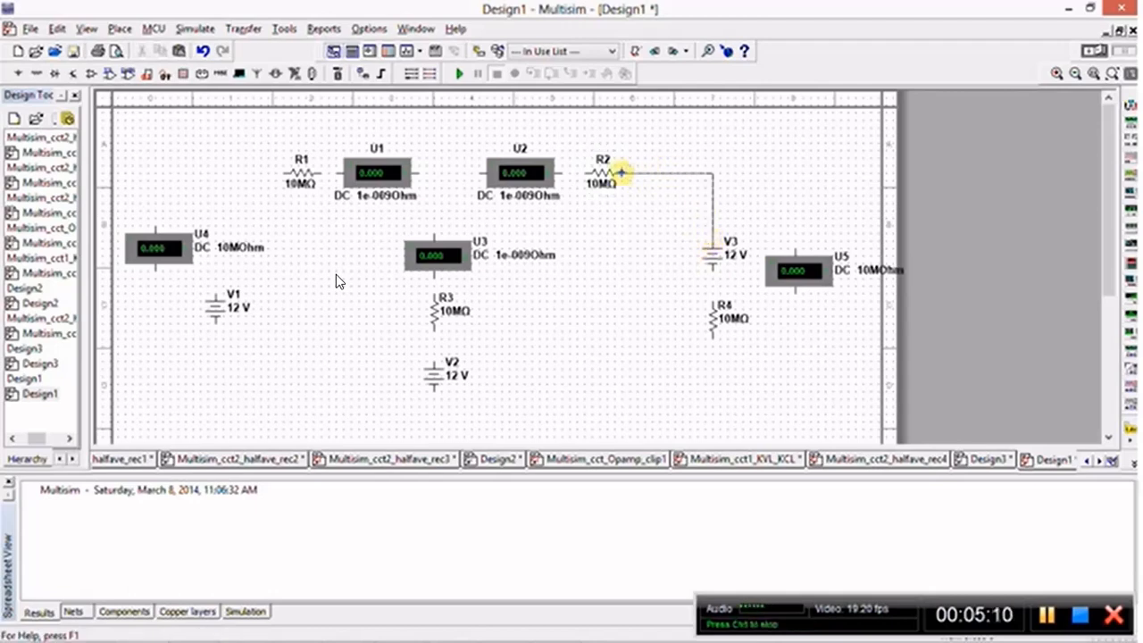
{"action": "left_click", "coordinate": [601, 173]}
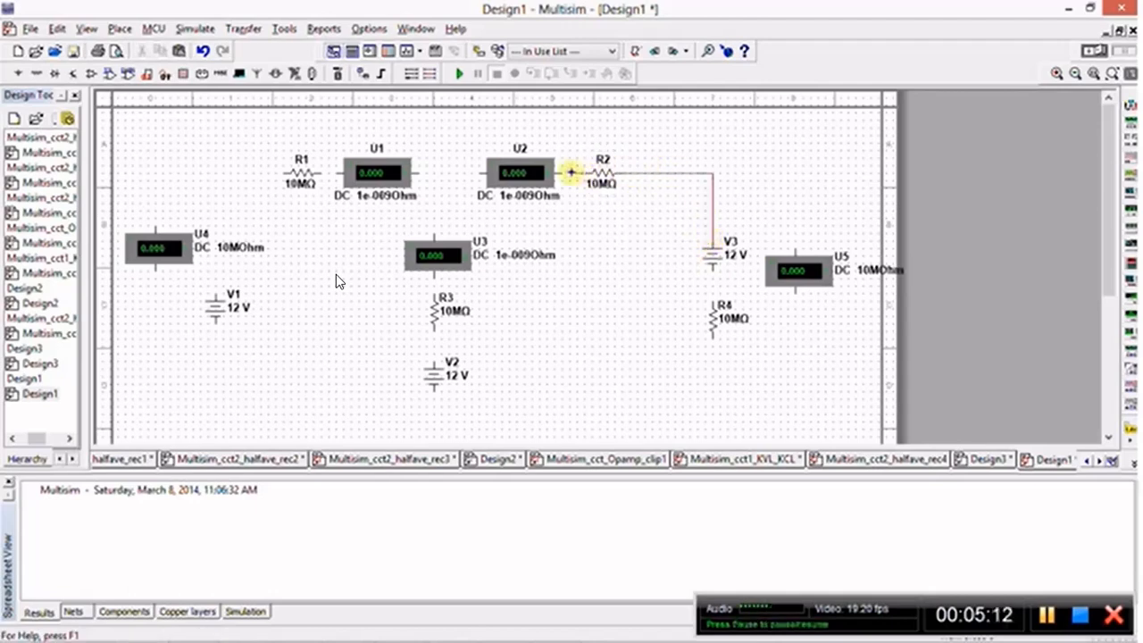
{"action": "left_click", "coordinate": [561, 174]}
{"action": "left_click", "coordinate": [482, 176]}
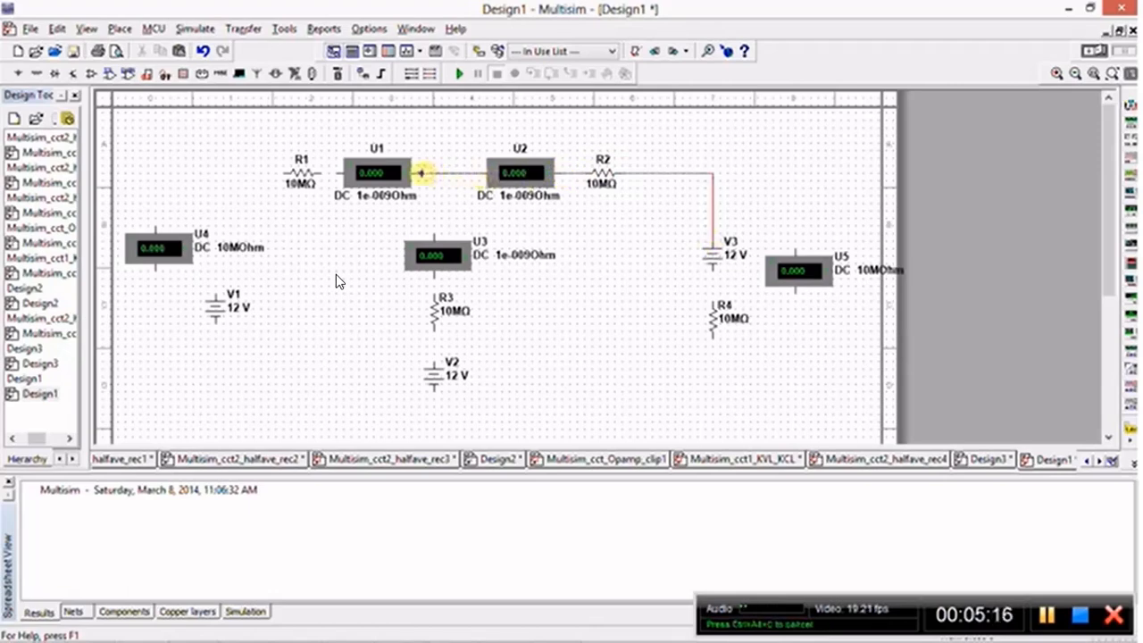
{"action": "left_click", "coordinate": [424, 172]}
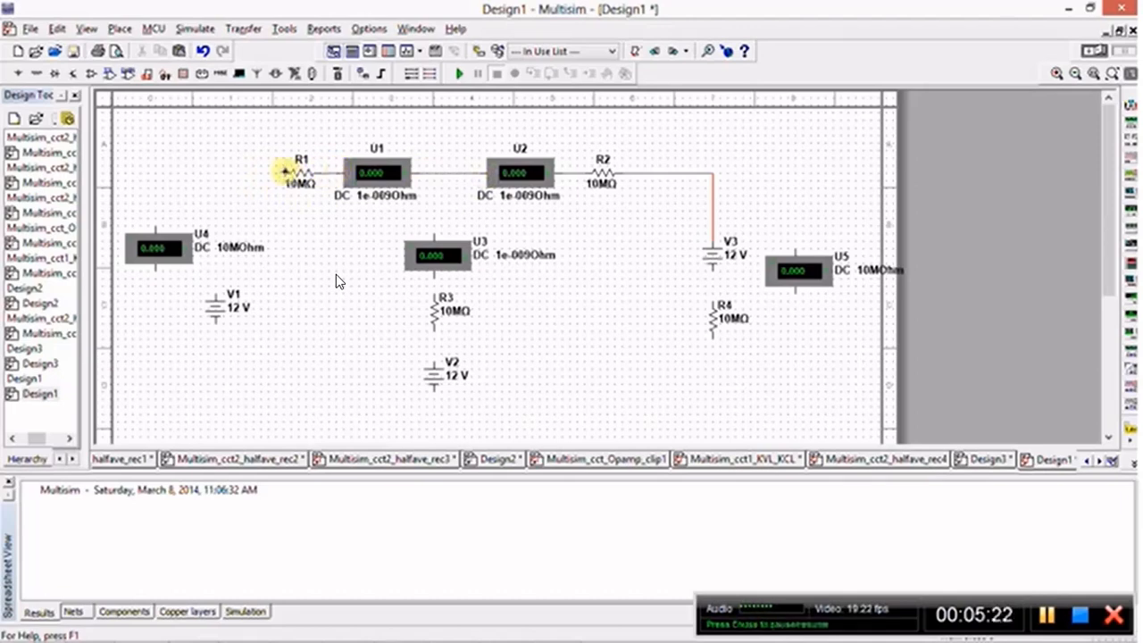
{"action": "left_click", "coordinate": [273, 173]}
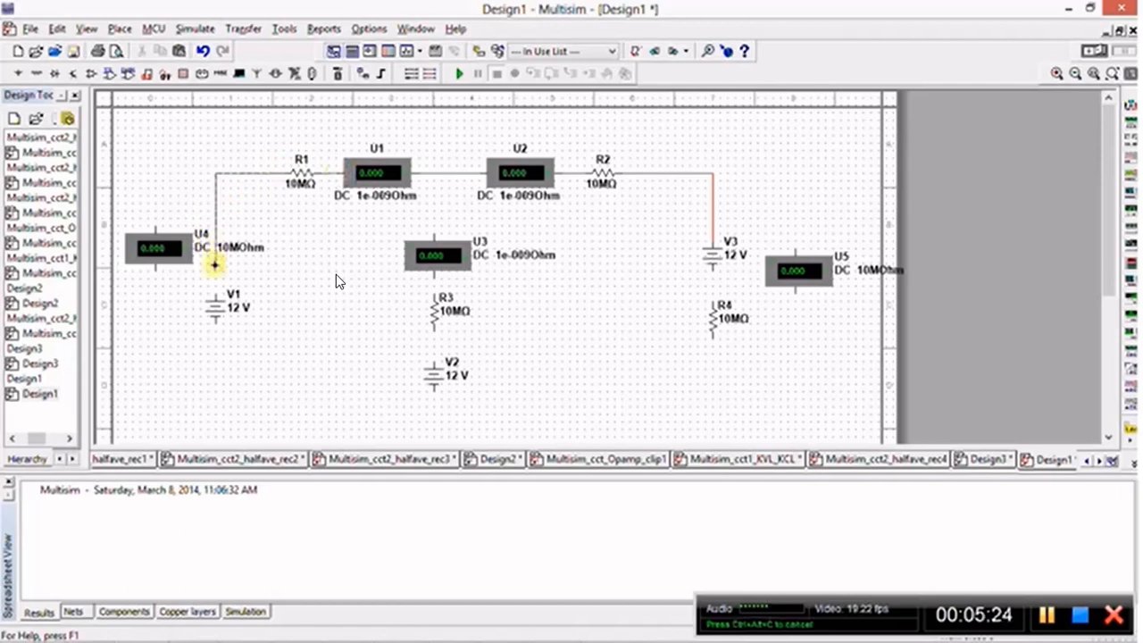
{"action": "left_click", "coordinate": [215, 295]}
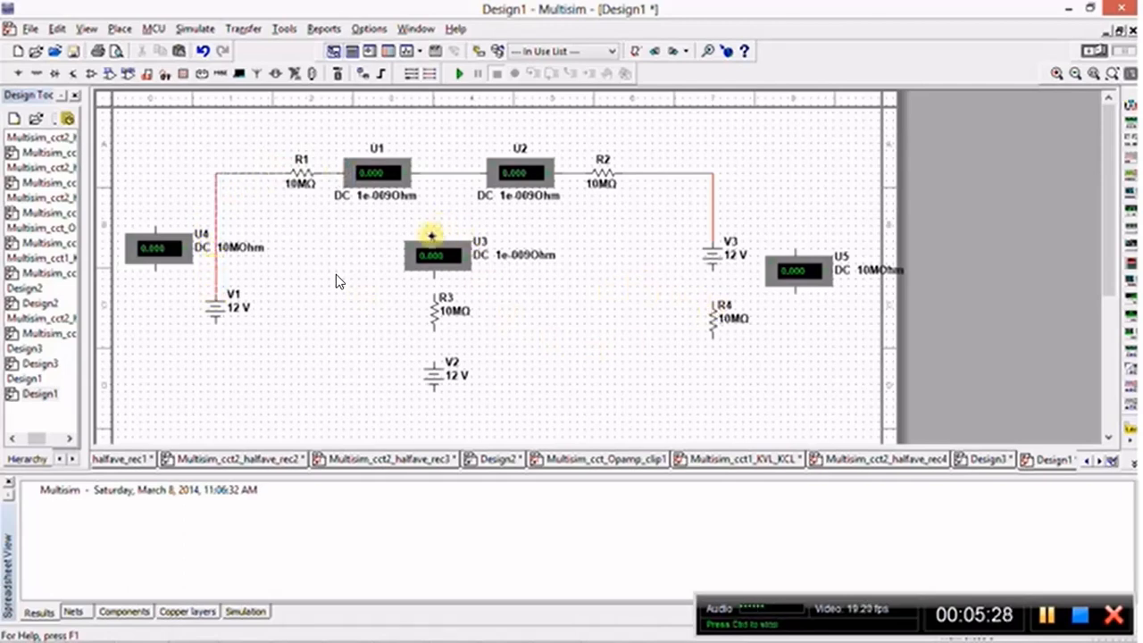
- Connect ammeter U3's upper terminal to the wire between U1 and U2, and wire V3's lower terminal to R4
{"action": "left_click", "coordinate": [434, 234]}
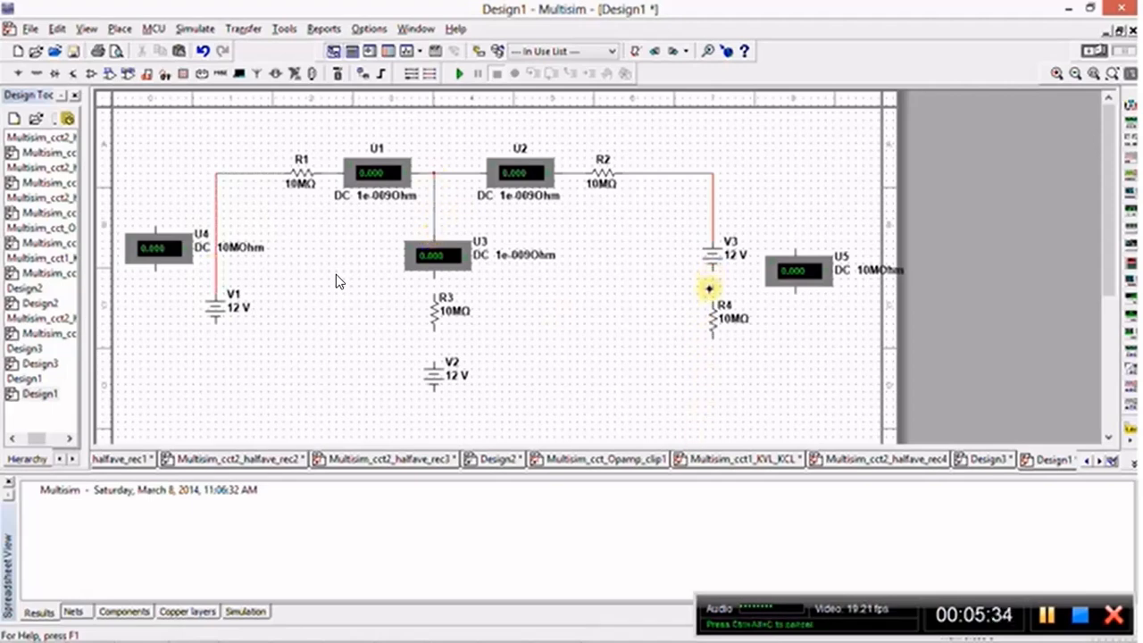
{"action": "left_click", "coordinate": [711, 299]}
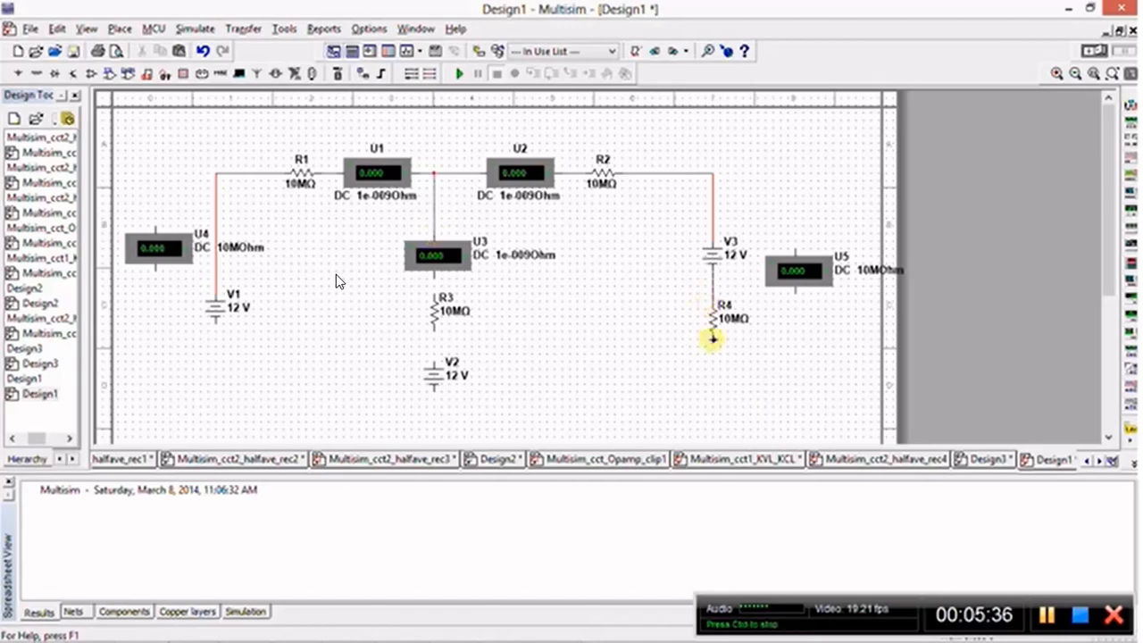
- Wire R4's lower terminal straight to V2's lower terminal and try starting a wire from V1's lower terminal
{"action": "scroll", "coordinate": [625, 375], "scroll_direction": "down", "scroll_amount": 3}
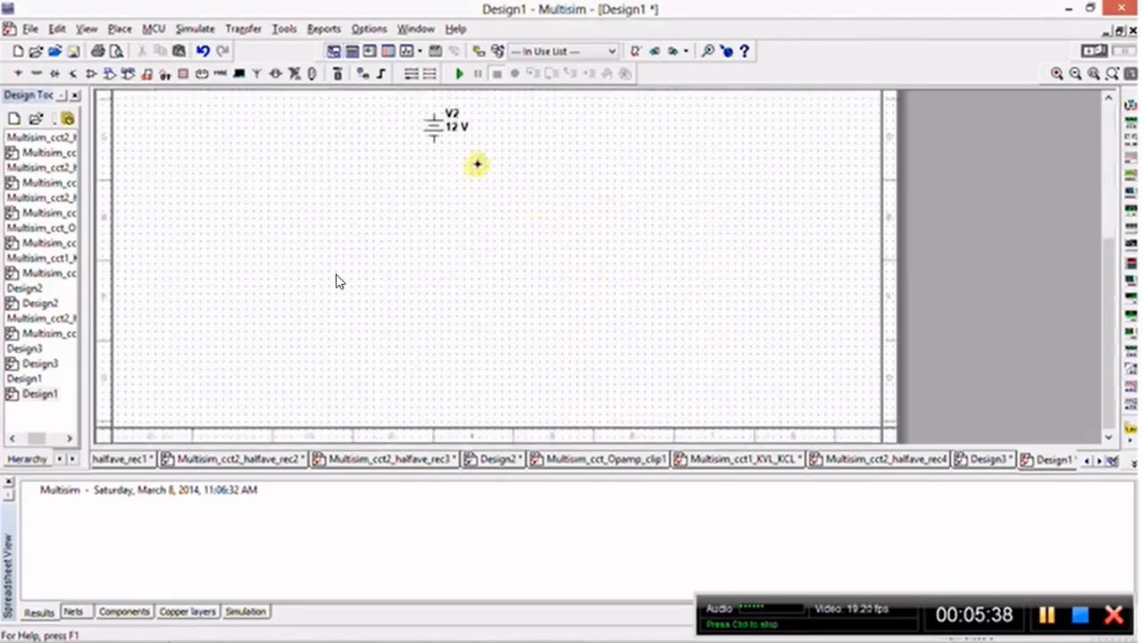
{"action": "left_click", "coordinate": [434, 147]}
{"action": "scroll", "coordinate": [706, 331], "scroll_direction": "up", "scroll_amount": 1}
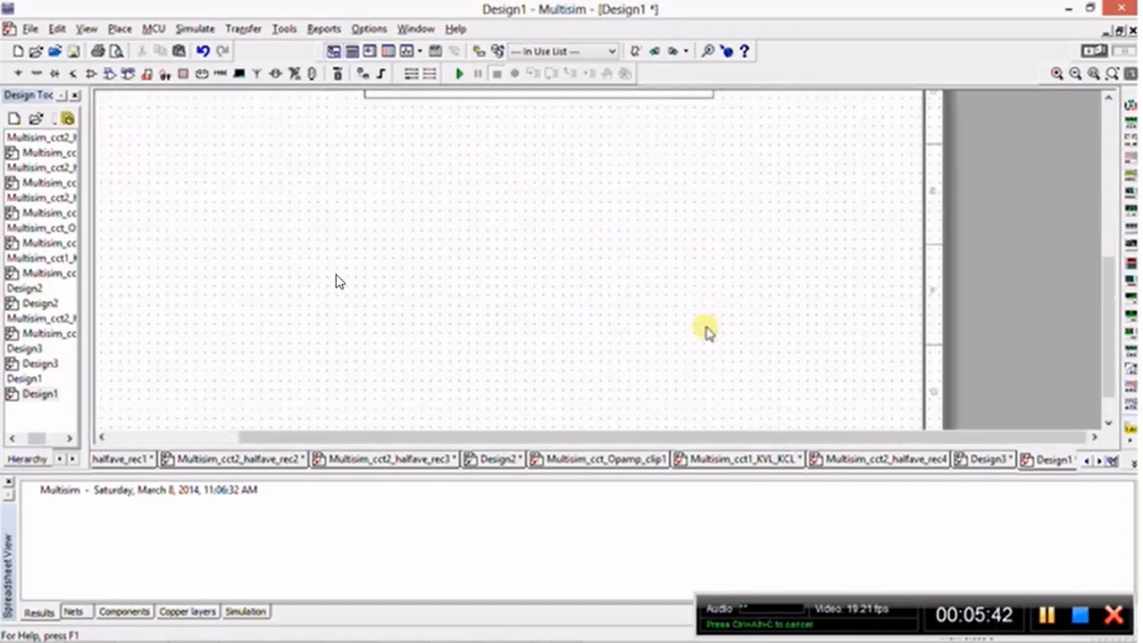
{"action": "scroll", "coordinate": [698, 343], "scroll_direction": "down", "scroll_amount": 1}
{"action": "left_click_drag", "start_coordinate": [1107, 291], "coordinate": [1107, 175]}
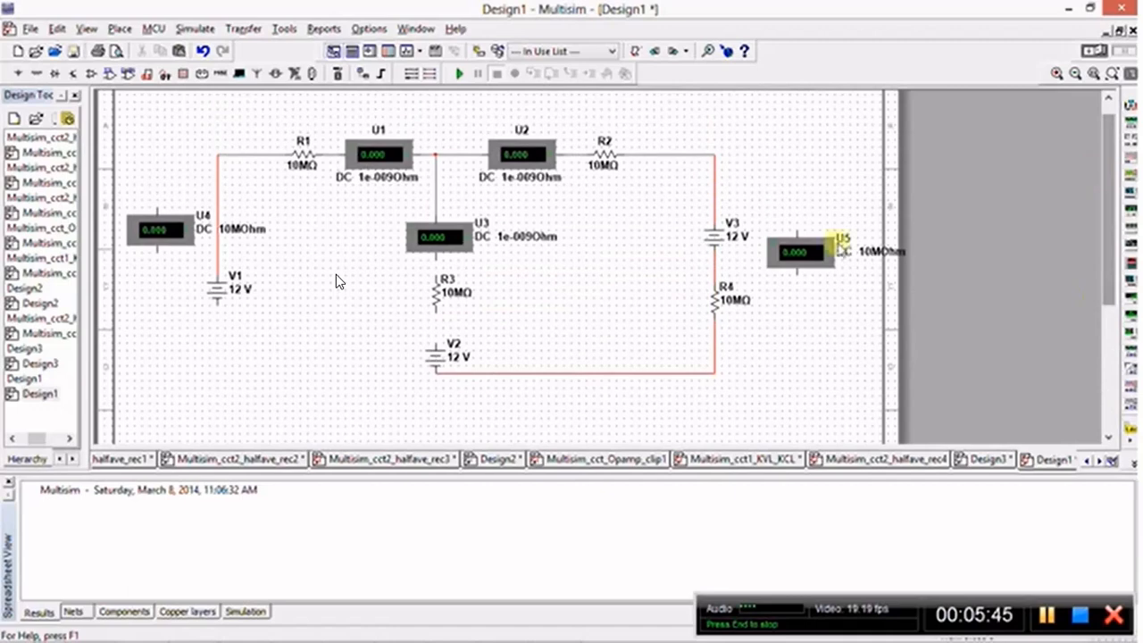
{"action": "left_click", "coordinate": [215, 303]}
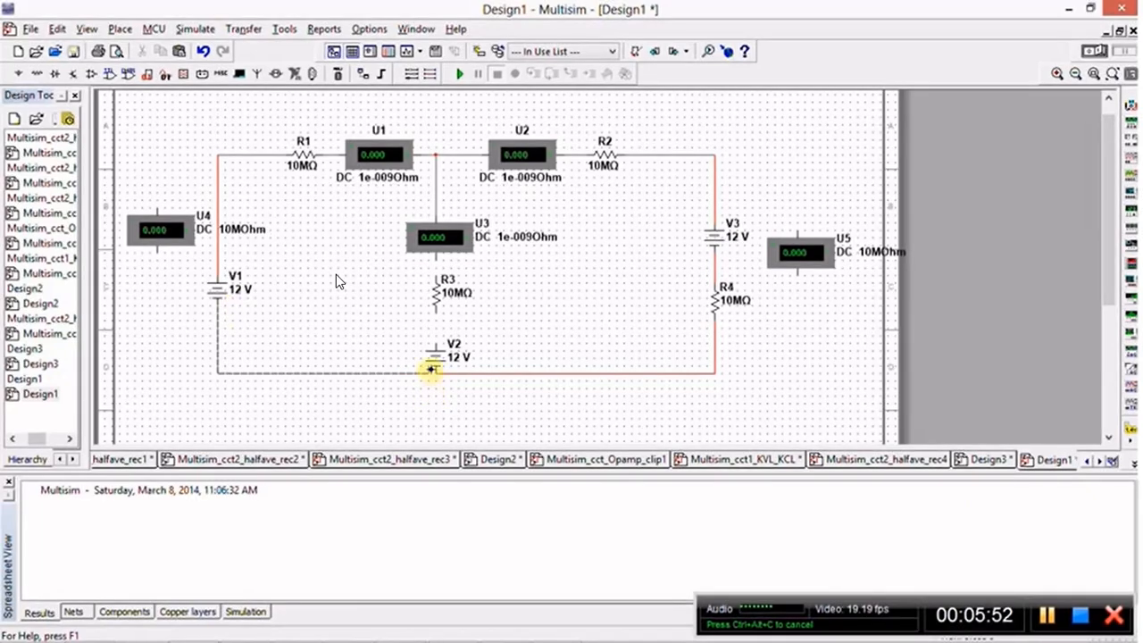
{"action": "key", "text": "Escape"}
- Delete the wire between R4's lower terminal and V2
{"action": "left_click", "coordinate": [475, 374]}
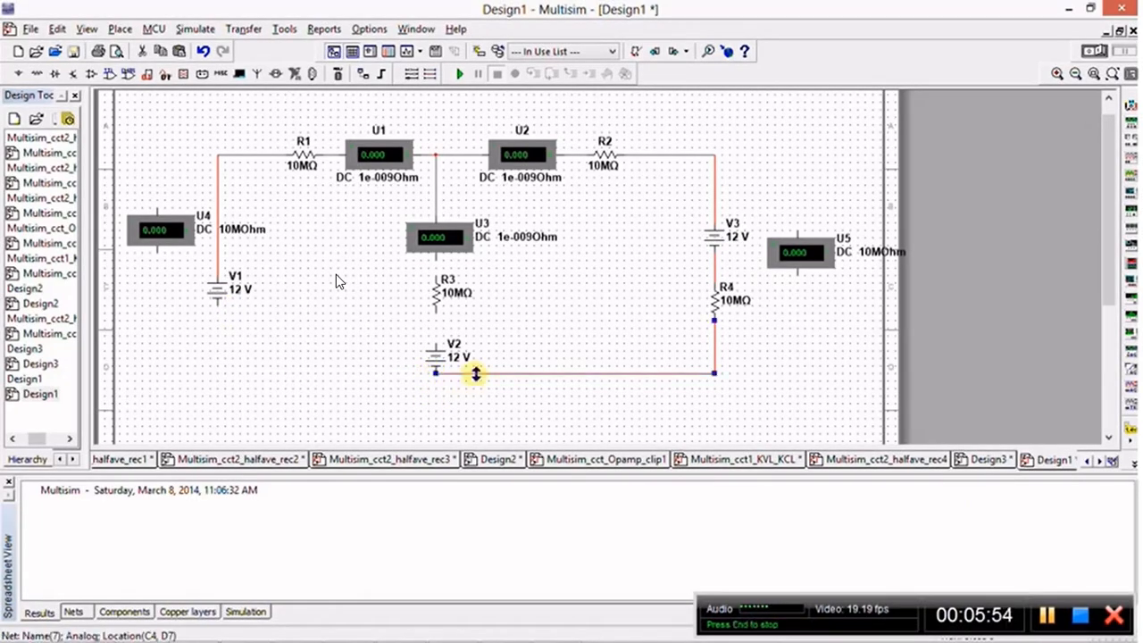
{"action": "right_click", "coordinate": [490, 374]}
{"action": "left_click", "coordinate": [517, 383]}
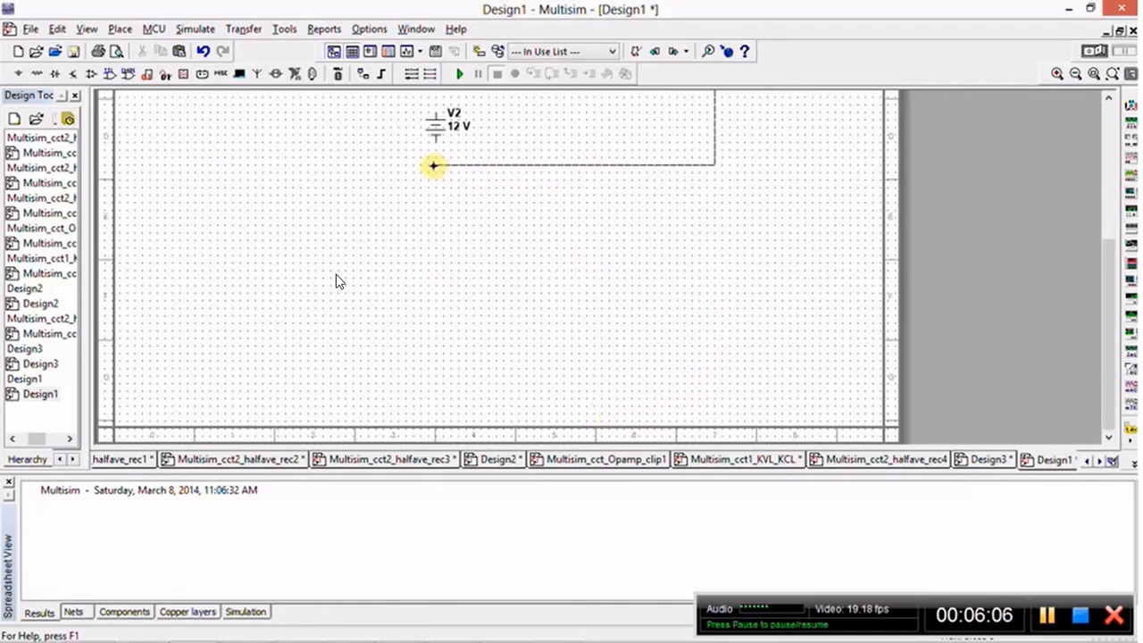
- Wire a bottom rail below V2 joining the lower ends of R4, V2 and V1, and connect U3, R3 and V2 in series
{"action": "left_click", "coordinate": [435, 147]}
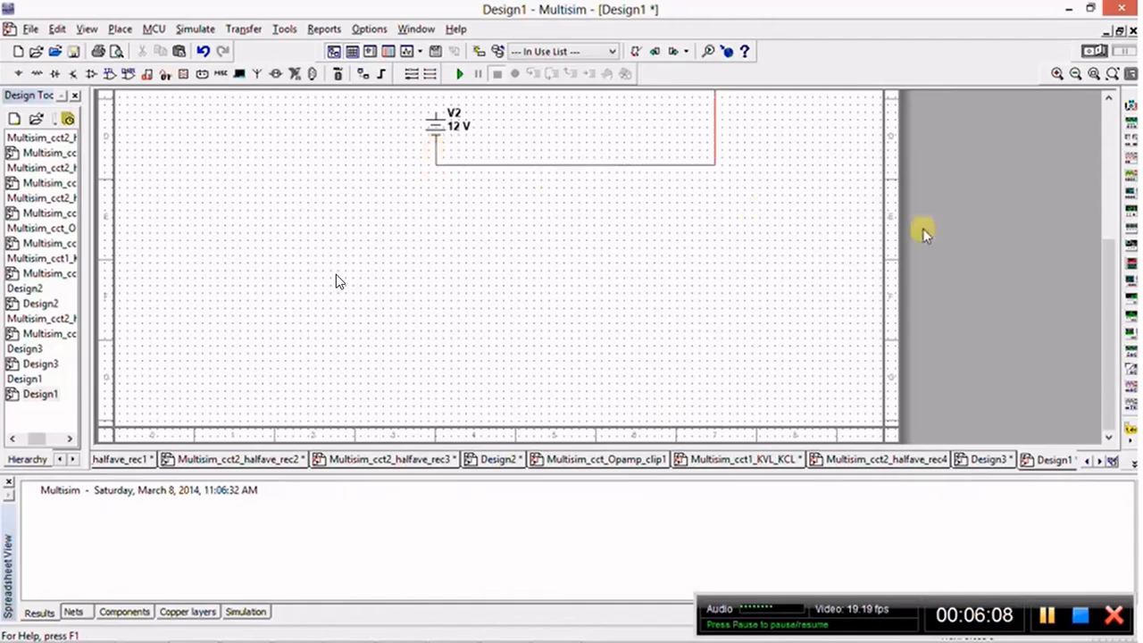
{"action": "left_click_drag", "start_coordinate": [1105, 323], "coordinate": [1102, 178]}
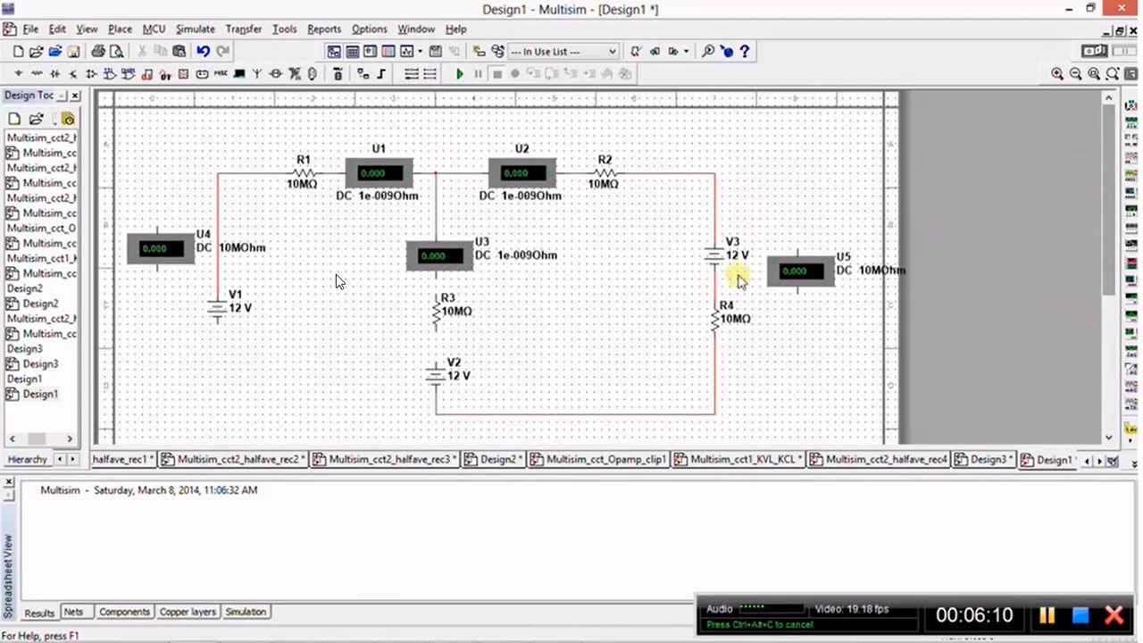
{"action": "left_click", "coordinate": [217, 324]}
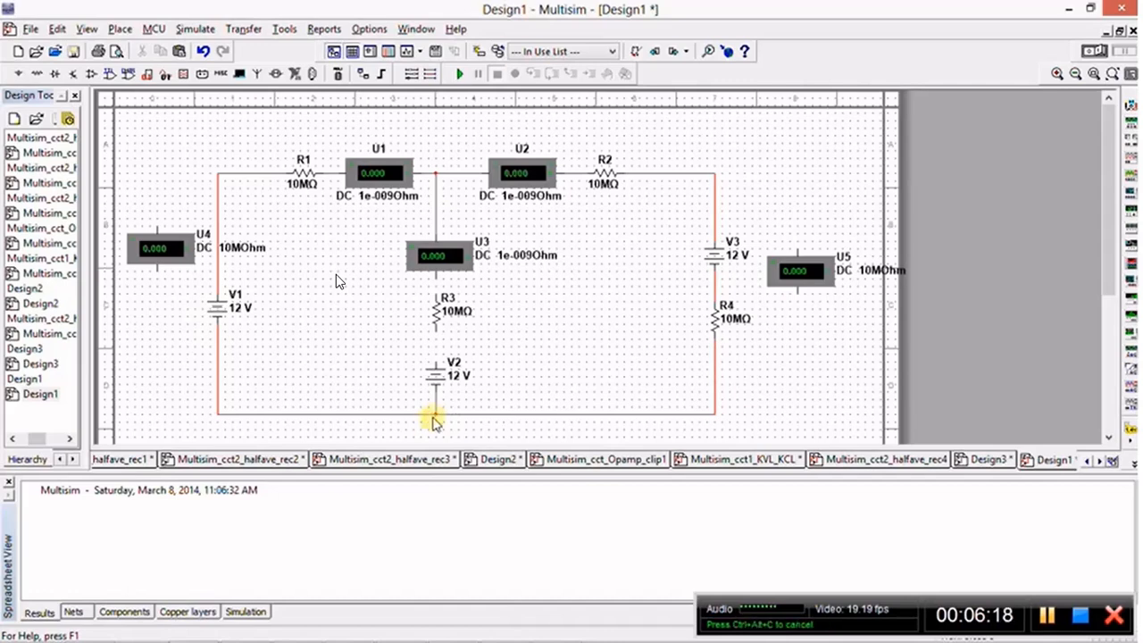
{"action": "left_click", "coordinate": [430, 414]}
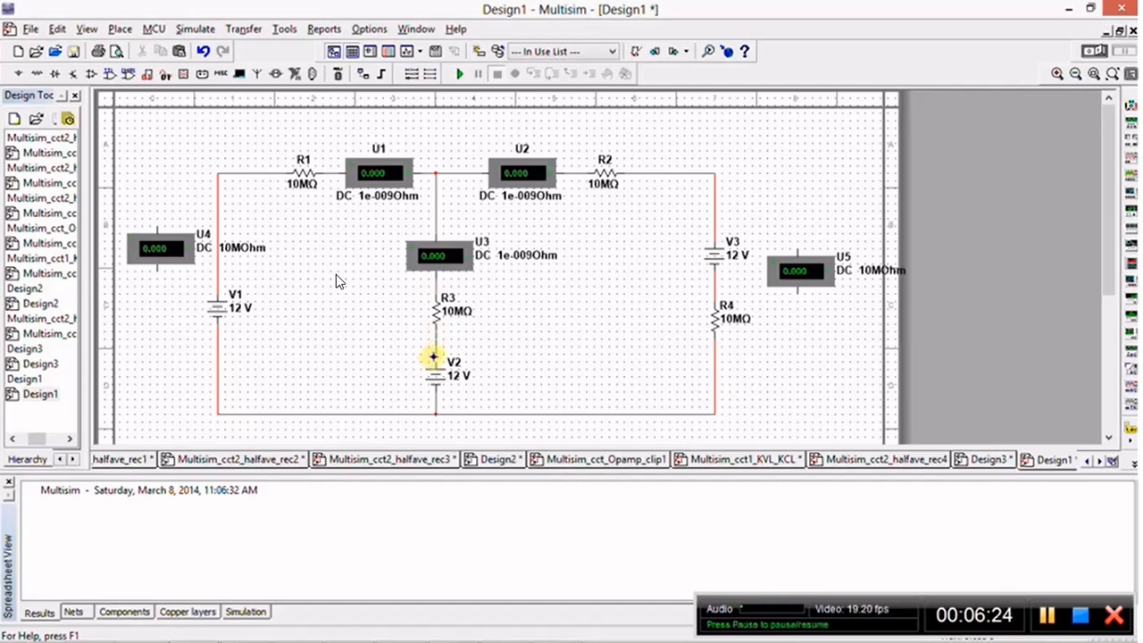
- Connect voltmeter U5 across the series pair V3 and R4, from above V3 to below R4
{"action": "left_click", "coordinate": [797, 248]}
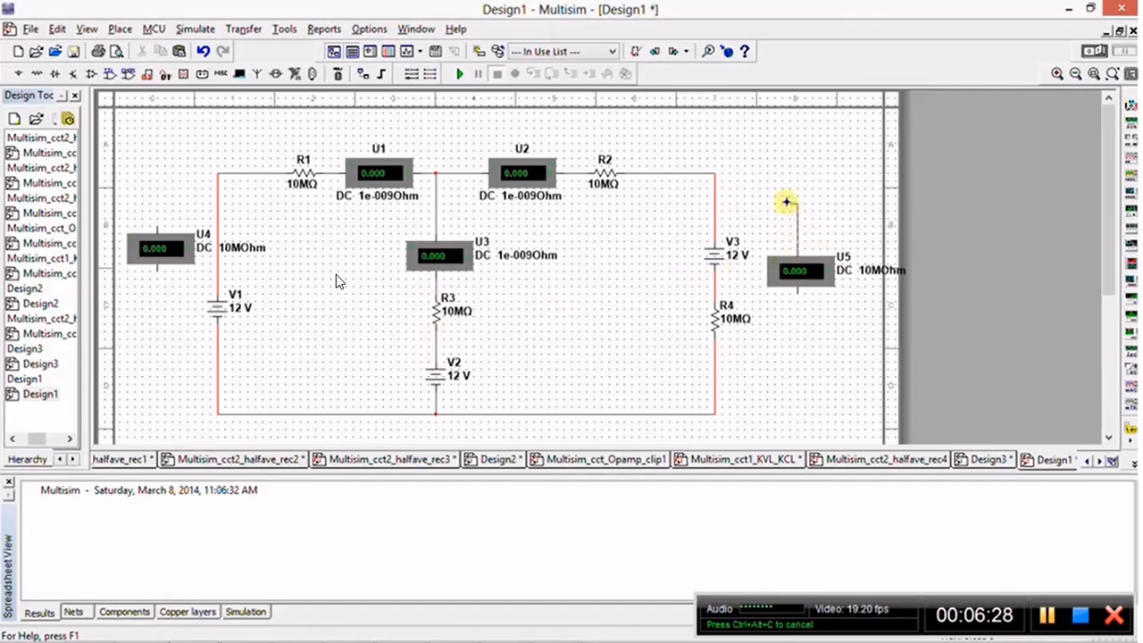
{"action": "left_click", "coordinate": [715, 205]}
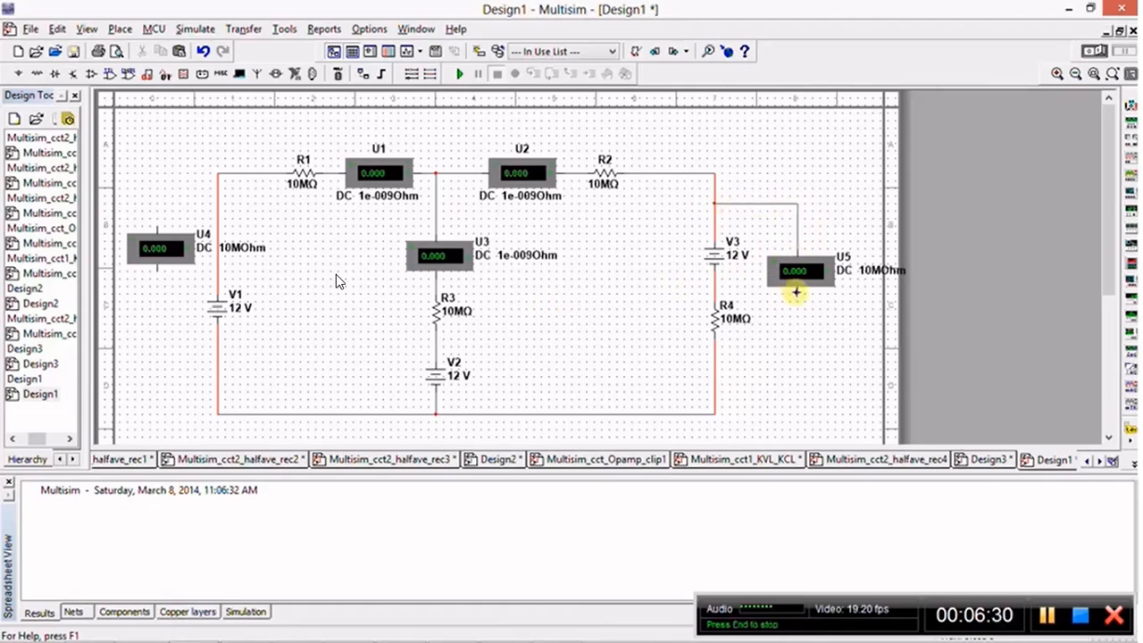
{"action": "left_click", "coordinate": [795, 292]}
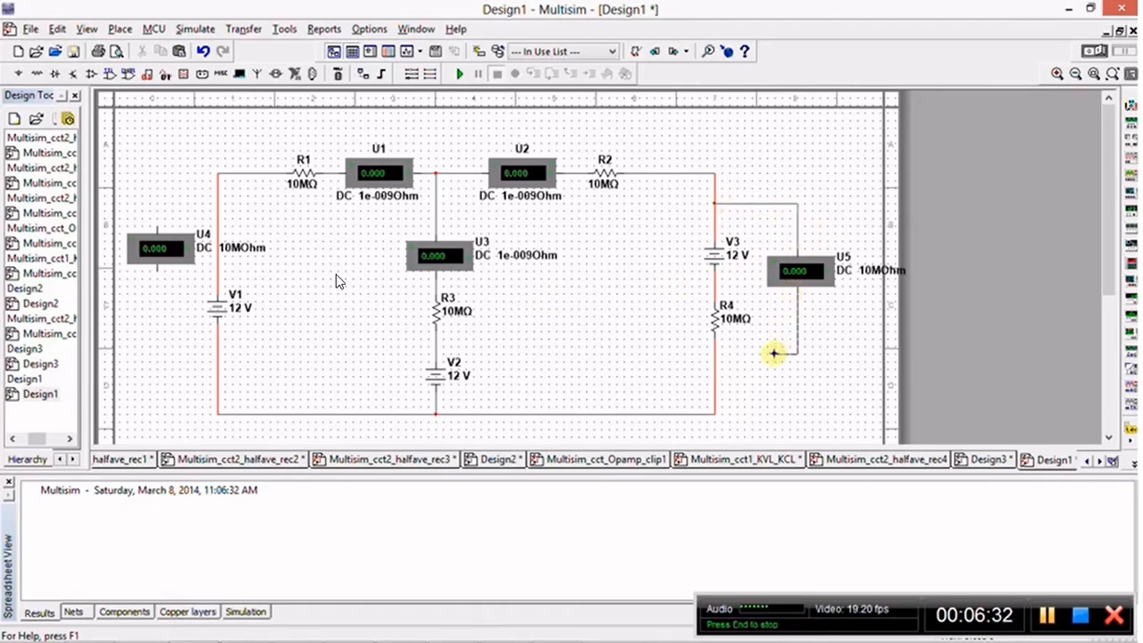
{"action": "left_click", "coordinate": [714, 354]}
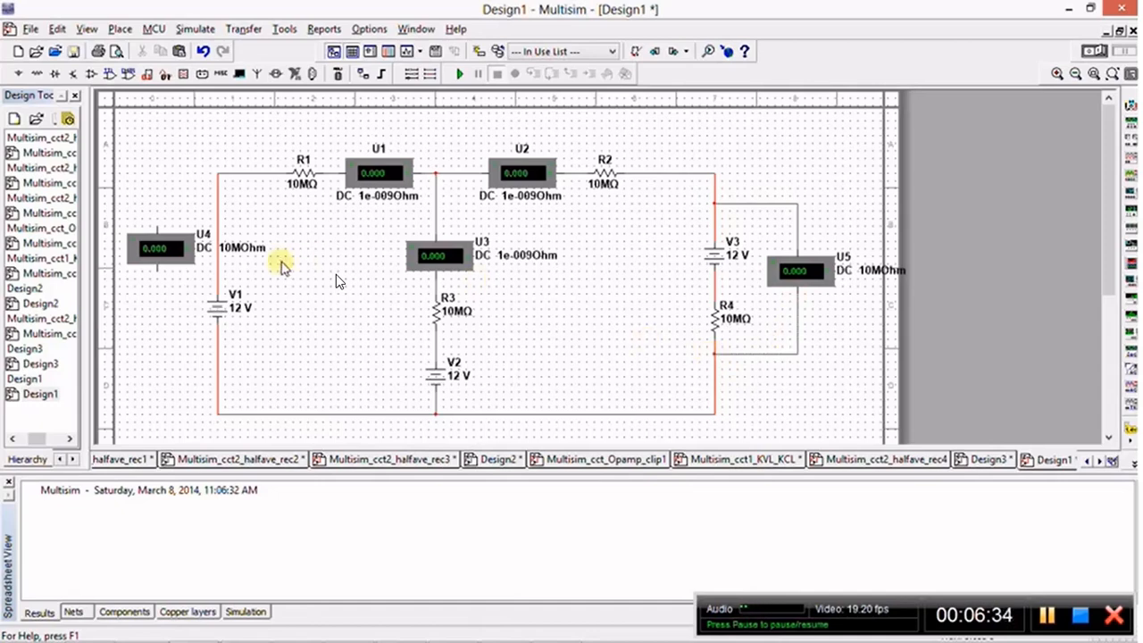
- Connect voltmeter U4 between the middle junction of U1 and U2 and the bottom rail at V1's lower end
{"action": "left_click", "coordinate": [158, 223]}
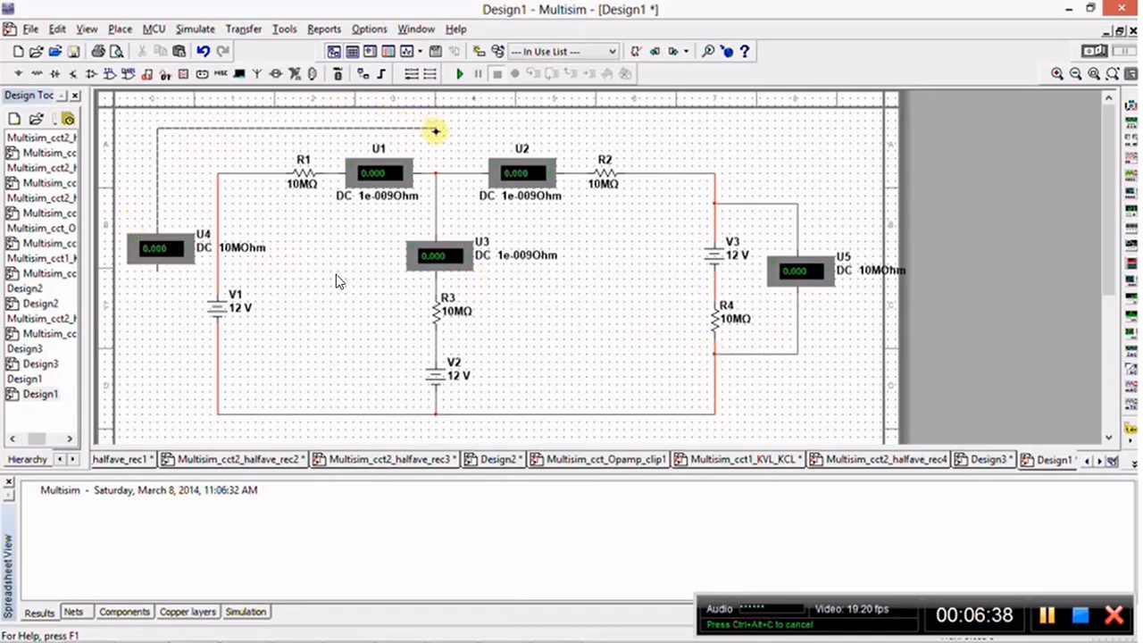
{"action": "left_click", "coordinate": [438, 170]}
{"action": "scroll", "coordinate": [536, 283], "scroll_direction": "down", "scroll_amount": 1}
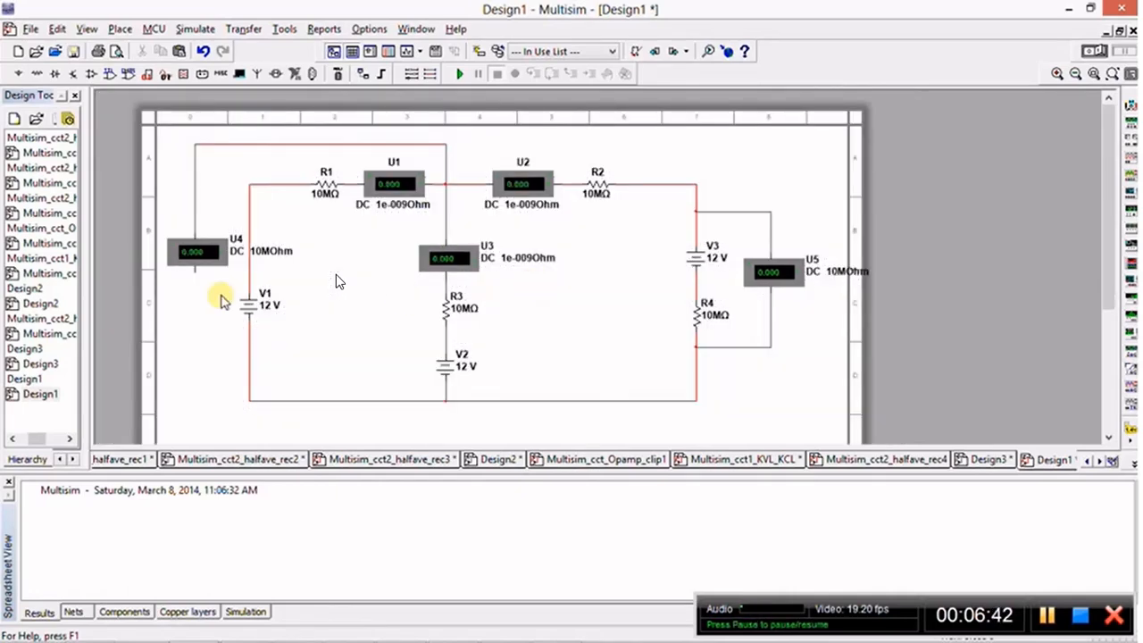
{"action": "left_click", "coordinate": [196, 271]}
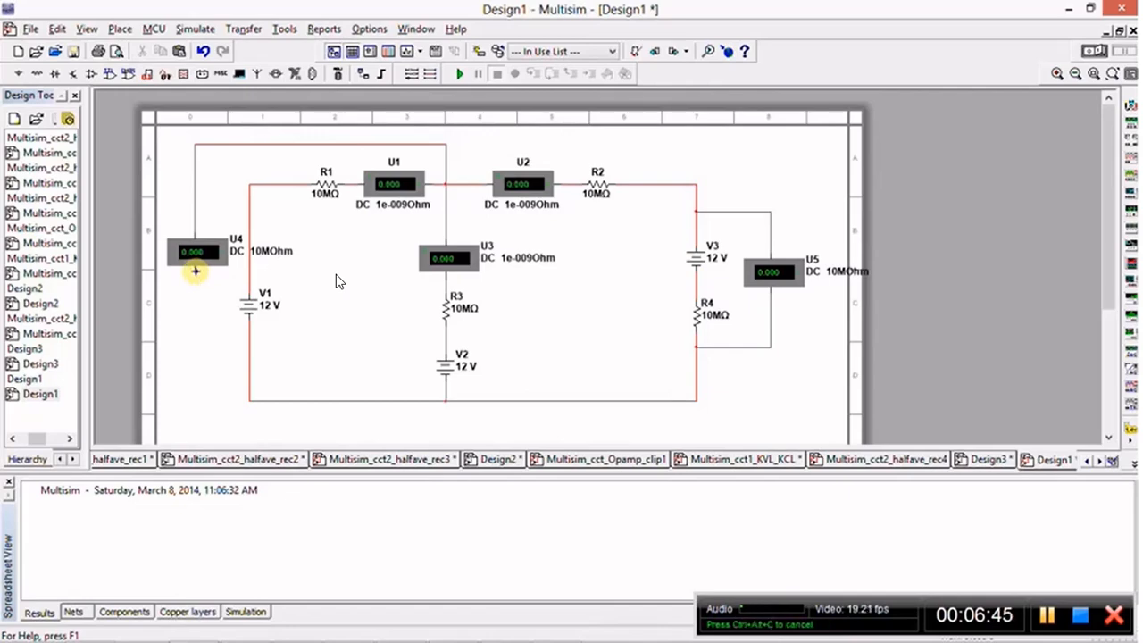
{"action": "left_click", "coordinate": [249, 402]}
- Place a GROUND from the Sources power family below the bottom rail and wire it to the rail
{"action": "left_click", "coordinate": [120, 29]}
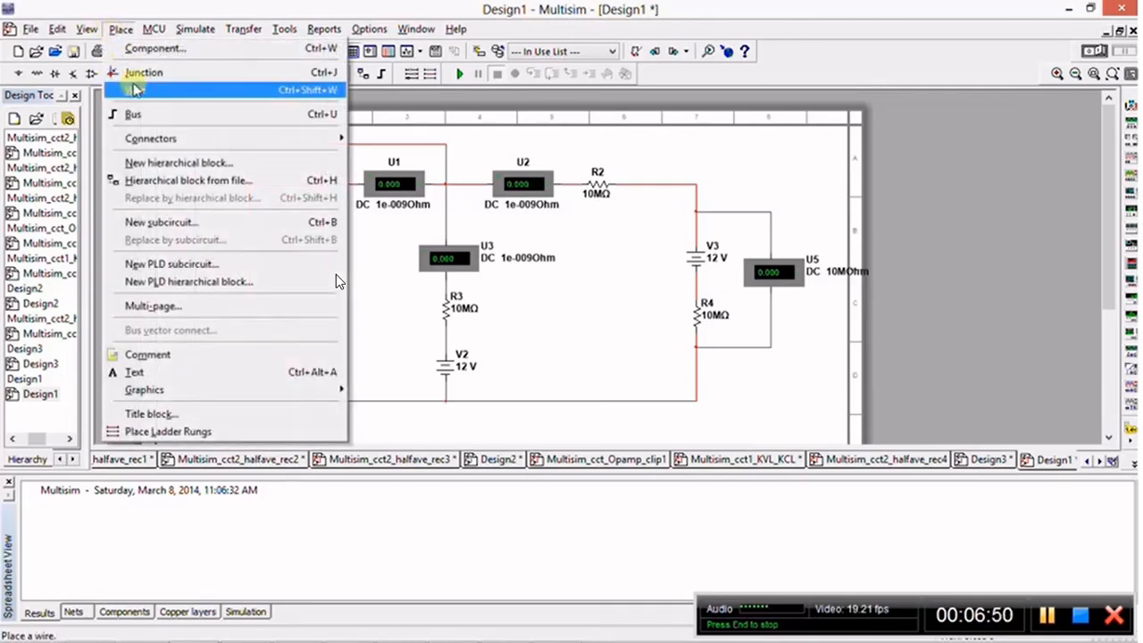
{"action": "left_click", "coordinate": [191, 49]}
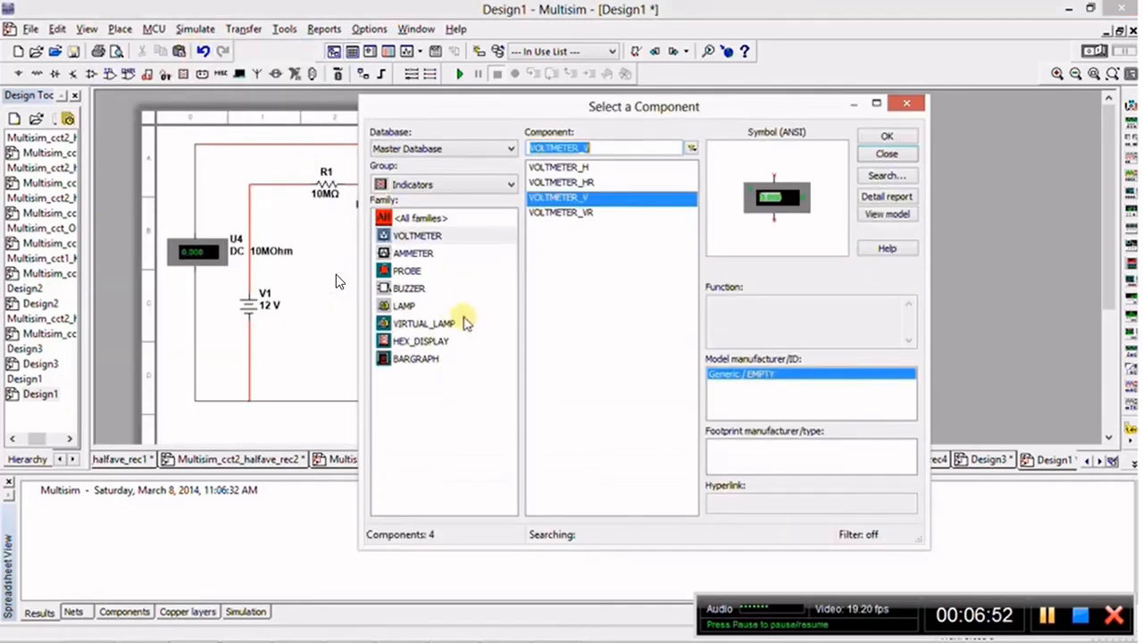
{"action": "left_click", "coordinate": [429, 185]}
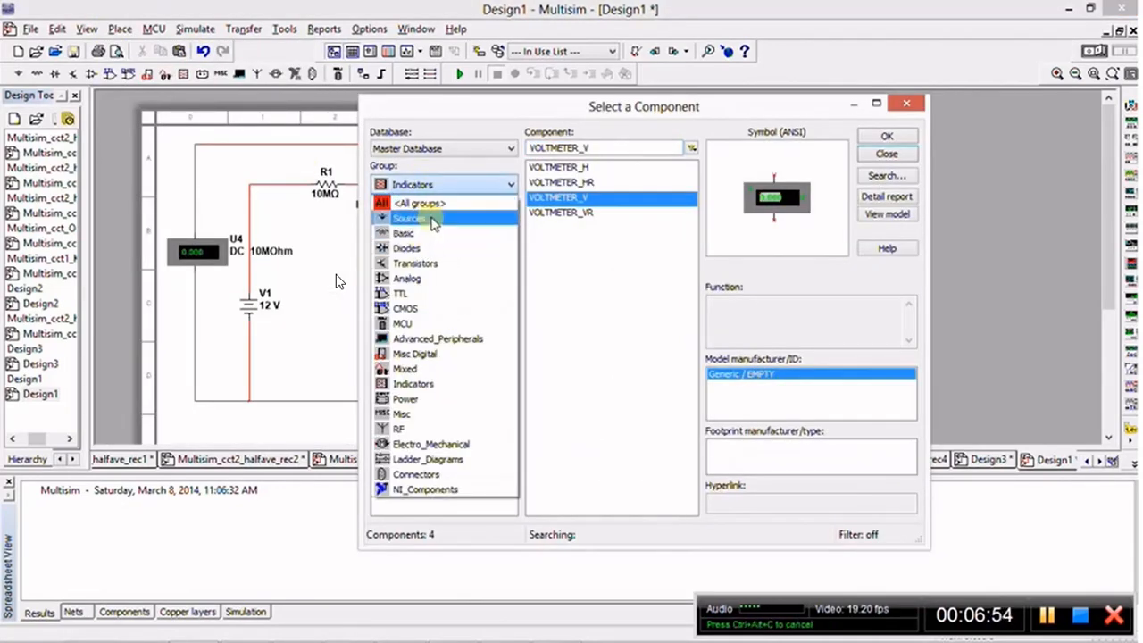
{"action": "left_click", "coordinate": [432, 221]}
{"action": "left_click", "coordinate": [428, 236]}
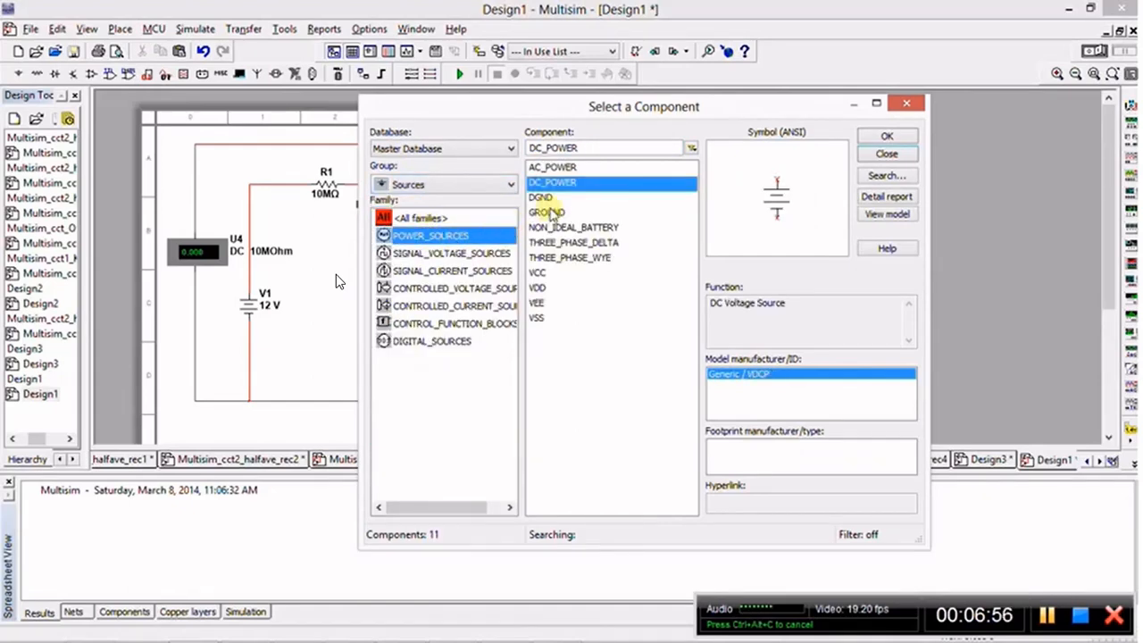
{"action": "left_click", "coordinate": [546, 212]}
{"action": "left_click", "coordinate": [887, 136]}
{"action": "scroll", "coordinate": [421, 401], "scroll_direction": "down", "scroll_amount": 3}
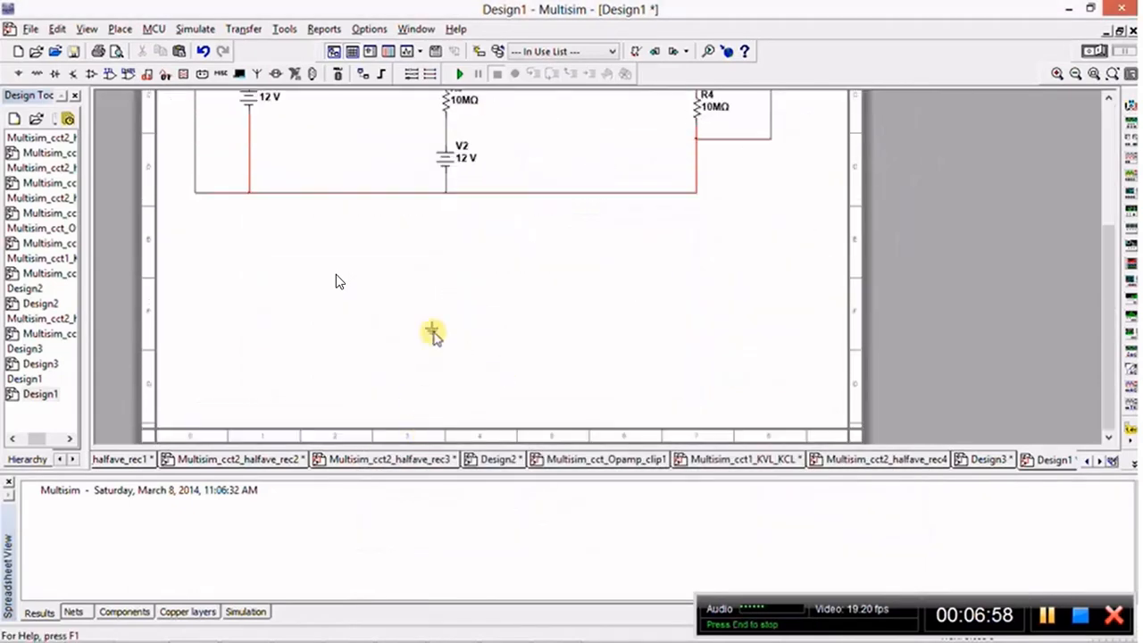
{"action": "left_click", "coordinate": [393, 241]}
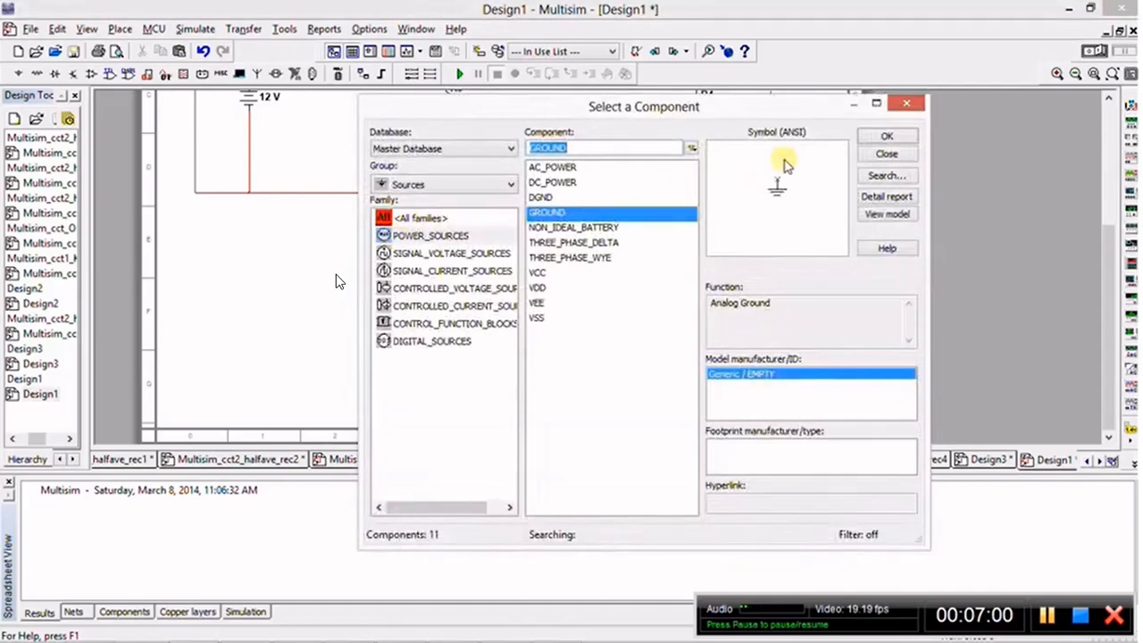
{"action": "left_click", "coordinate": [881, 154]}
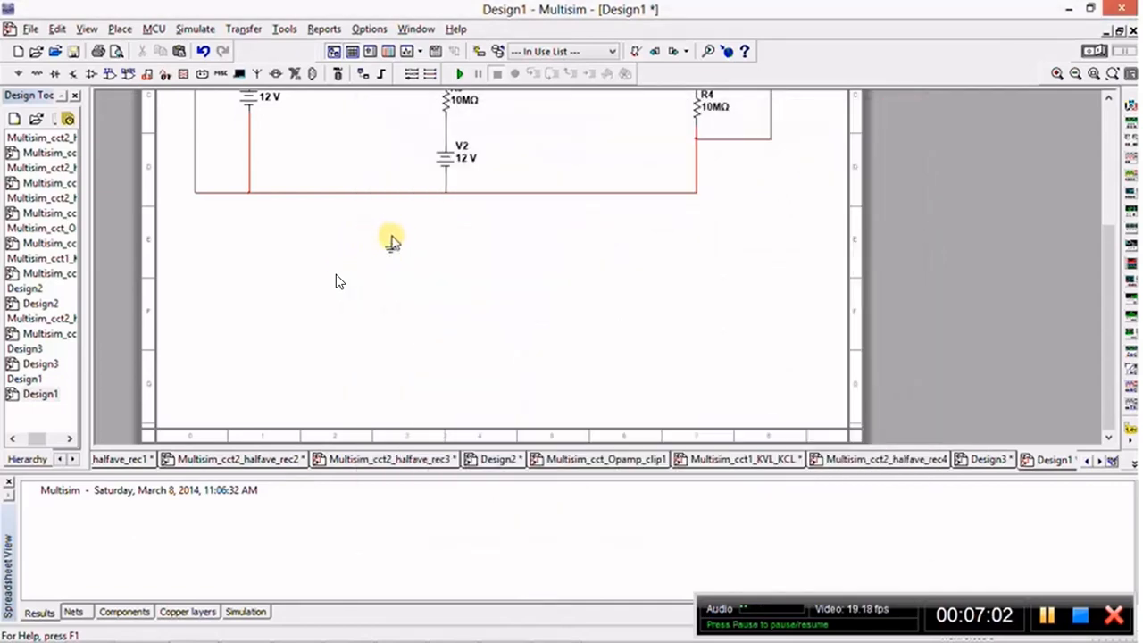
{"action": "left_click_drag", "start_coordinate": [390, 237], "coordinate": [390, 193]}
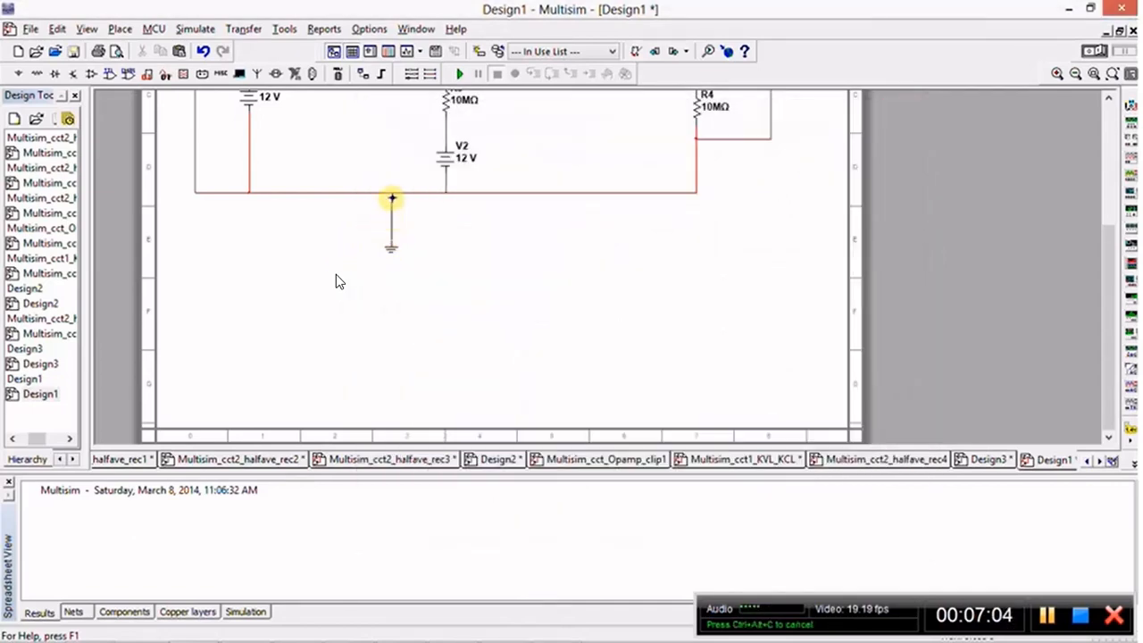
- Check the past-paper figure in Windows Photo Viewer, then back in Multisim set V1 to 10 V, V2 to 2 V and V3 to 3 V
{"action": "left_click_drag", "start_coordinate": [1104, 300], "coordinate": [1112, 206]}
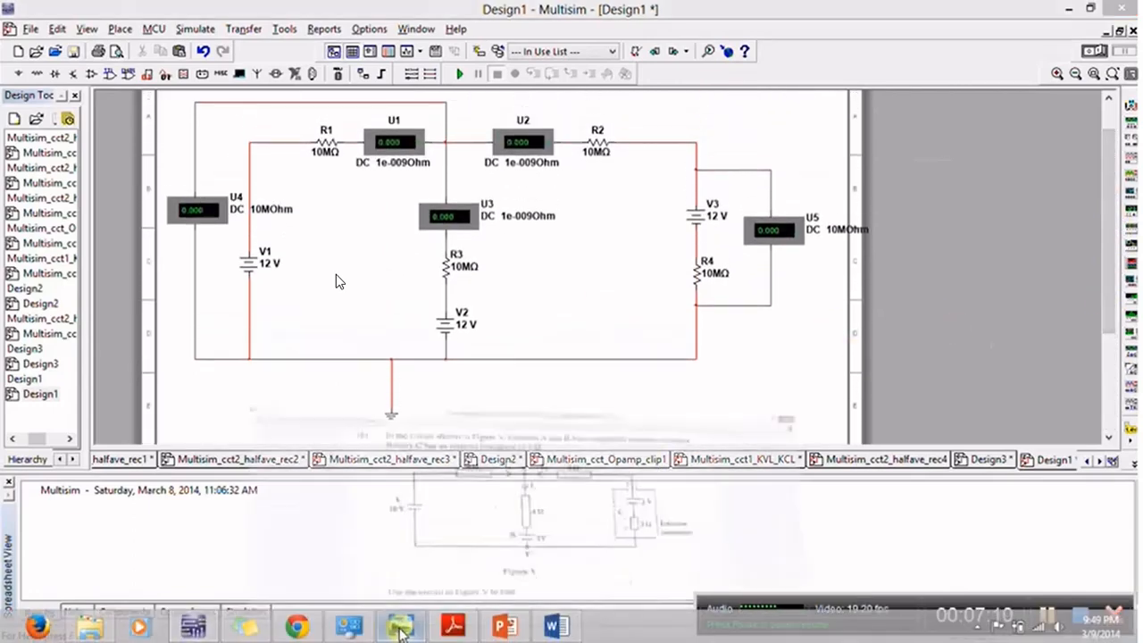
{"action": "left_click", "coordinate": [399, 629]}
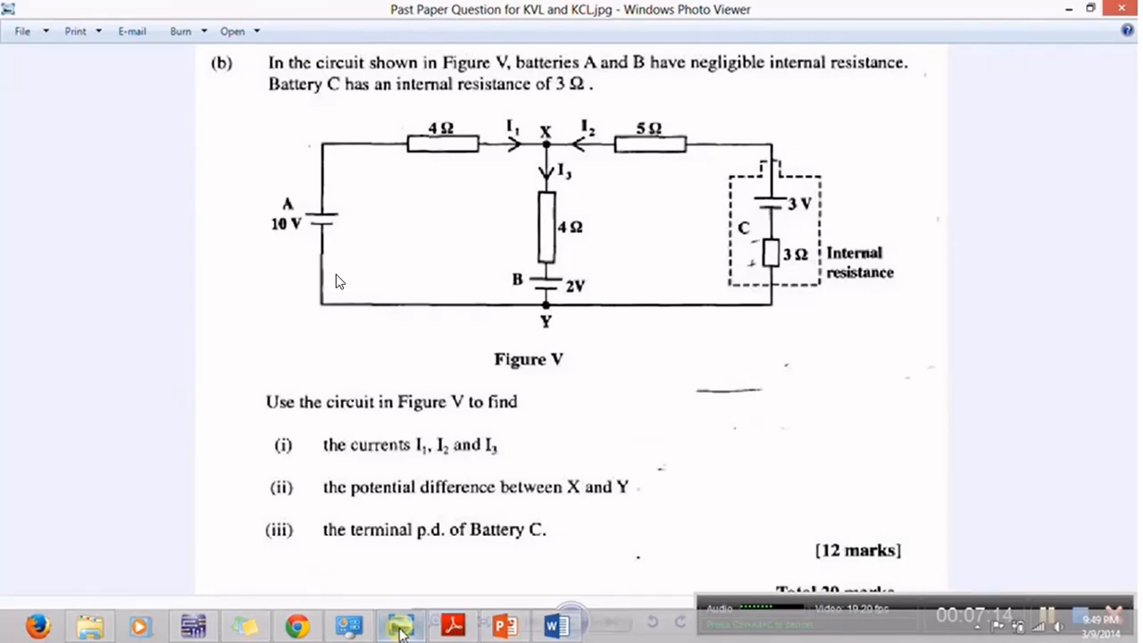
{"action": "left_click", "coordinate": [348, 625]}
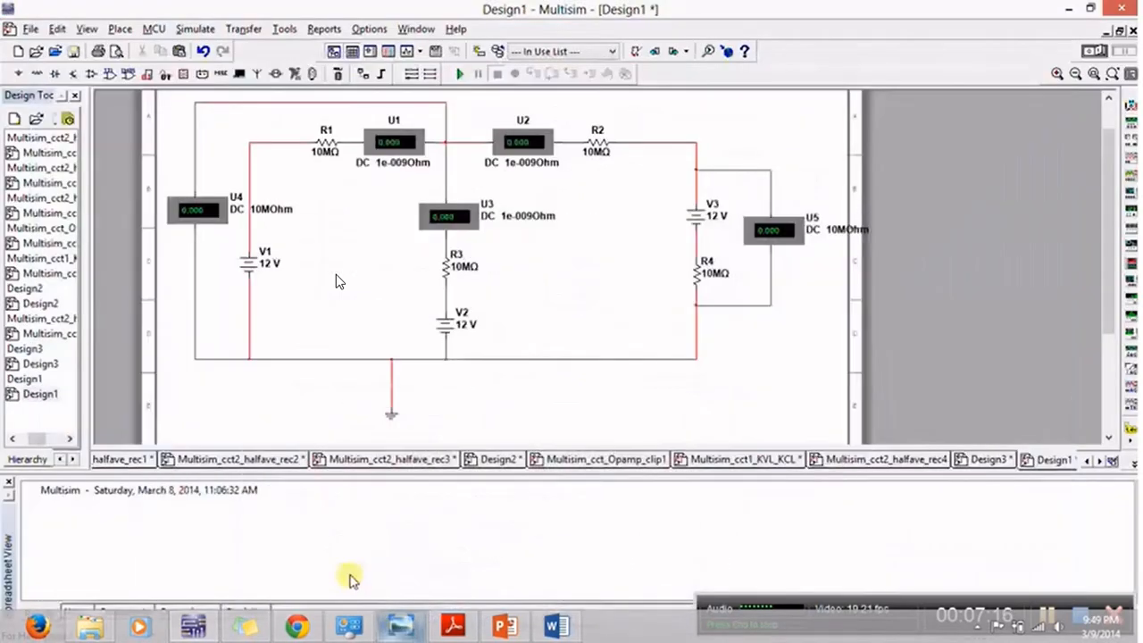
{"action": "double_click", "coordinate": [262, 258]}
{"action": "type", "text": "10"}
{"action": "left_click", "coordinate": [582, 505]}
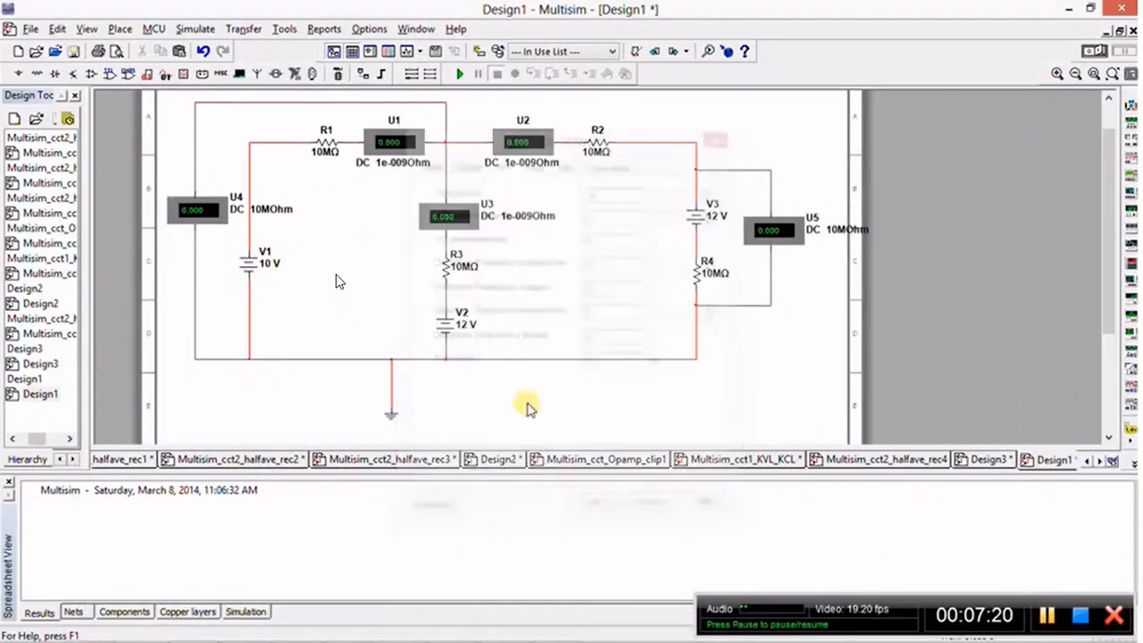
{"action": "double_click", "coordinate": [465, 327]}
{"action": "type", "text": "2"}
{"action": "left_click", "coordinate": [593, 505]}
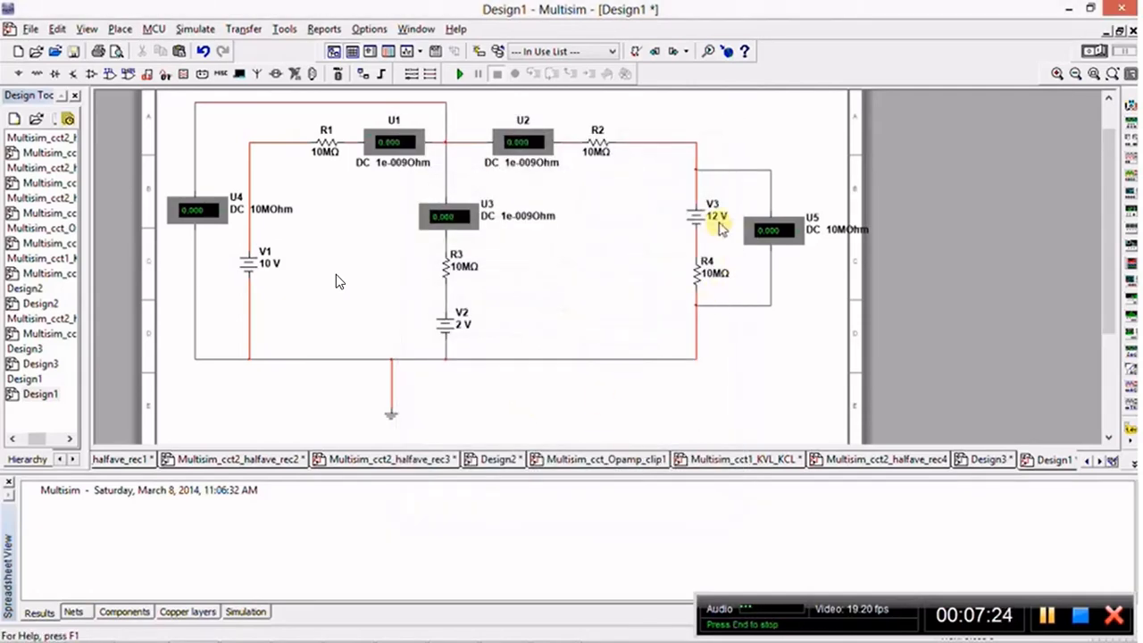
{"action": "double_click", "coordinate": [699, 218]}
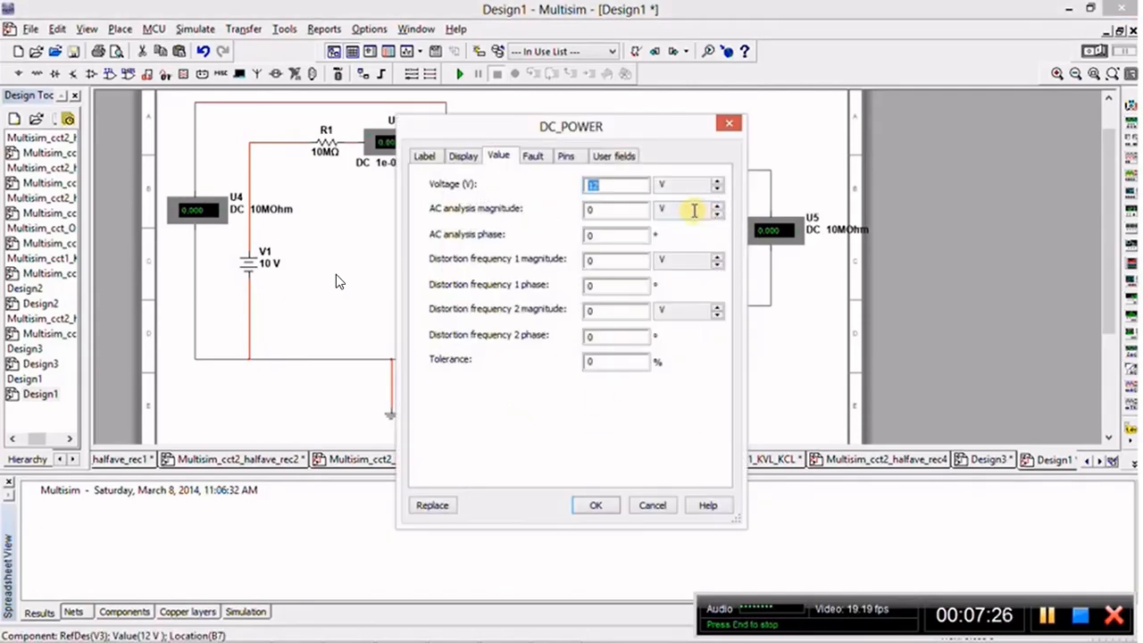
{"action": "type", "text": "3"}
{"action": "key", "text": "Return"}
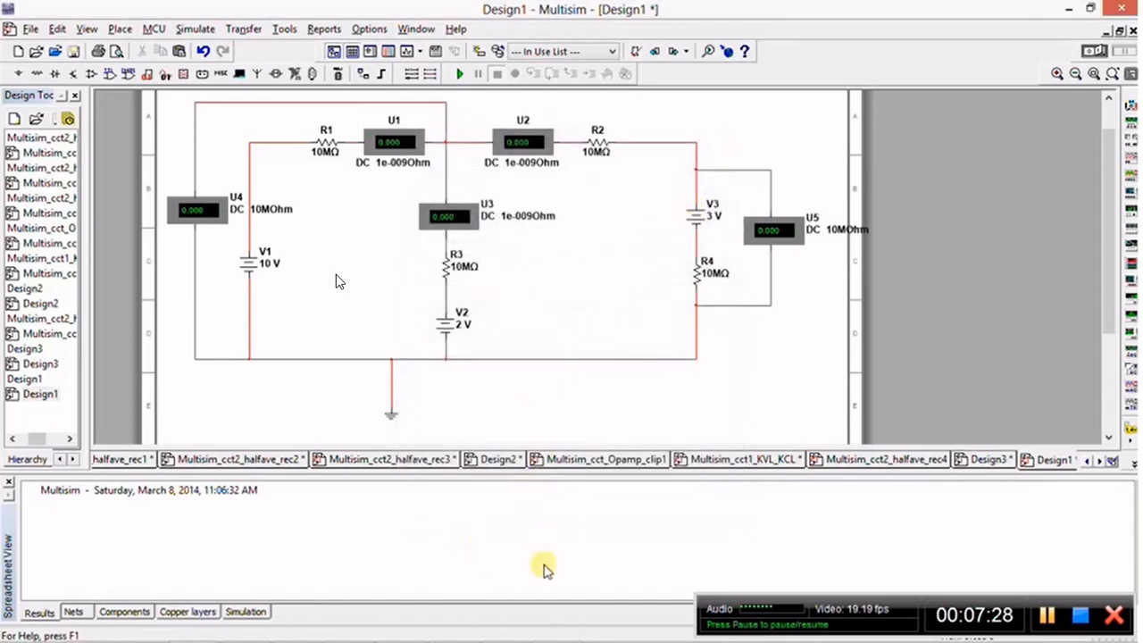
- Check the resistances in the past-paper figure and set R1 and R3 to 4 Ω each in Multisim
{"action": "left_click", "coordinate": [398, 629]}
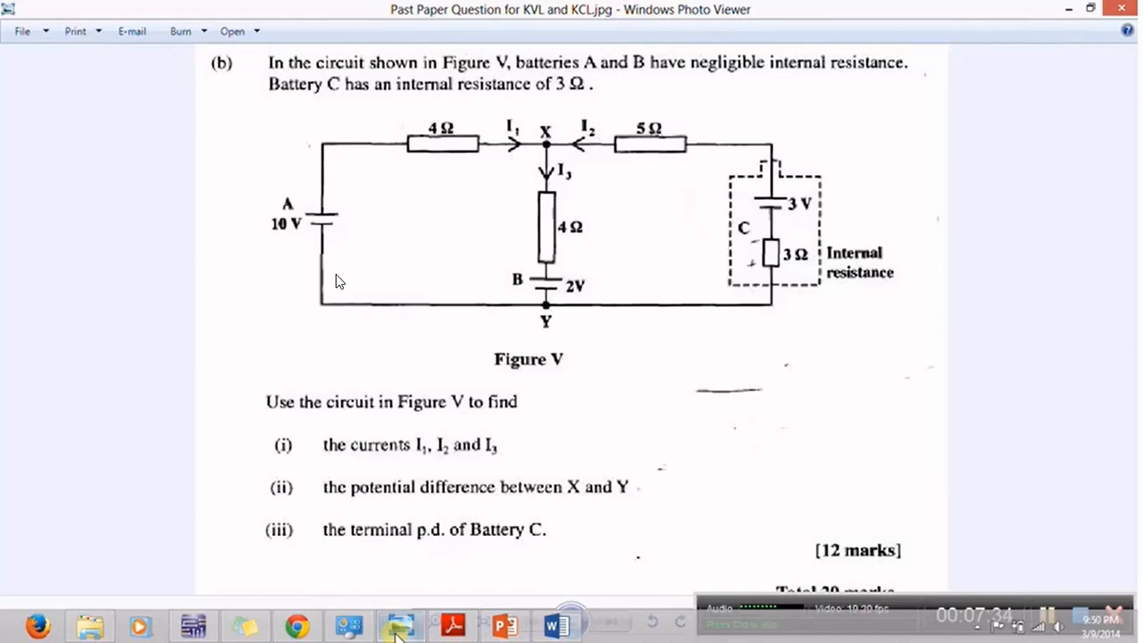
{"action": "left_click", "coordinate": [398, 629]}
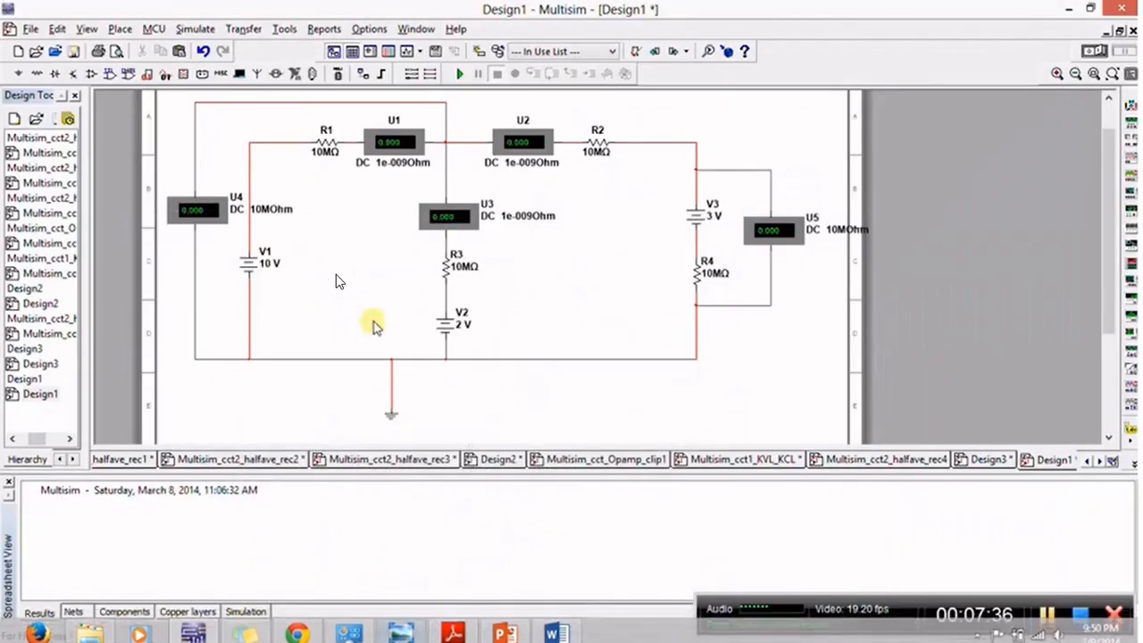
{"action": "double_click", "coordinate": [322, 143]}
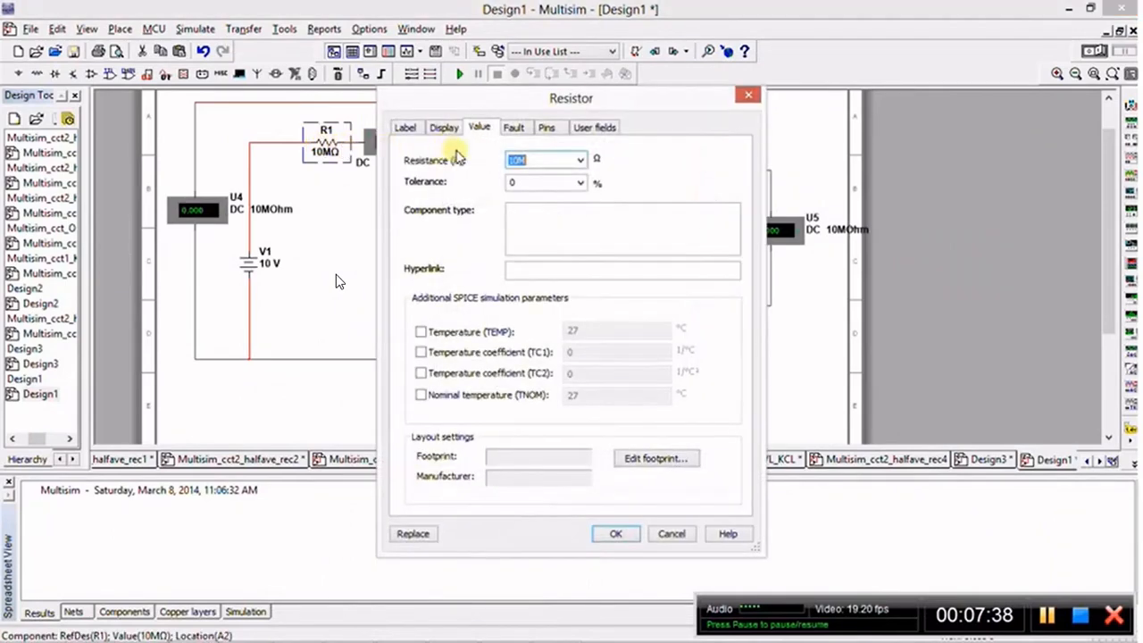
{"action": "type", "text": "4"}
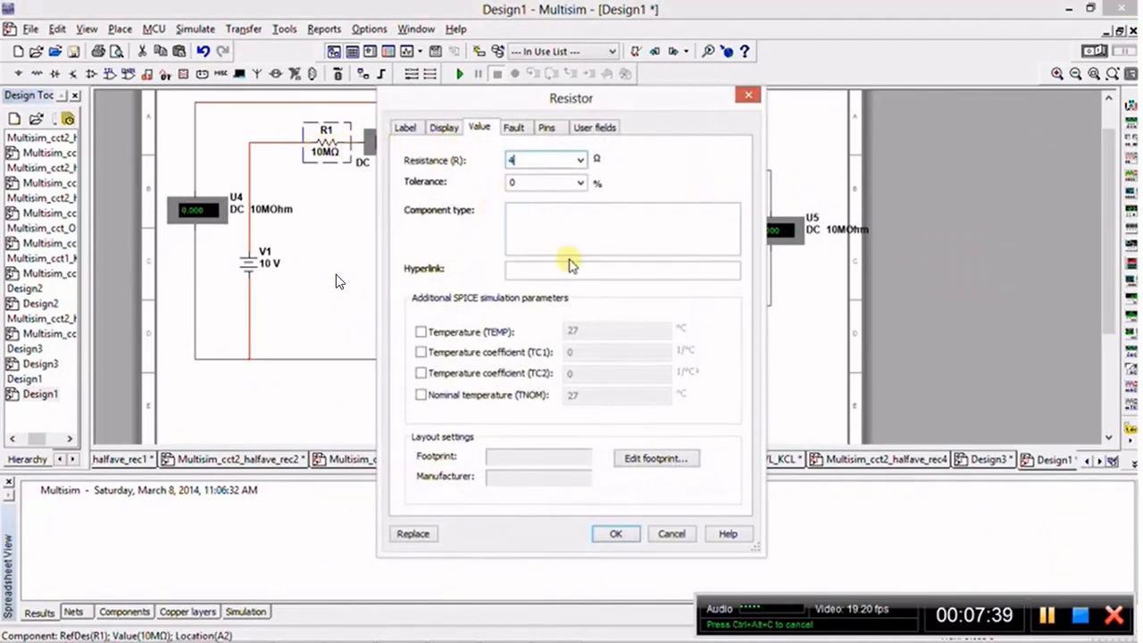
{"action": "left_click", "coordinate": [615, 533]}
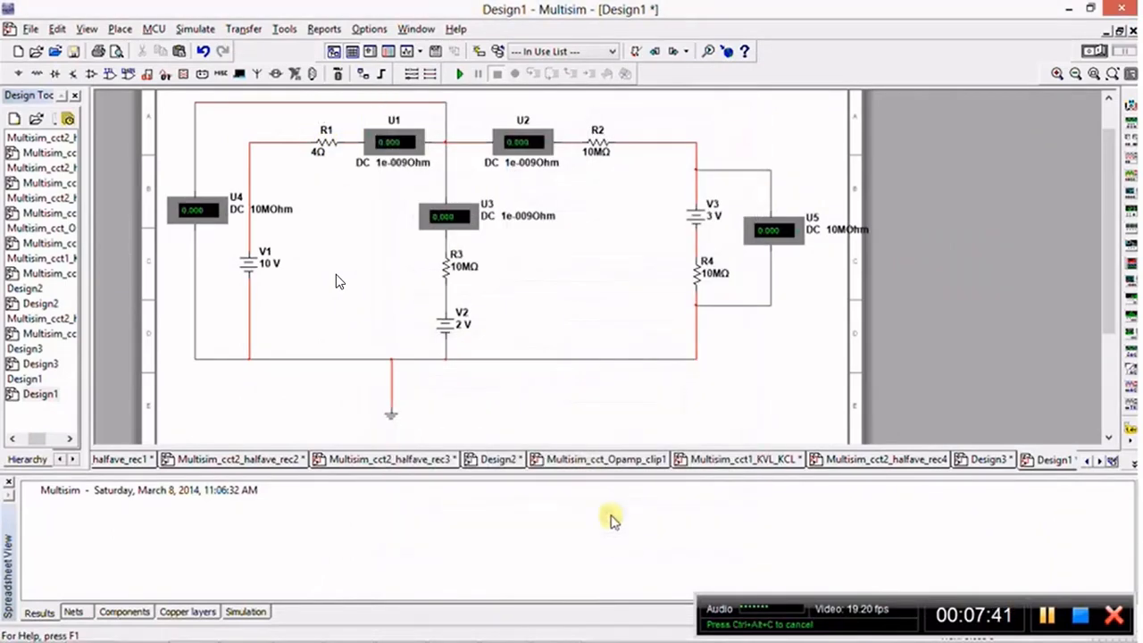
{"action": "double_click", "coordinate": [449, 268]}
{"action": "type", "text": "4"}
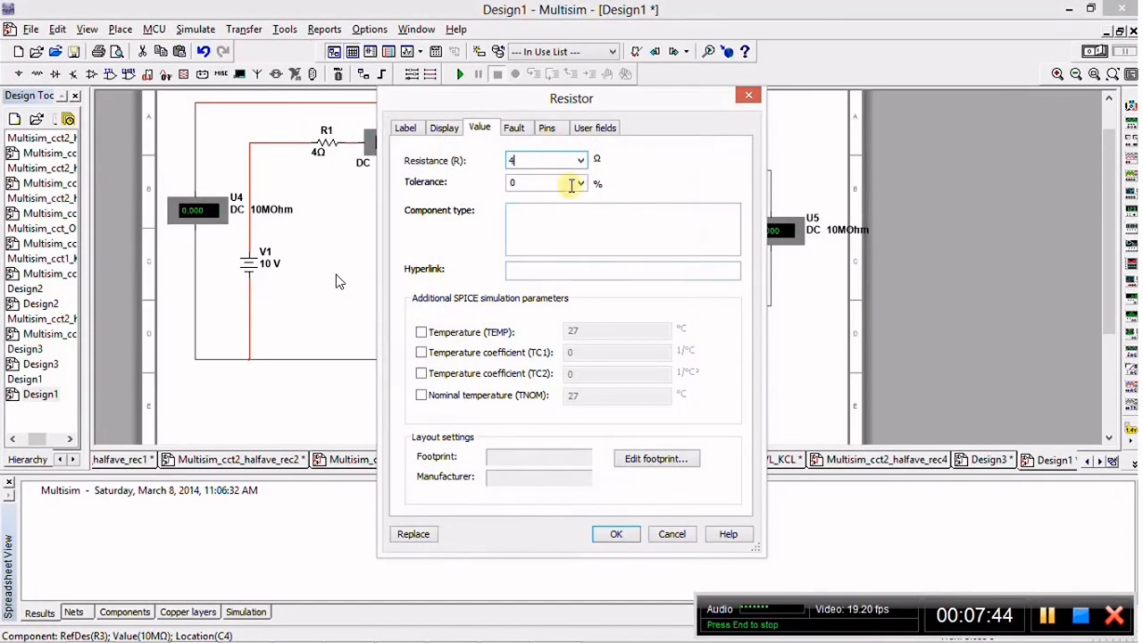
{"action": "left_click", "coordinate": [615, 533]}
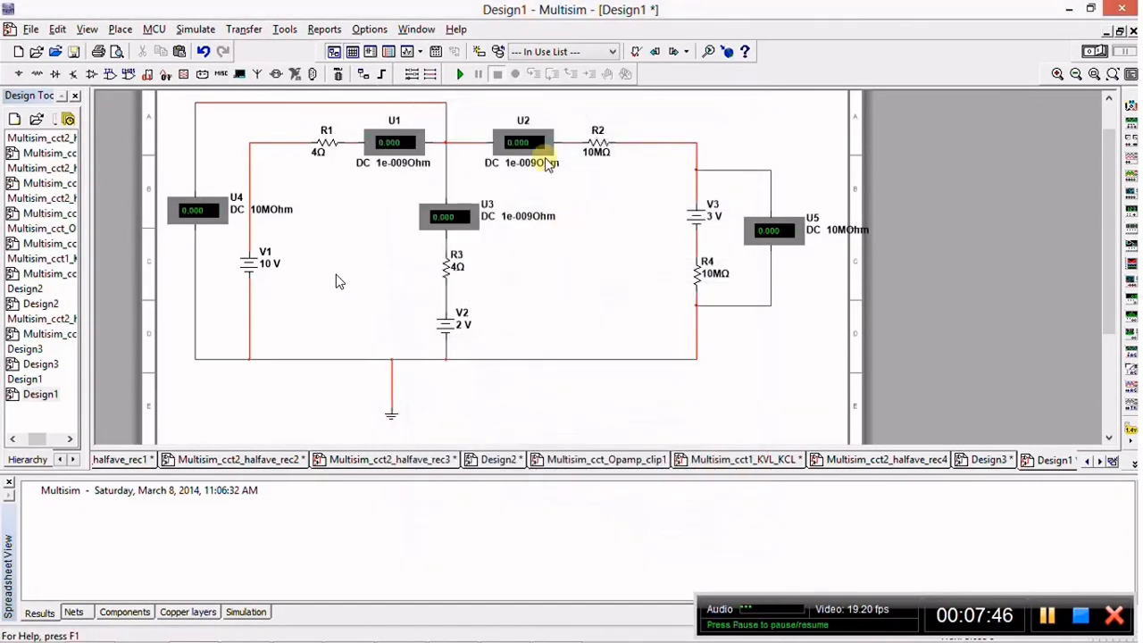
- Set R2's resistance to 5 Ω and R4's resistance to 2 Ω
{"action": "double_click", "coordinate": [604, 148]}
{"action": "type", "text": "5"}
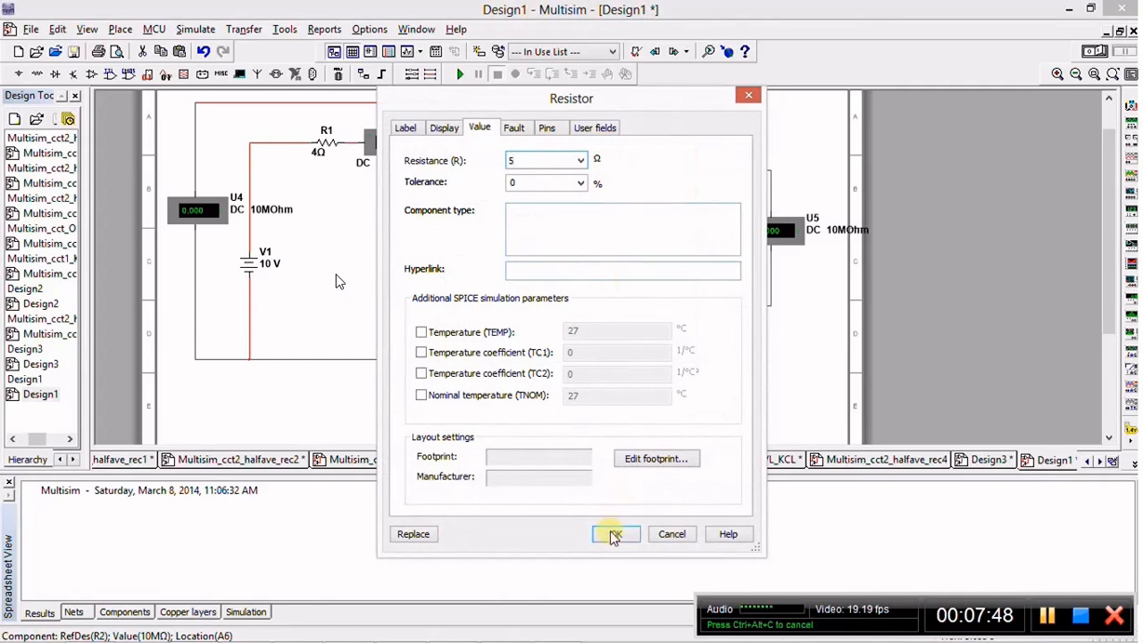
{"action": "left_click", "coordinate": [615, 533]}
{"action": "double_click", "coordinate": [695, 267]}
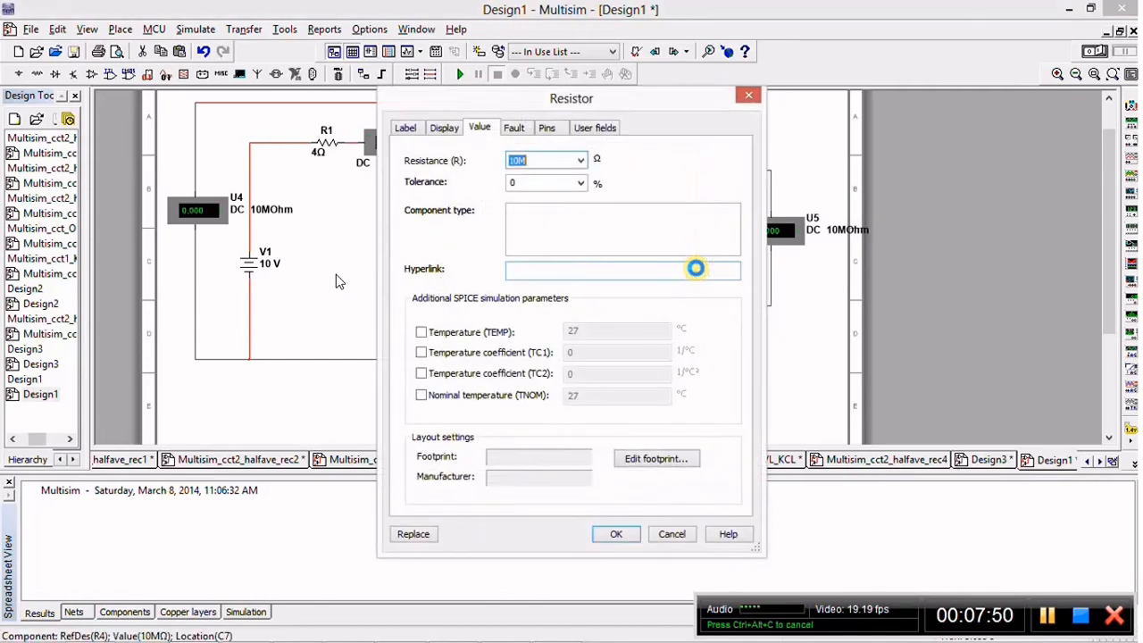
{"action": "type", "text": "2"}
{"action": "left_click", "coordinate": [615, 534]}
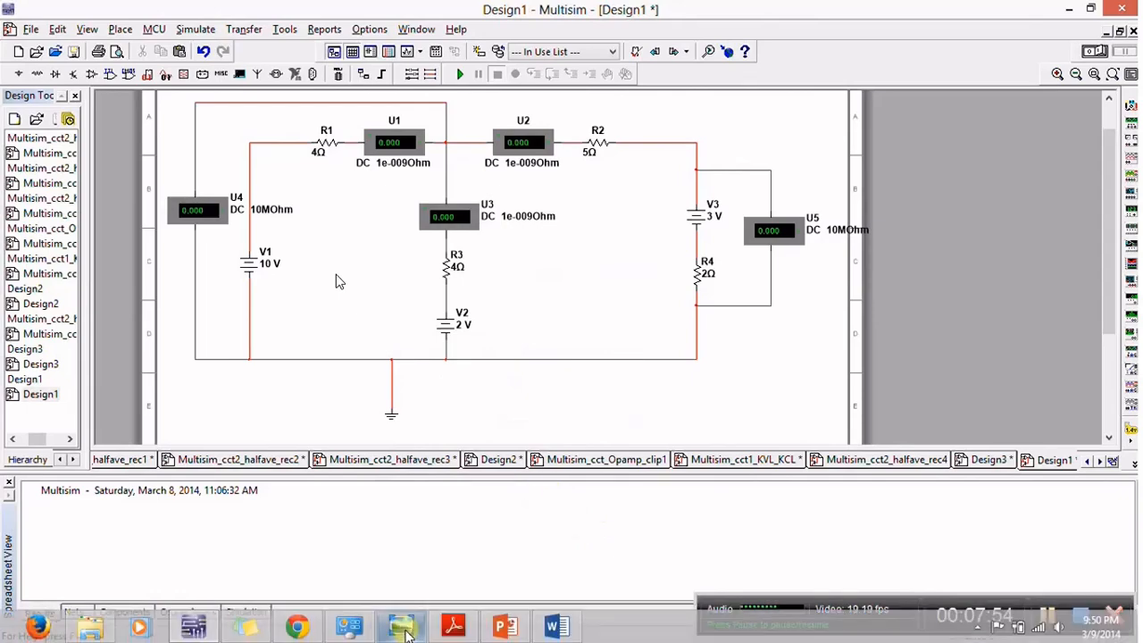
- Show the past-paper question in Windows Photo Viewer beside the Multisim schematic and compare the two circuits
{"action": "left_click", "coordinate": [402, 627]}
{"action": "double_click", "coordinate": [718, 8]}
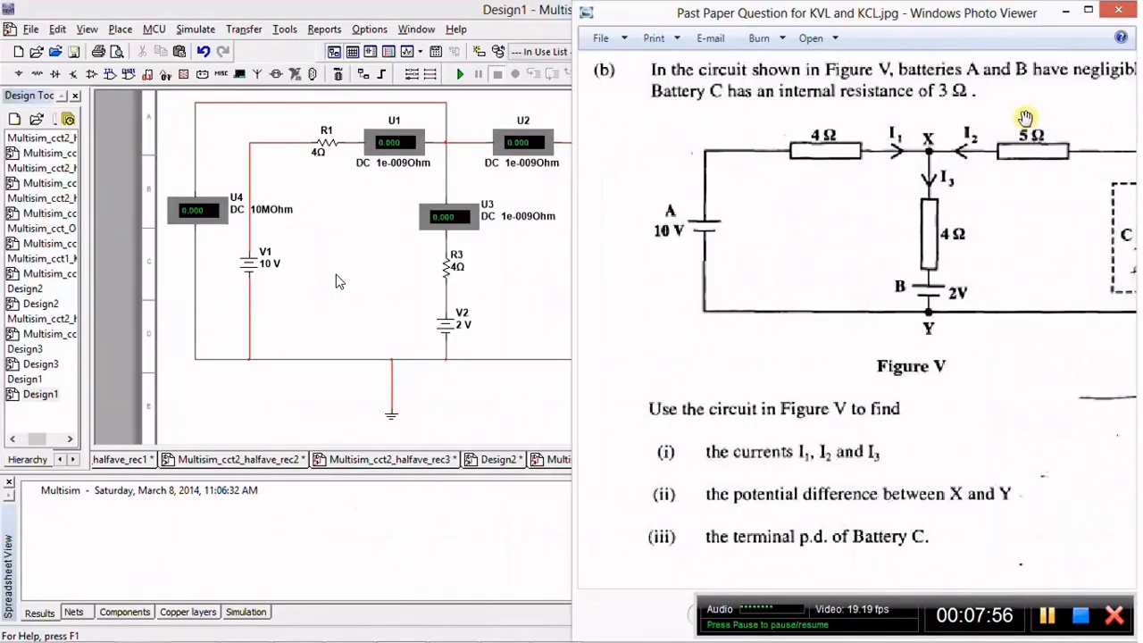
{"action": "left_click", "coordinate": [519, 12]}
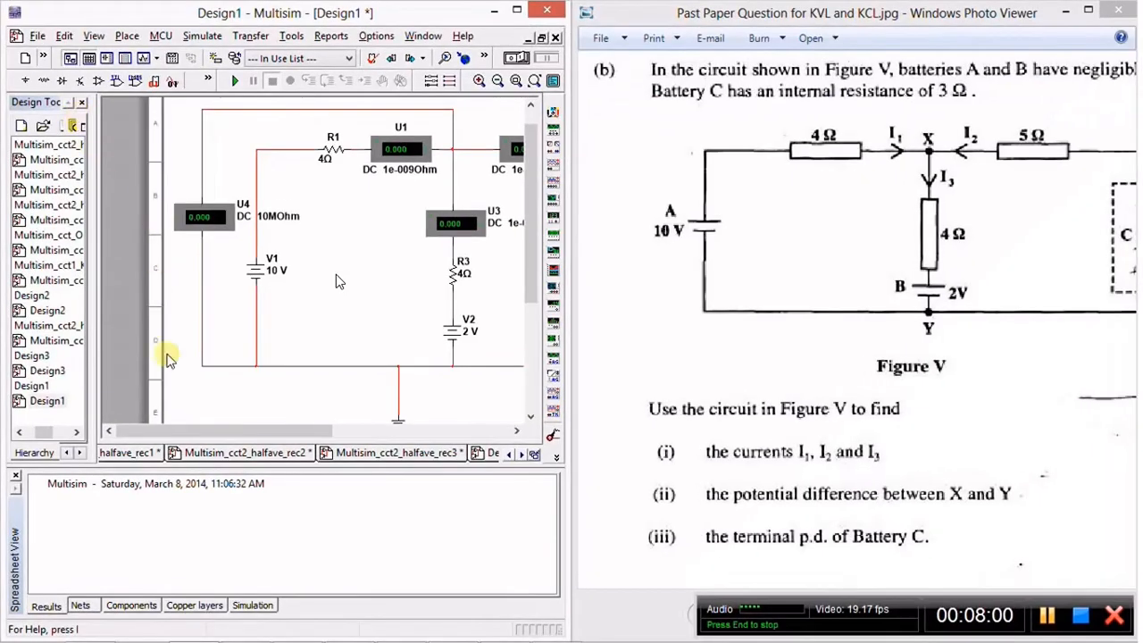
{"action": "left_click_drag", "start_coordinate": [196, 430], "coordinate": [247, 433]}
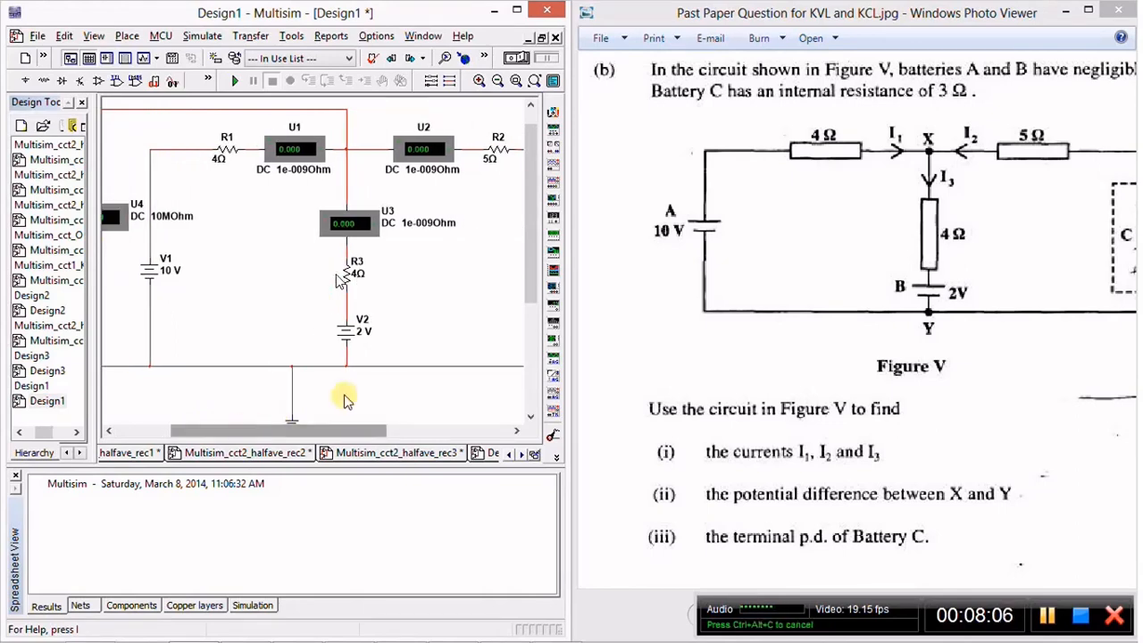
- Minimise the question image, maximise the Multisim window, and run the simulation with all ammeters and voltmeters in view
{"action": "left_click", "coordinate": [1066, 10]}
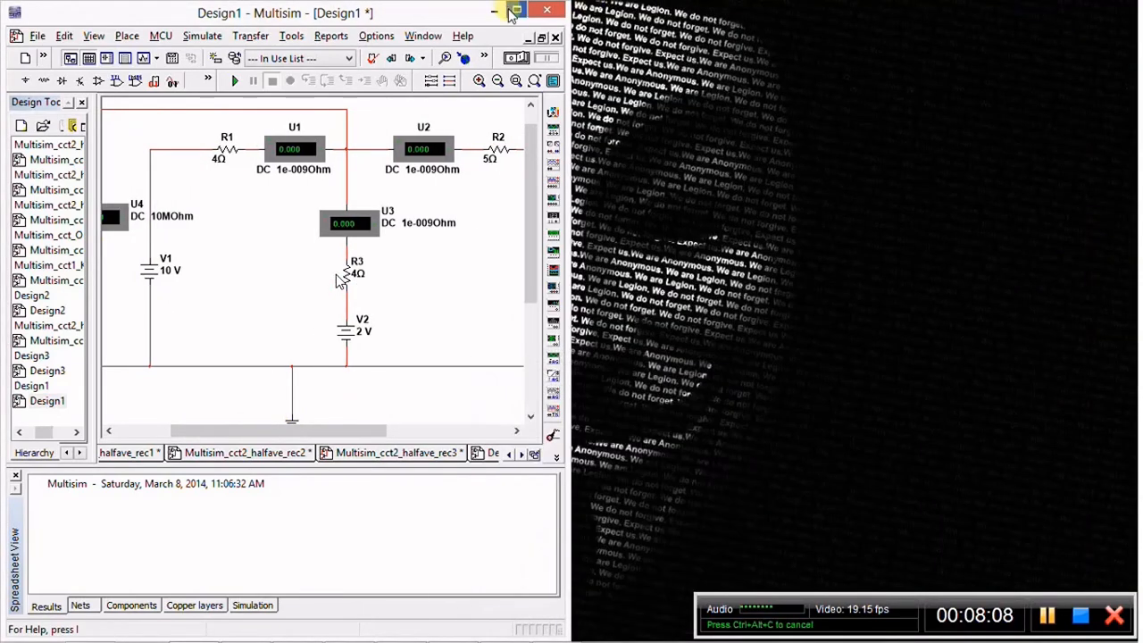
{"action": "left_click", "coordinate": [516, 10]}
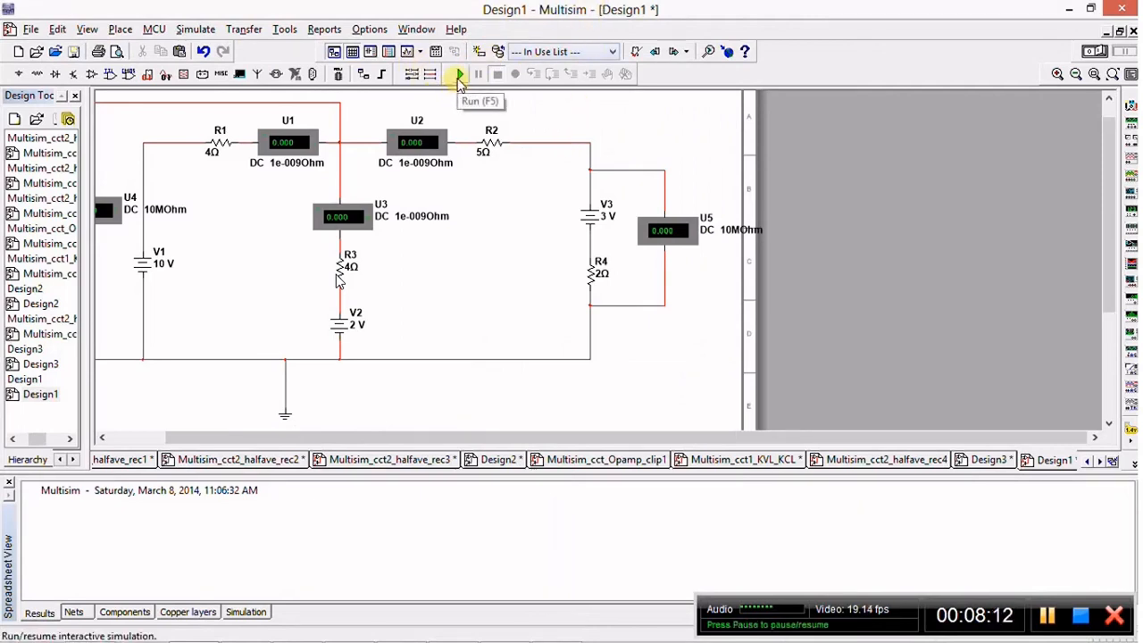
{"action": "left_click", "coordinate": [459, 77]}
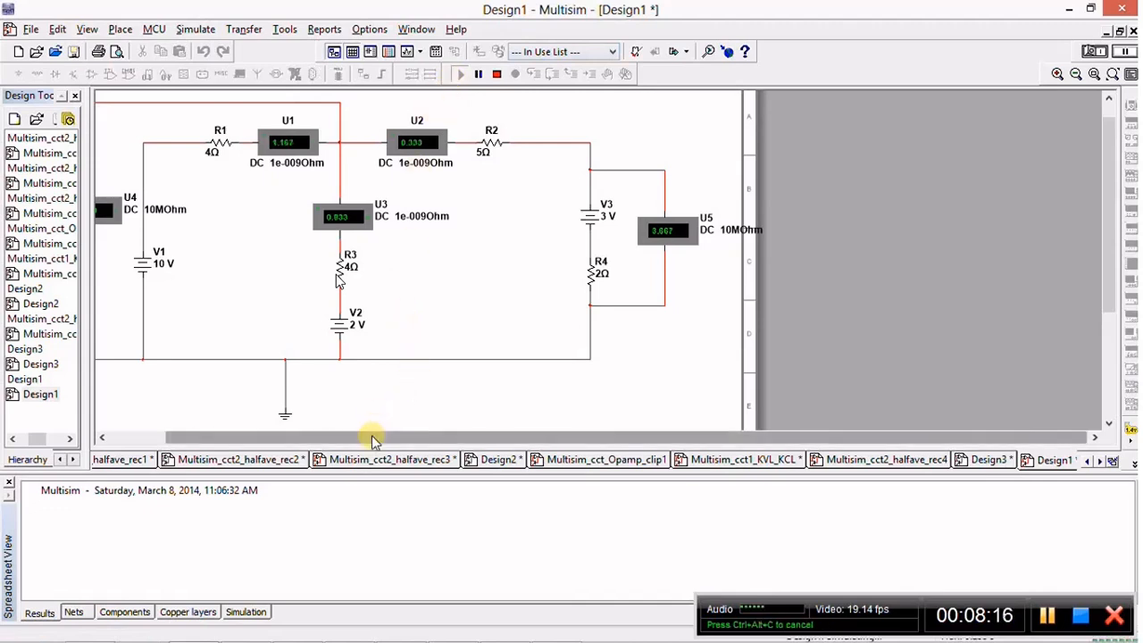
{"action": "left_click_drag", "start_coordinate": [374, 441], "coordinate": [299, 439]}
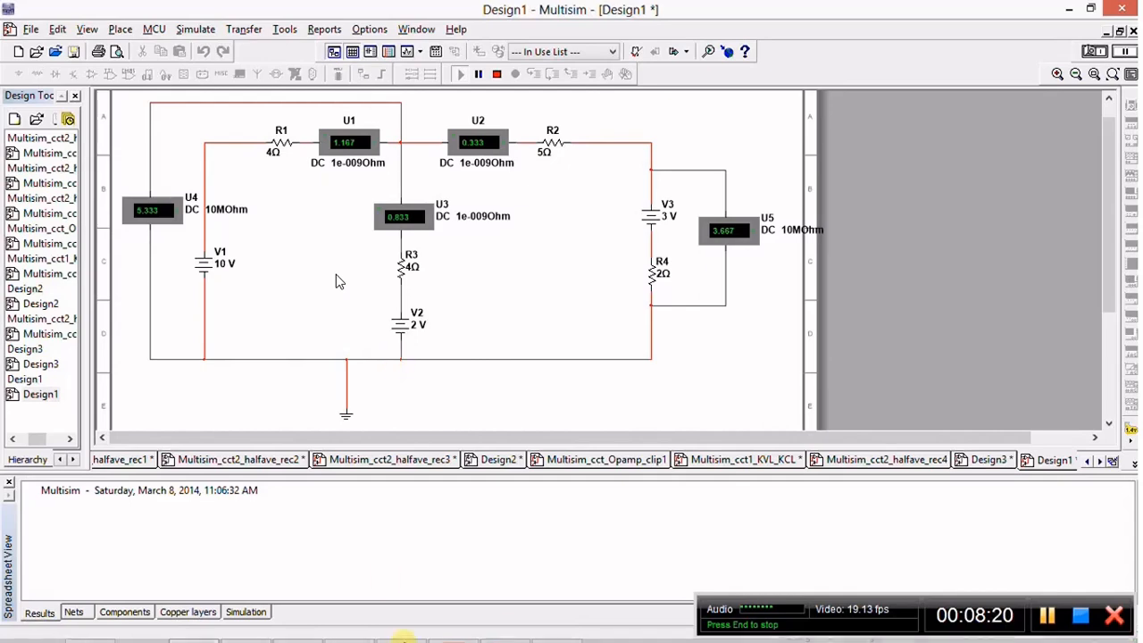
- Check Battery C's internal resistance in the past-paper question image and return to the Multisim schematic
{"action": "mouse_move", "coordinate": [393, 636]}
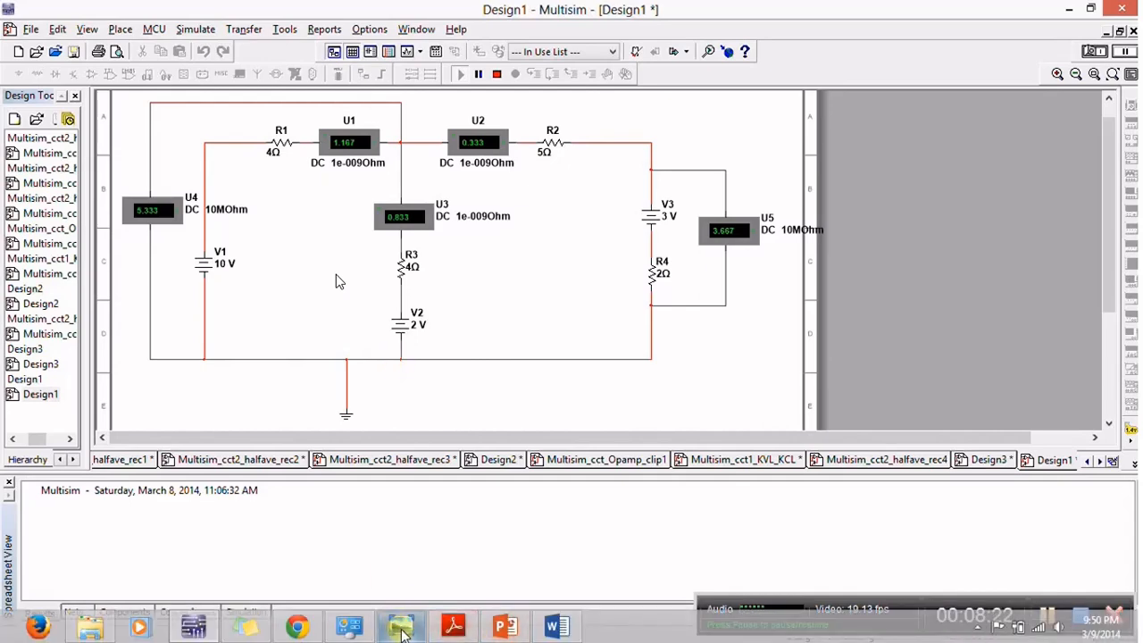
{"action": "left_click", "coordinate": [402, 629]}
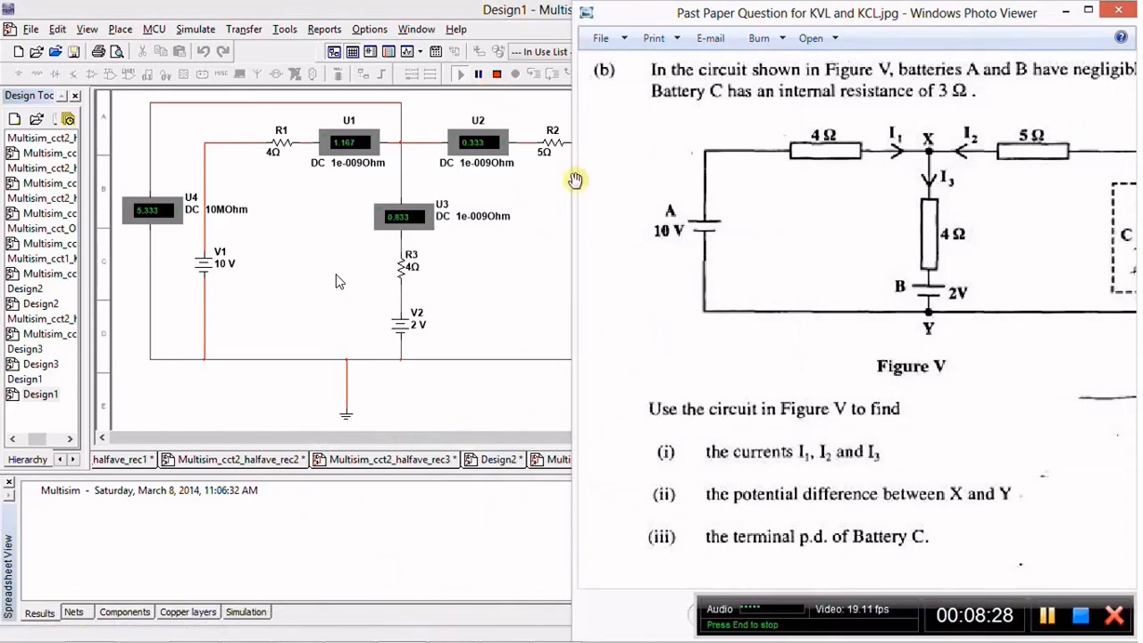
{"action": "left_click", "coordinate": [1053, 614]}
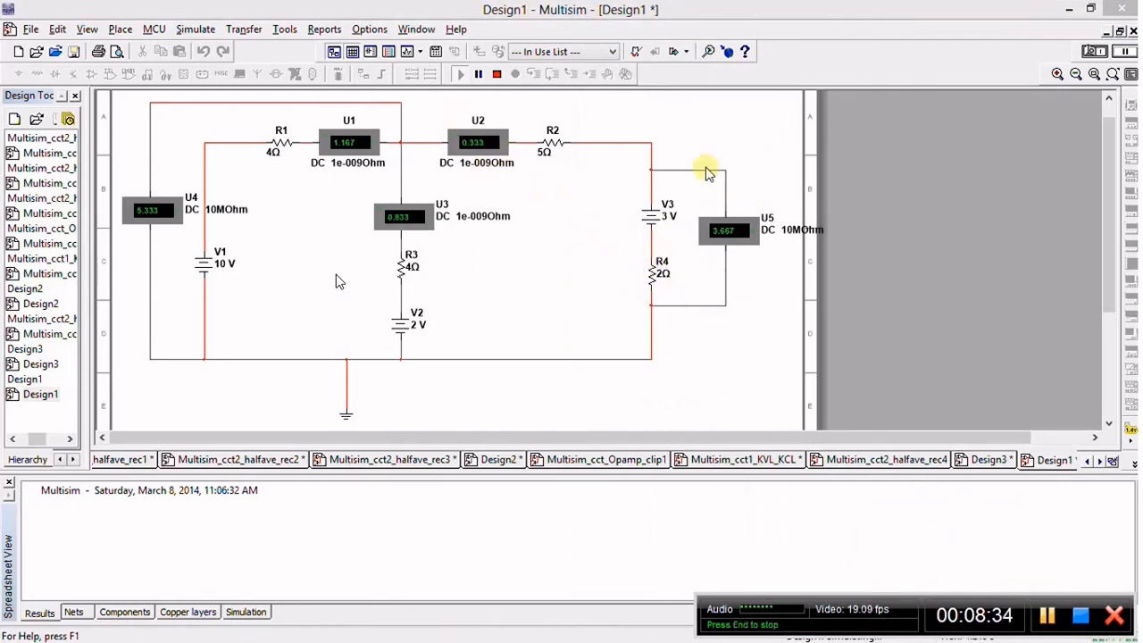
- Stop the simulation, set R4's resistance to 3 Ω, and run the simulation again
{"action": "left_click", "coordinate": [498, 77]}
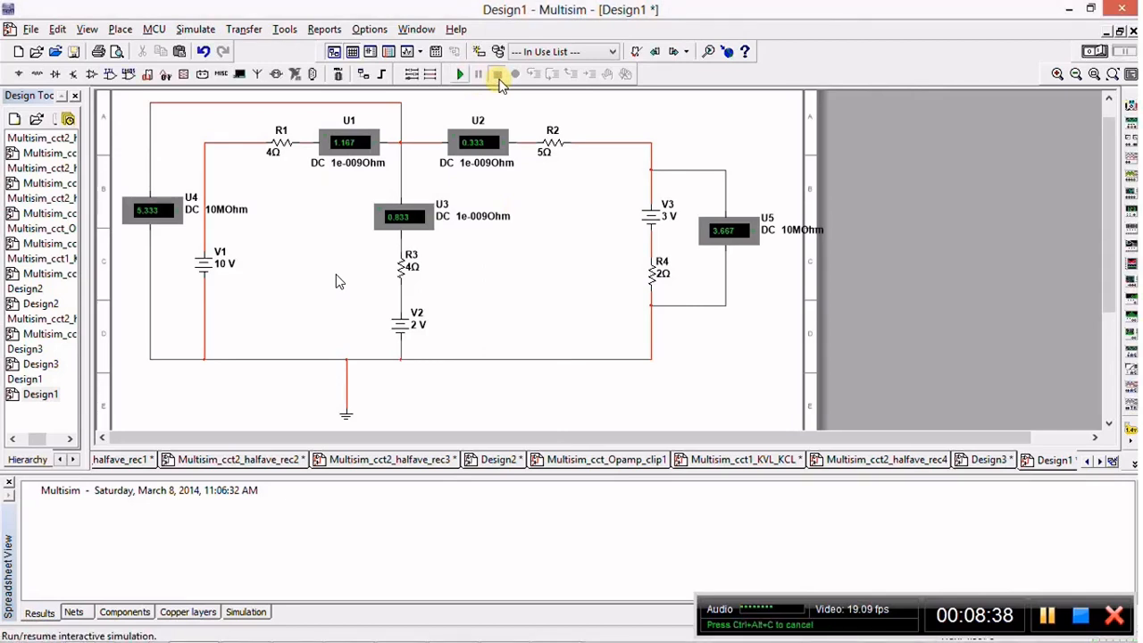
{"action": "double_click", "coordinate": [660, 277]}
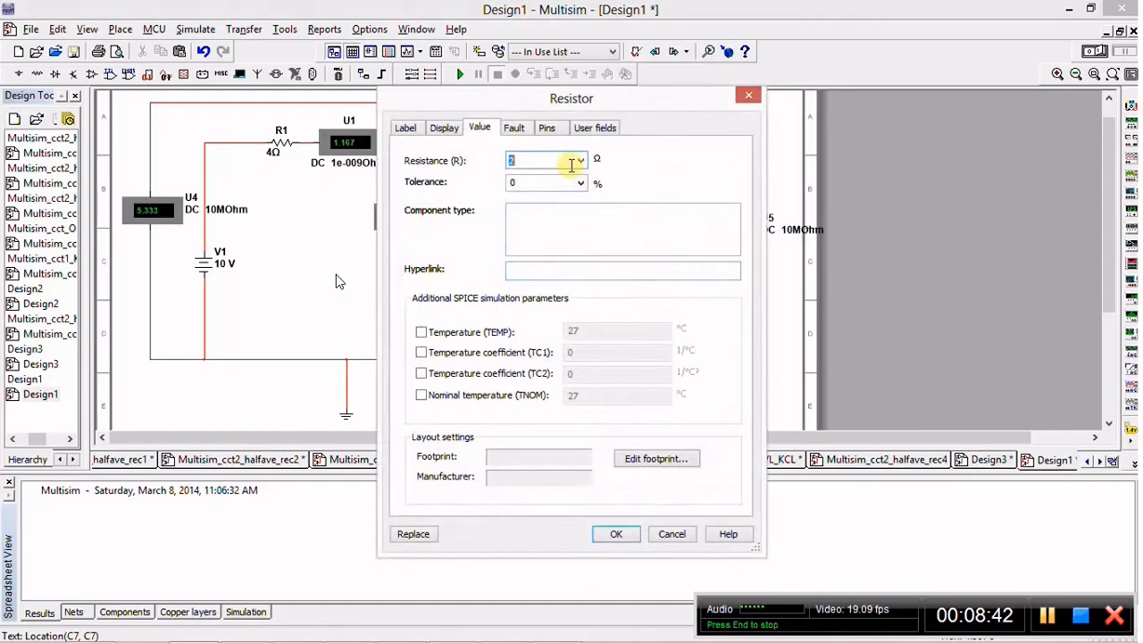
{"action": "key", "text": "Return"}
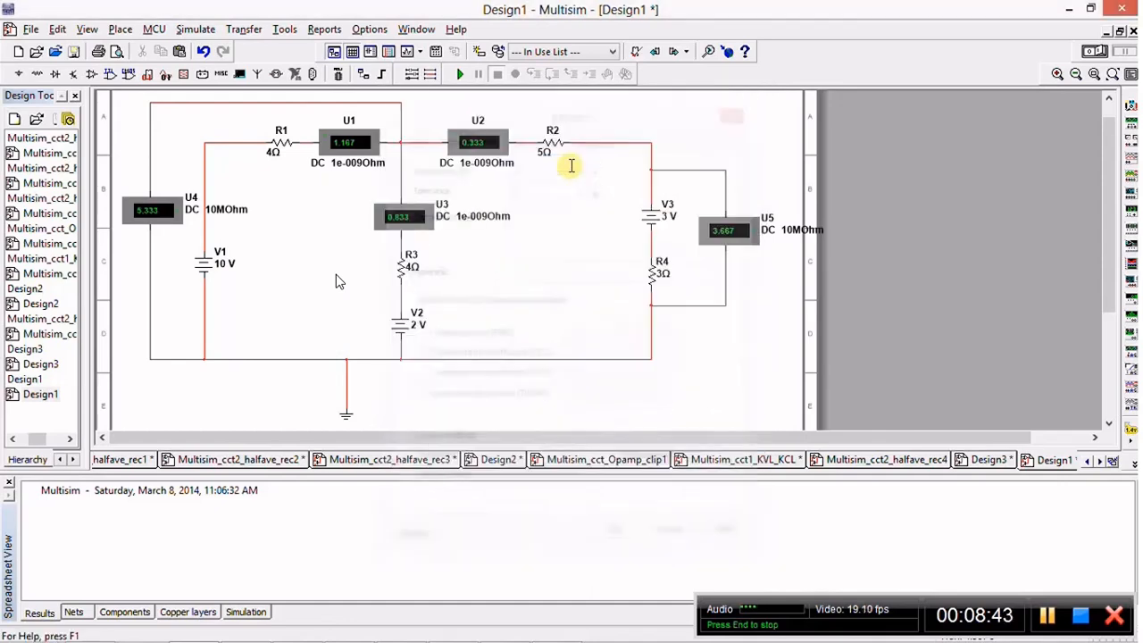
{"action": "left_click", "coordinate": [462, 75]}
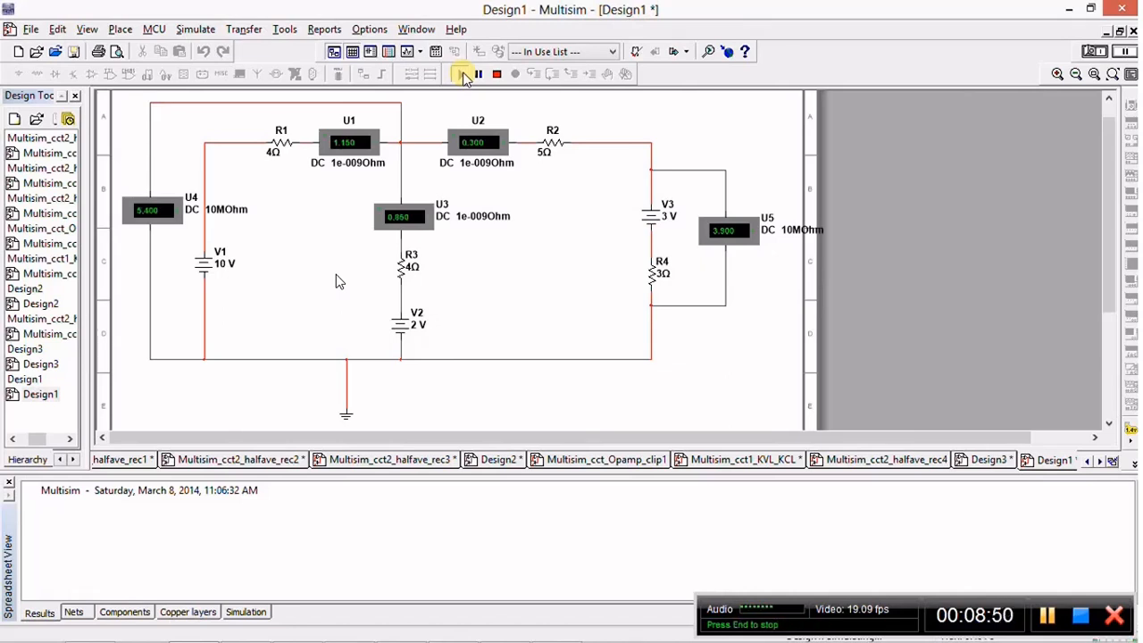
- Review the currents and potential differences asked for in the past-paper question against the simulated Multisim circuit
{"action": "mouse_move", "coordinate": [434, 600]}
{"action": "left_click", "coordinate": [406, 628]}
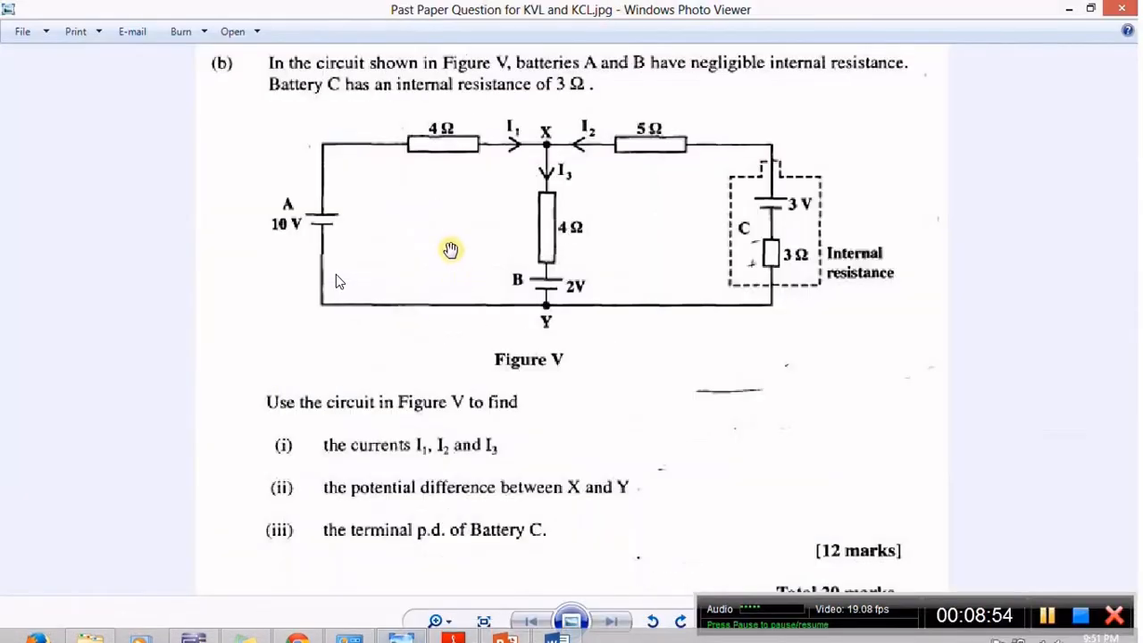
{"action": "left_click", "coordinate": [1068, 8]}
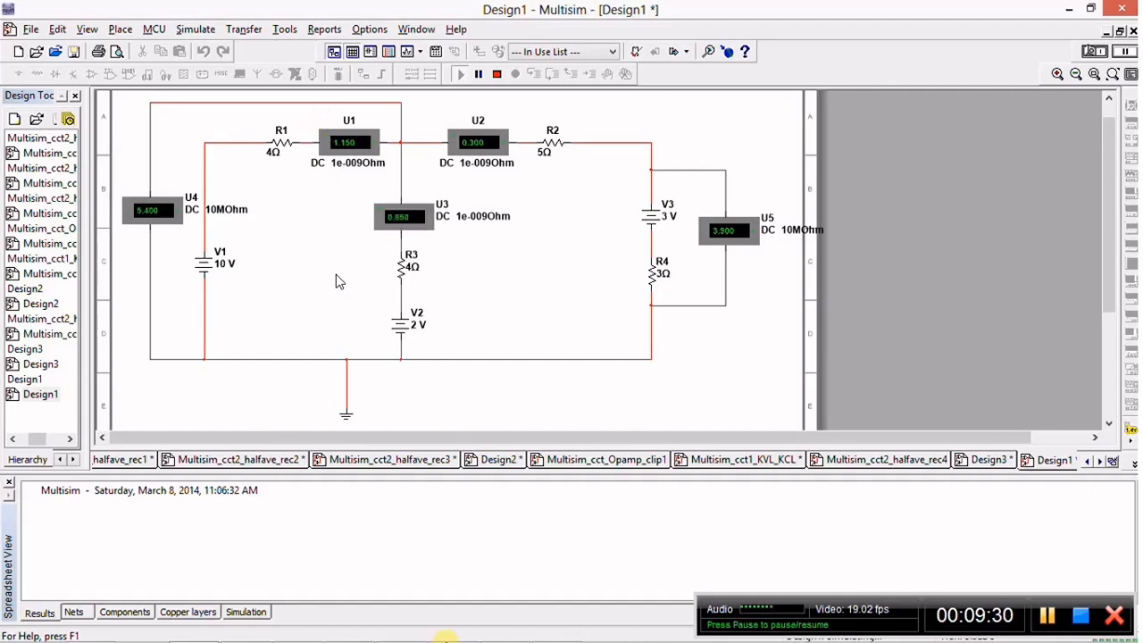
{"action": "mouse_move", "coordinate": [434, 640]}
{"action": "left_click", "coordinate": [393, 632]}
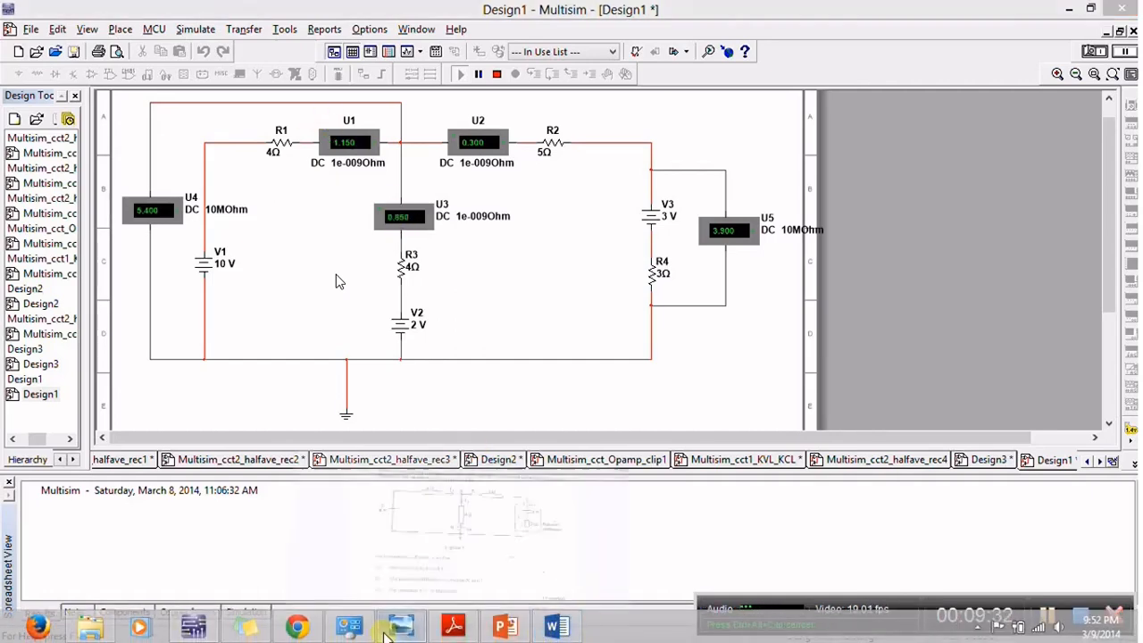
{"action": "left_click", "coordinate": [393, 632]}
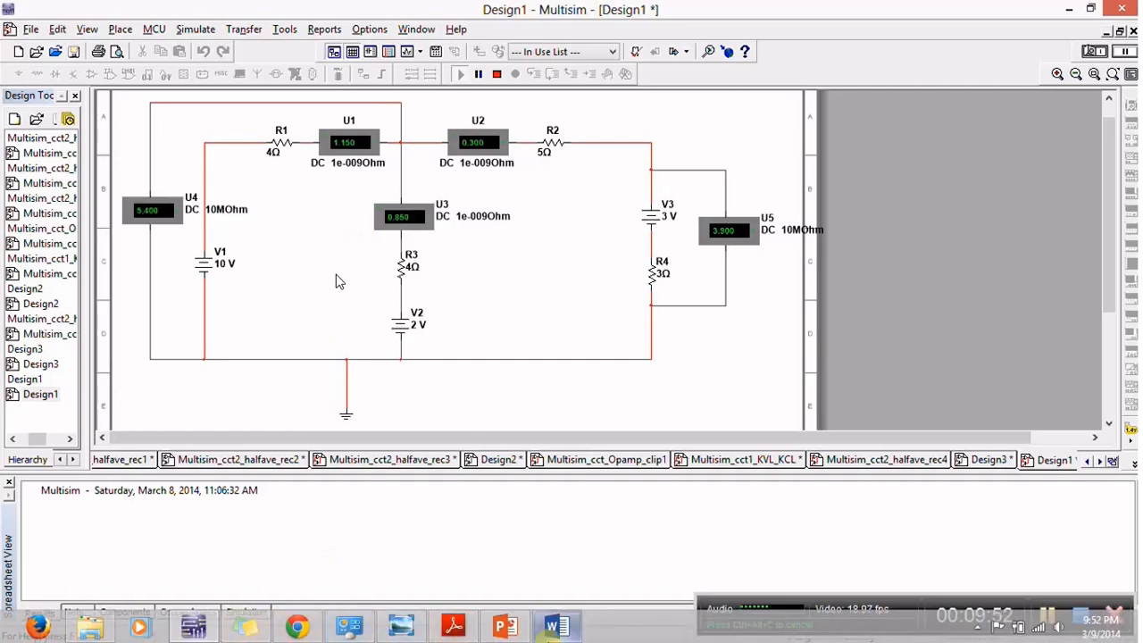
- Read the Kirchhoff's law statements in the Word document, and return to Multisim to stop the simulation
{"action": "left_click", "coordinate": [555, 625]}
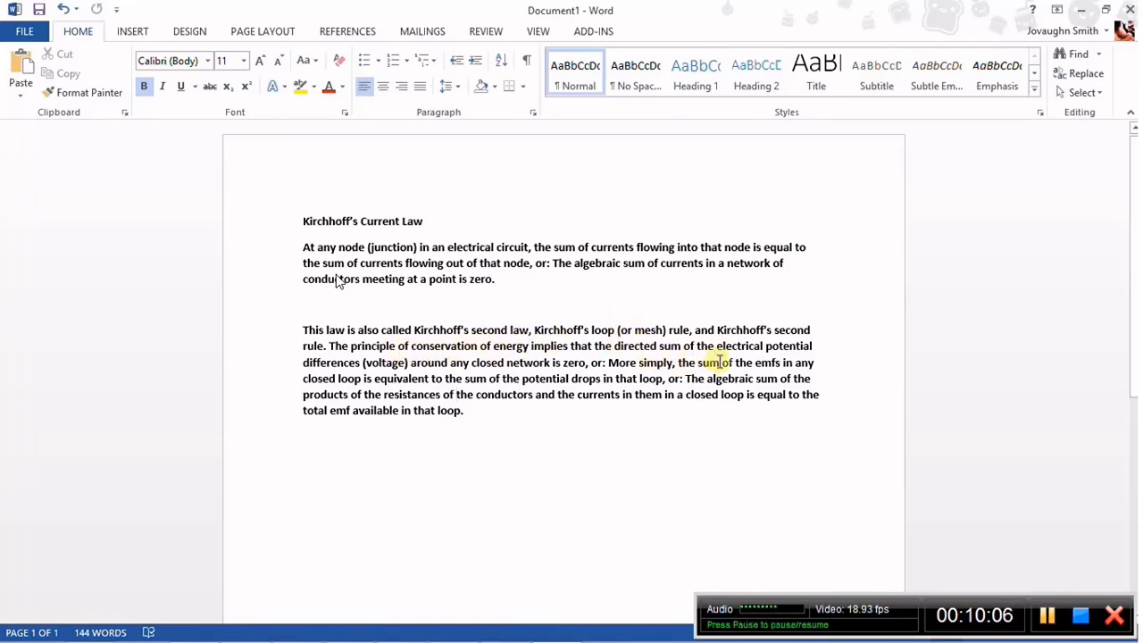
{"action": "left_click", "coordinate": [456, 394]}
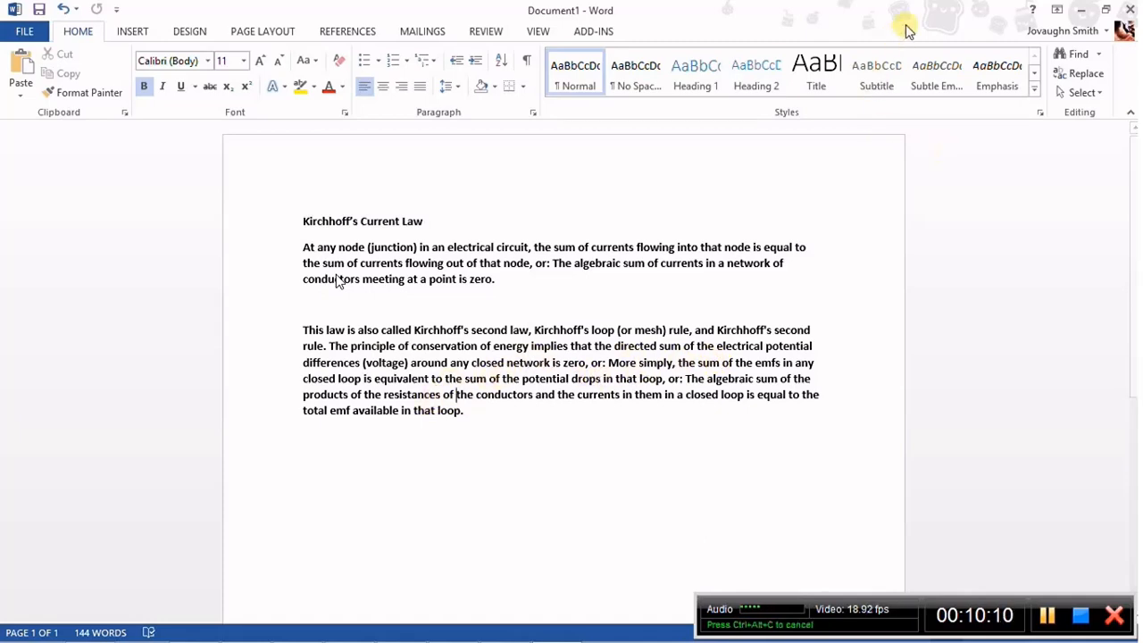
{"action": "left_click", "coordinate": [1082, 9]}
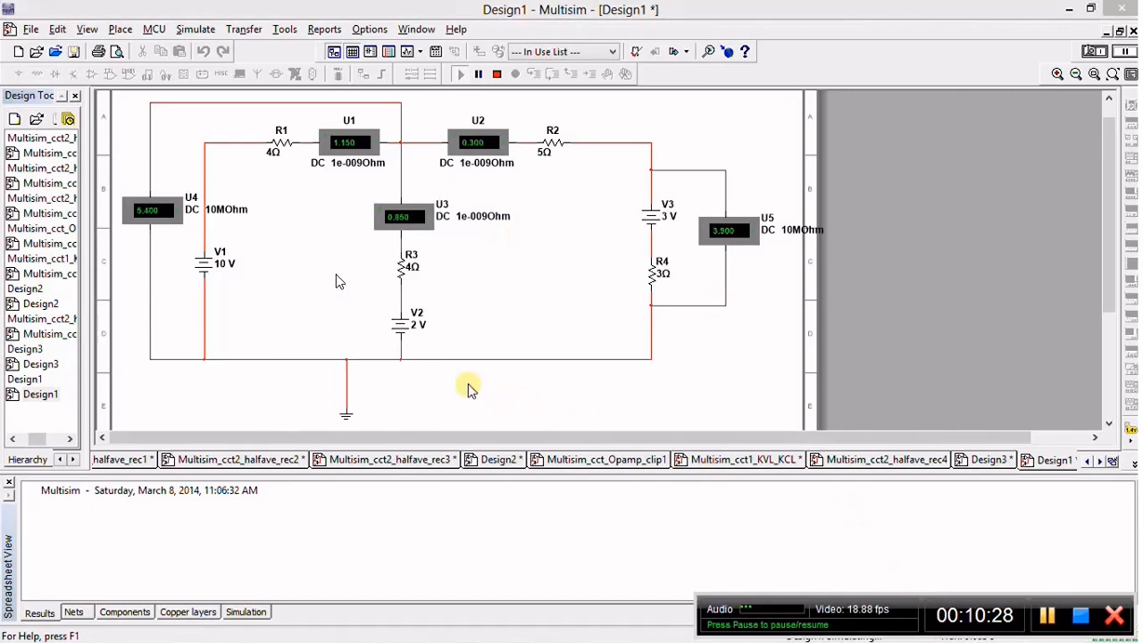
{"action": "mouse_move", "coordinate": [408, 460]}
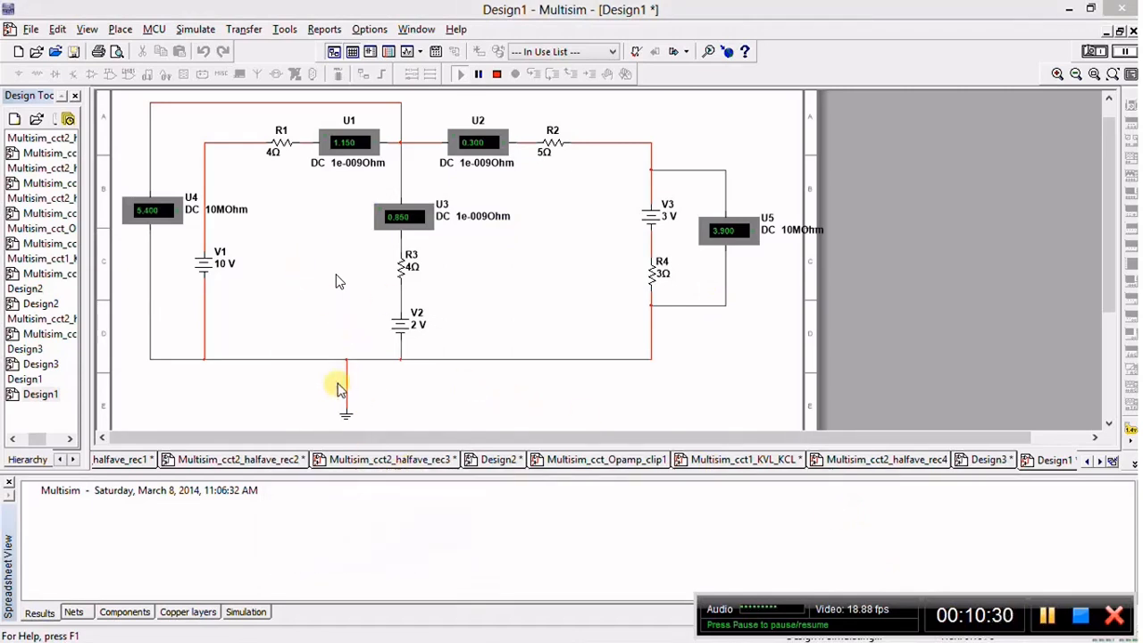
{"action": "left_click", "coordinate": [496, 76]}
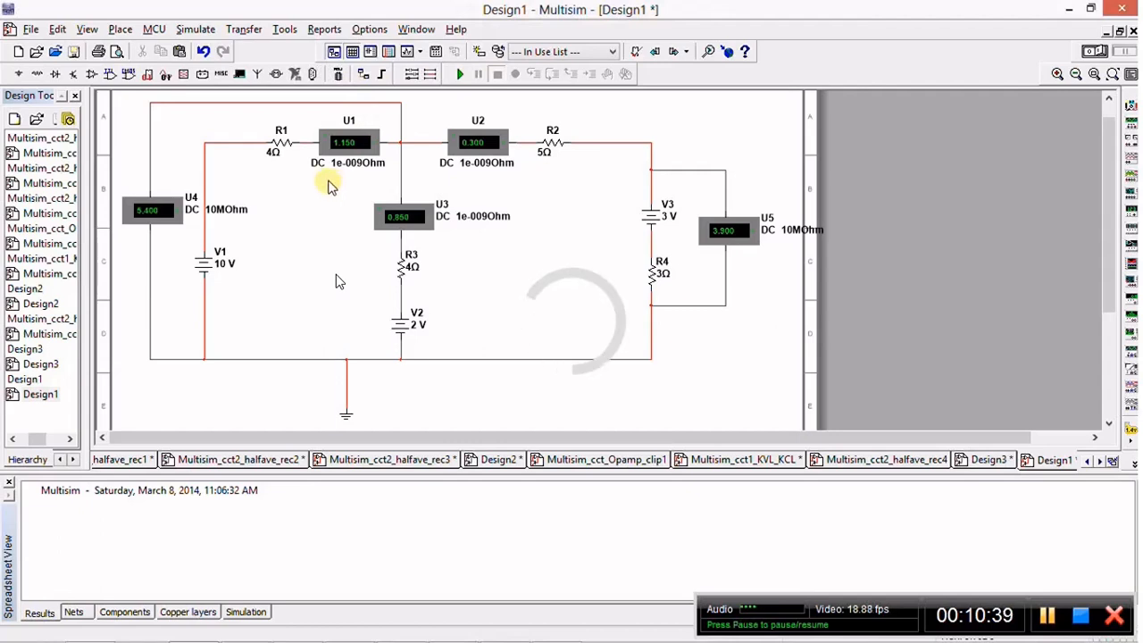
{"action": "mouse_move", "coordinate": [573, 412]}
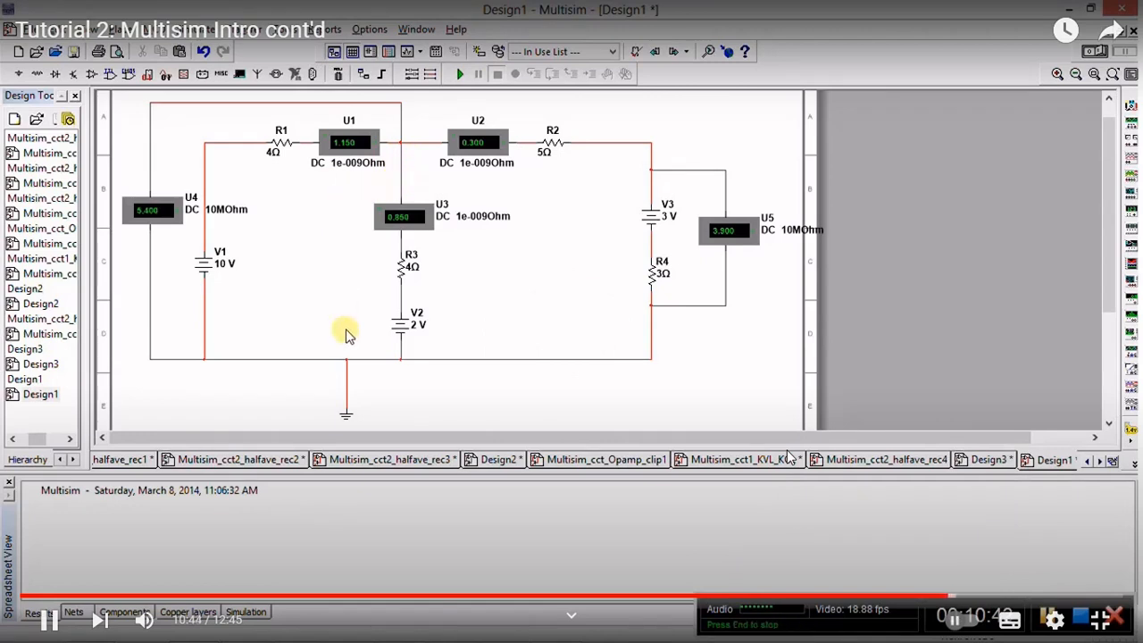
{"action": "left_click", "coordinate": [869, 545]}
{"action": "left_click", "coordinate": [869, 545]}
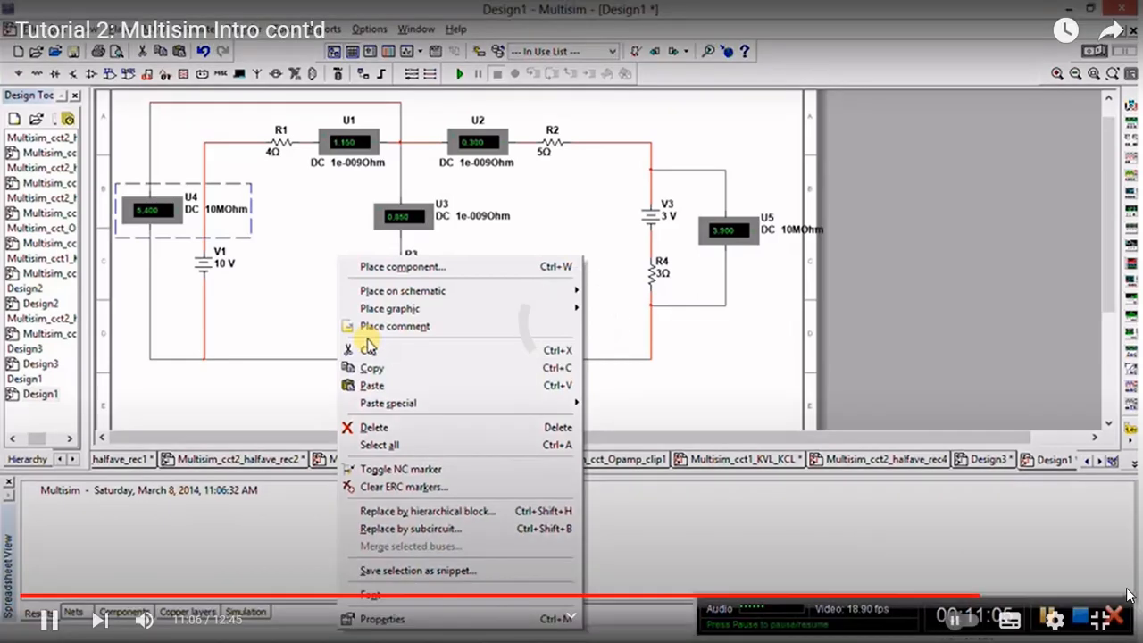
{"action": "mouse_move", "coordinate": [977, 625]}
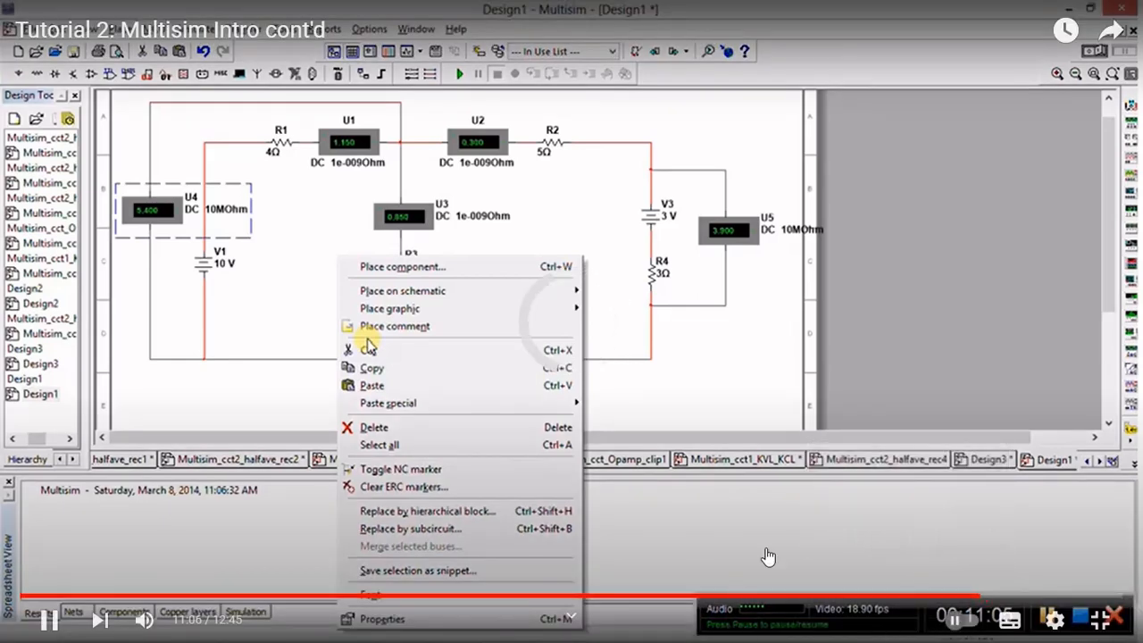
{"action": "left_click", "coordinate": [745, 450]}
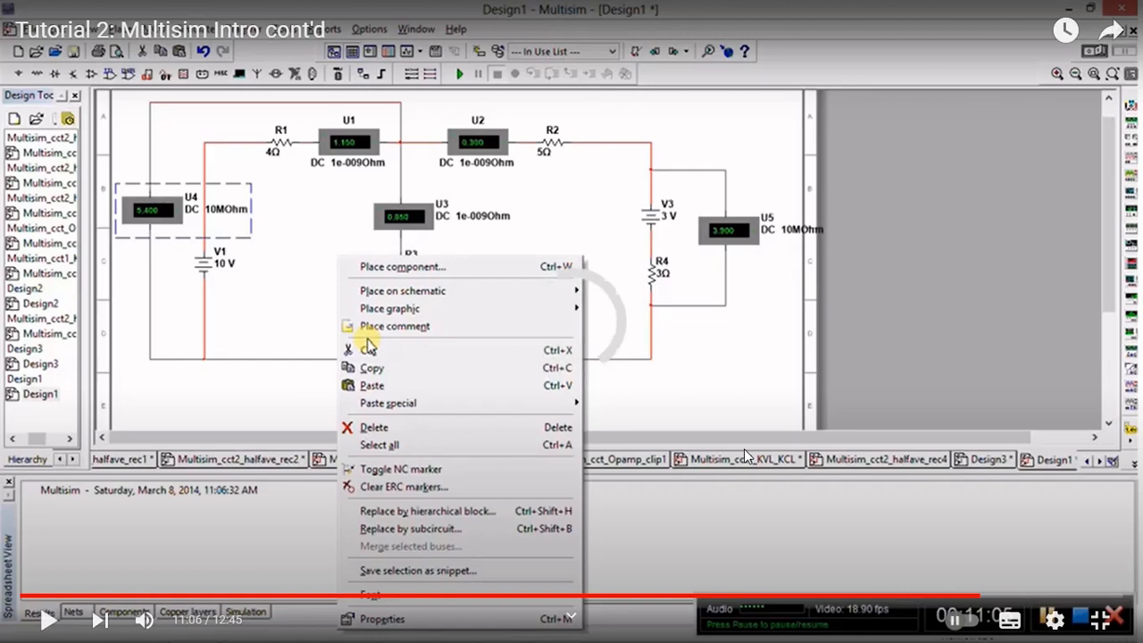
{"action": "key", "text": "Escape"}
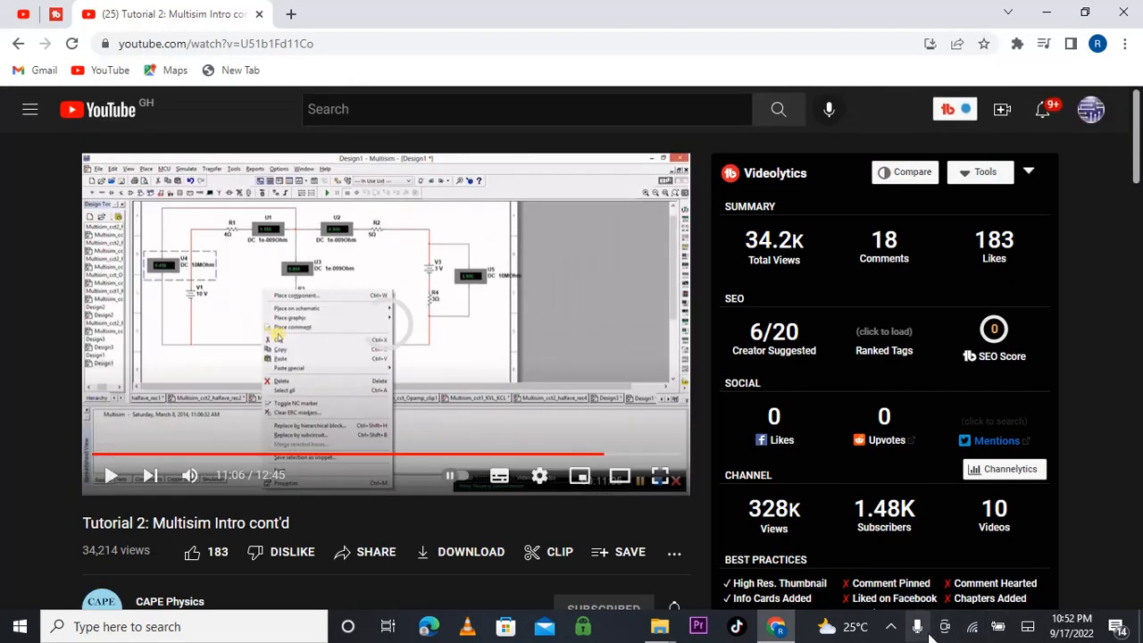
{"action": "key", "text": "space"}
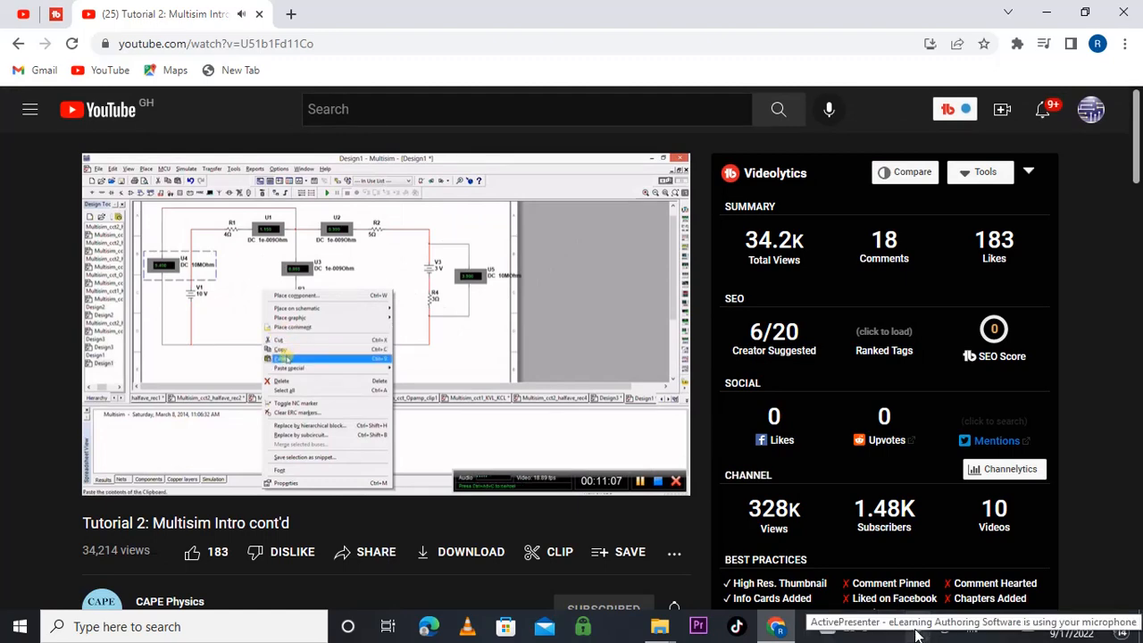
{"action": "key", "text": "F11"}
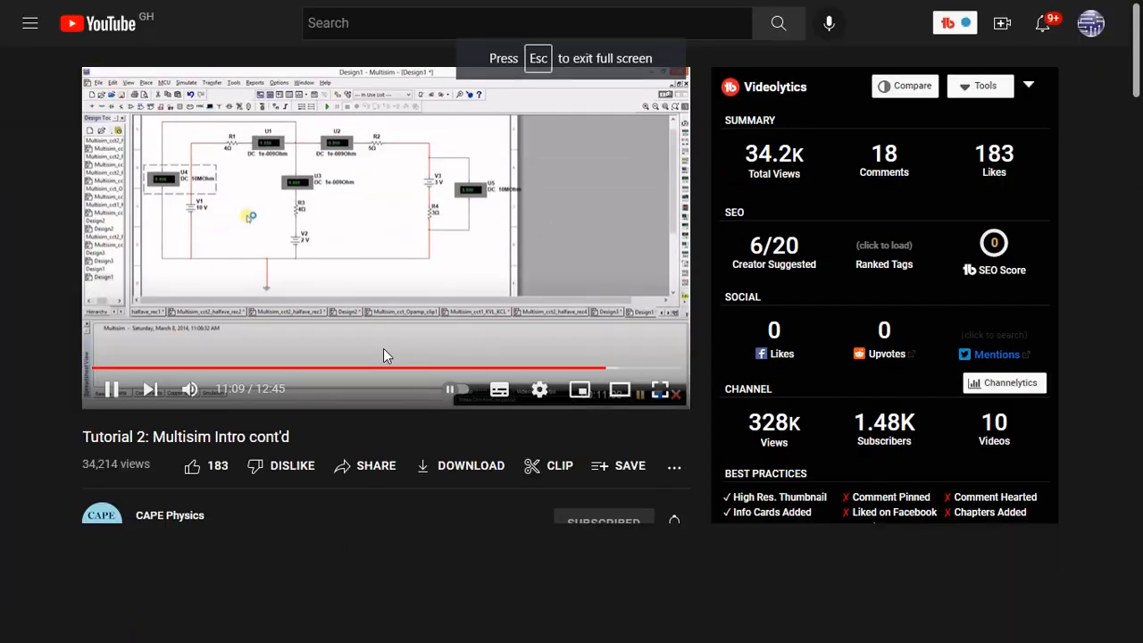
{"action": "key", "text": "f"}
{"action": "key", "text": "F11"}
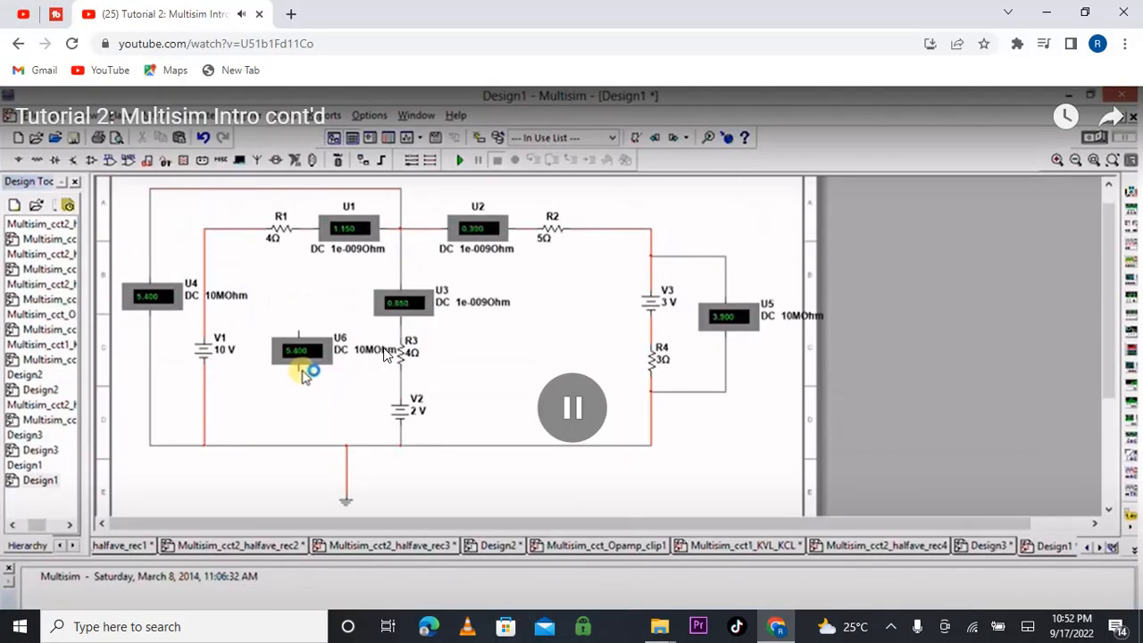
{"action": "key", "text": "Escape"}
{"action": "key", "text": "F11"}
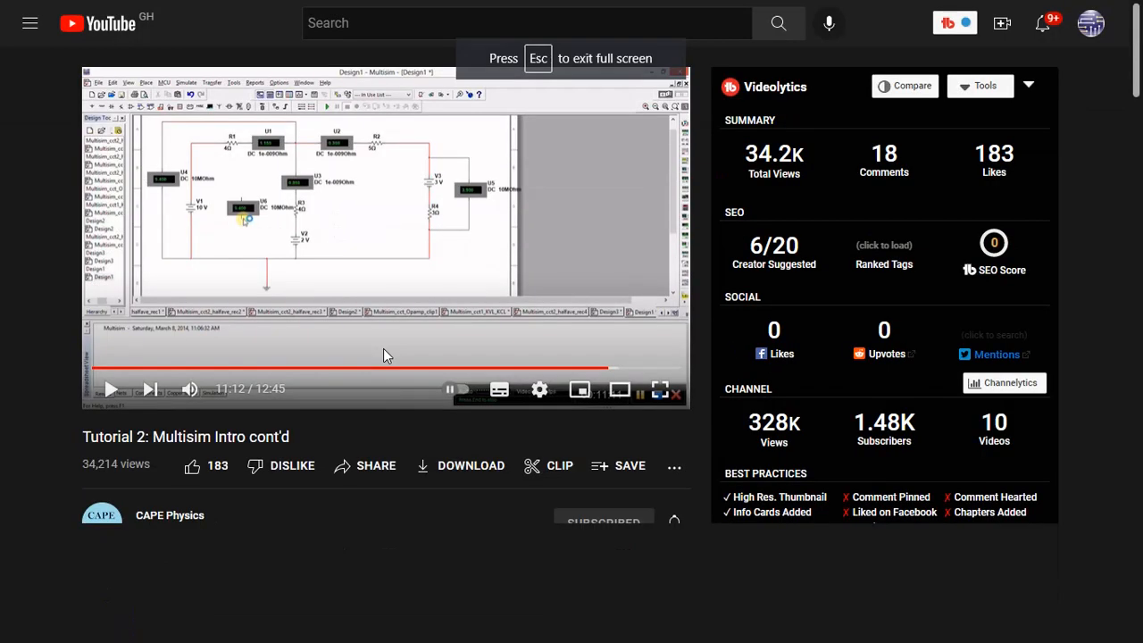
{"action": "key", "text": "f"}
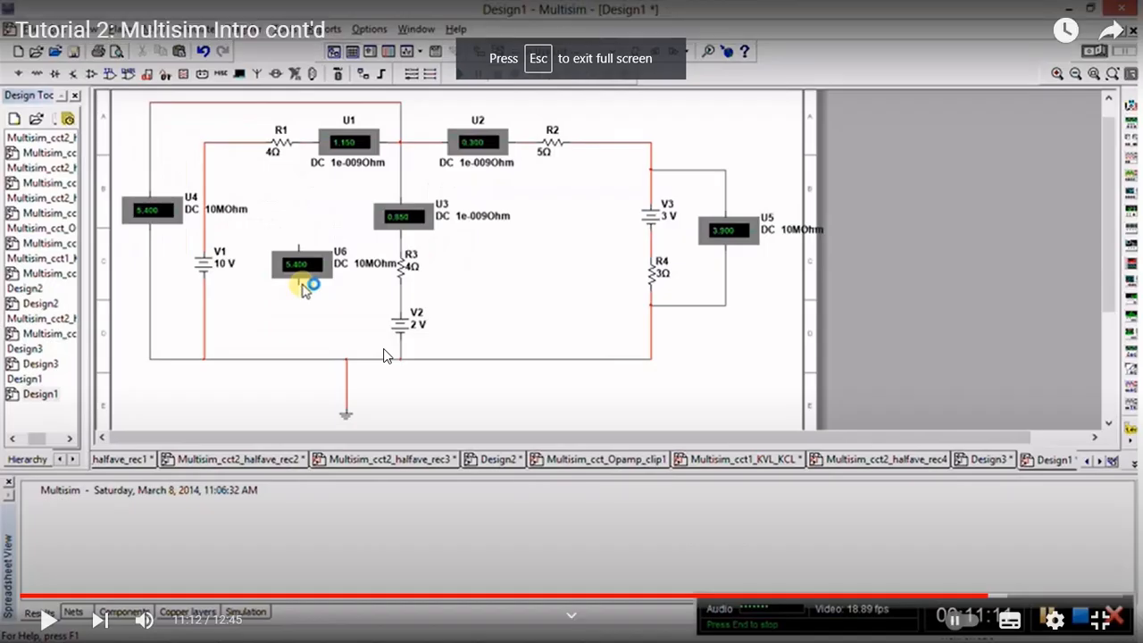
{"action": "left_click", "coordinate": [49, 619]}
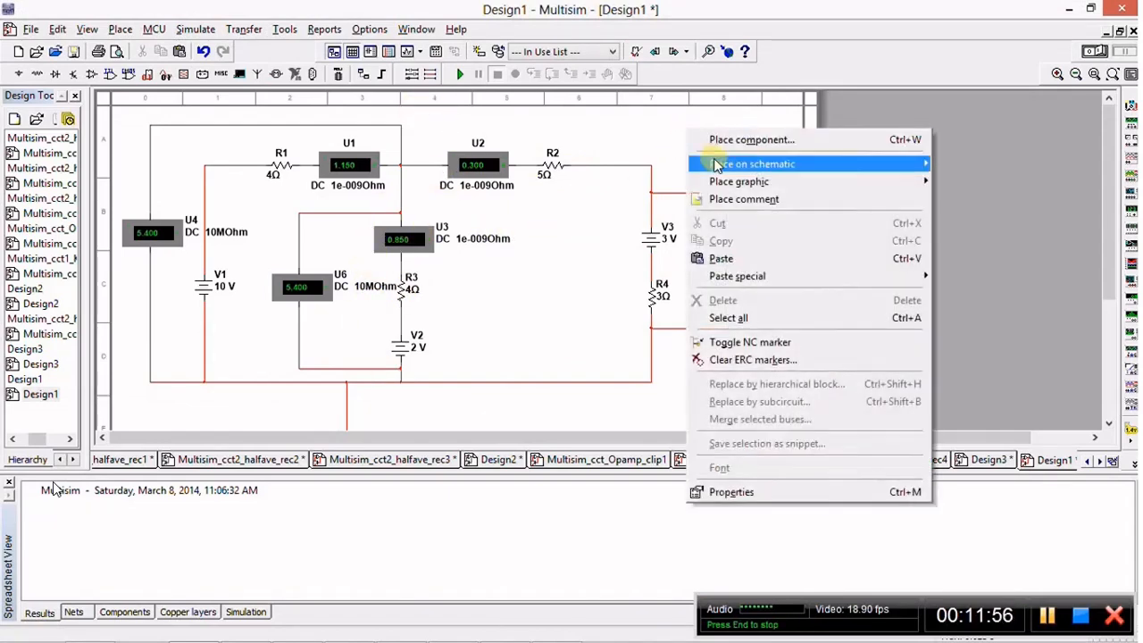
- Paste a copy of the voltmeter into the empty area above V3, beyond R2
{"action": "left_click", "coordinate": [721, 258]}
{"action": "left_click", "coordinate": [747, 267]}
{"action": "left_click", "coordinate": [689, 161]}
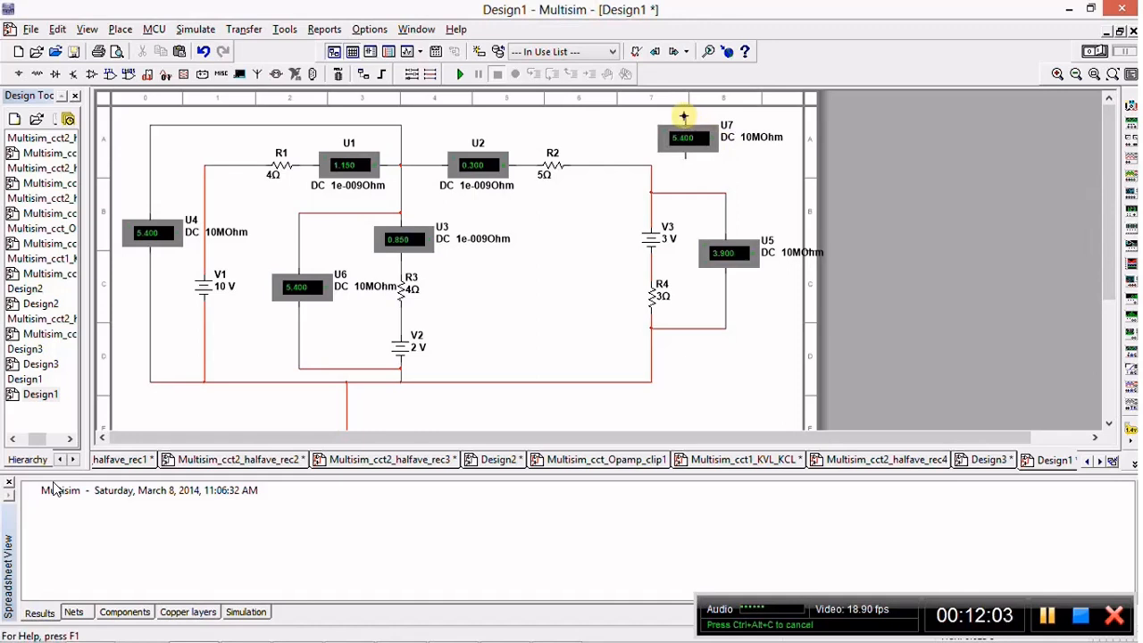
- Wire the pasted voltmeter in parallel across R2 and run the simulation
{"action": "left_click", "coordinate": [683, 117]}
{"action": "left_click", "coordinate": [521, 164]}
{"action": "left_click", "coordinate": [681, 161]}
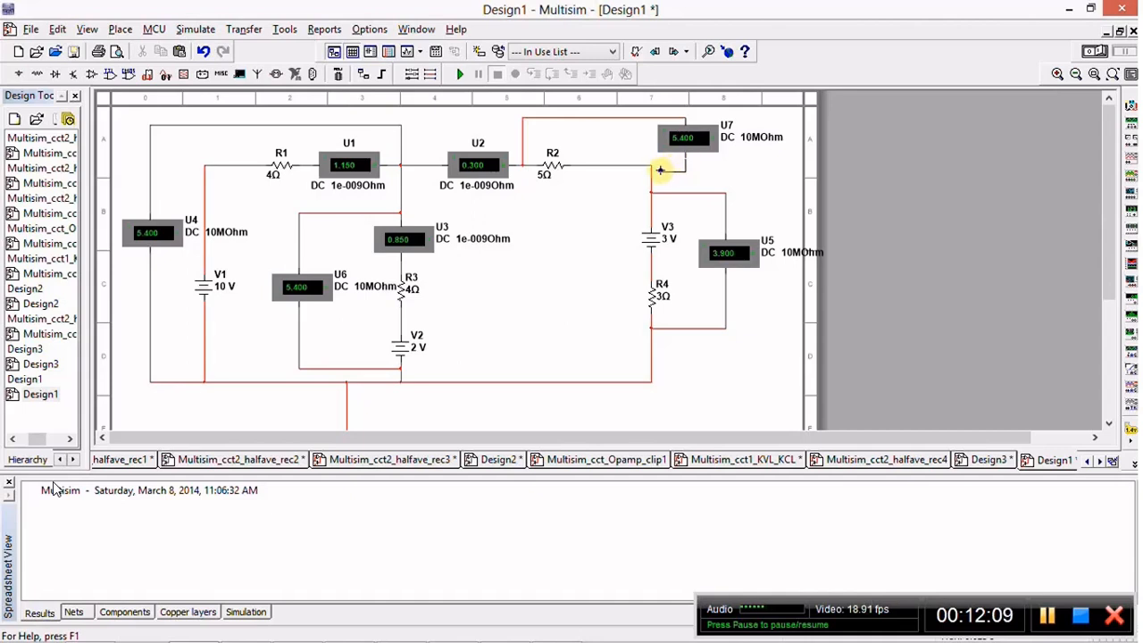
{"action": "left_click", "coordinate": [652, 172]}
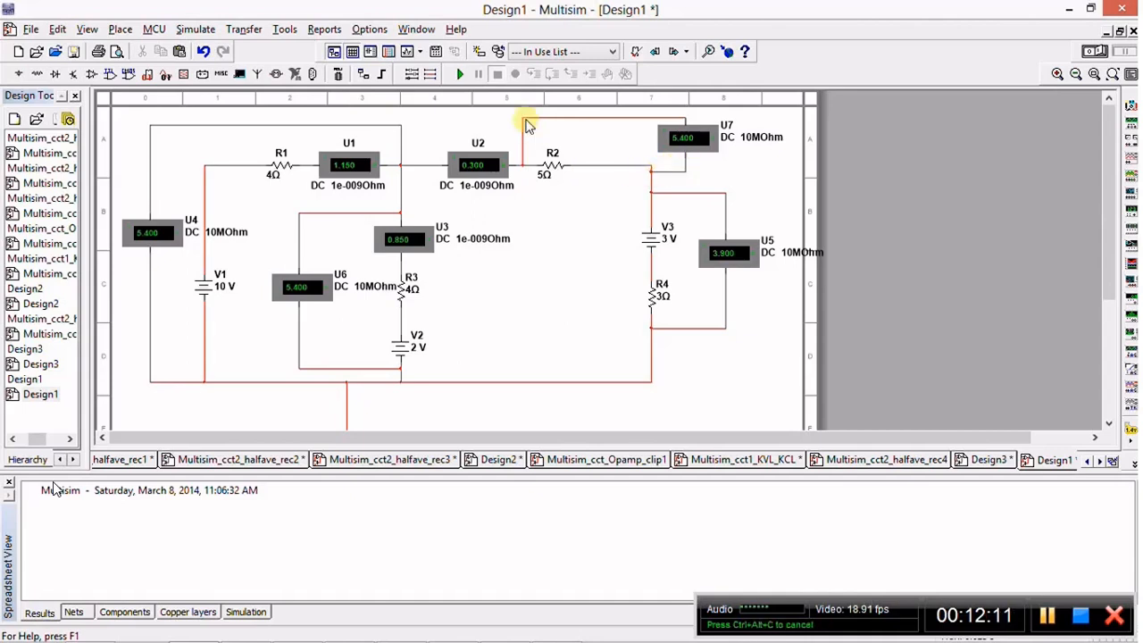
{"action": "left_click", "coordinate": [460, 75]}
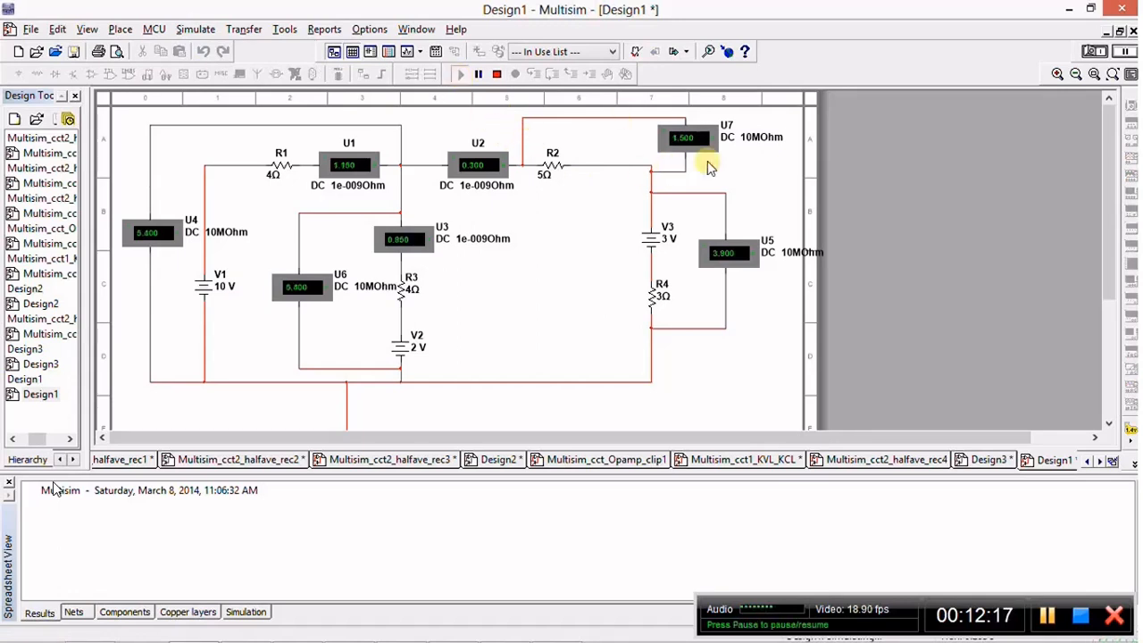
- Open the suggested YouTube video "NI Multisim: Basic operation of the two-channel oscilloscope" and skip its advertisement
{"action": "left_click", "coordinate": [723, 267]}
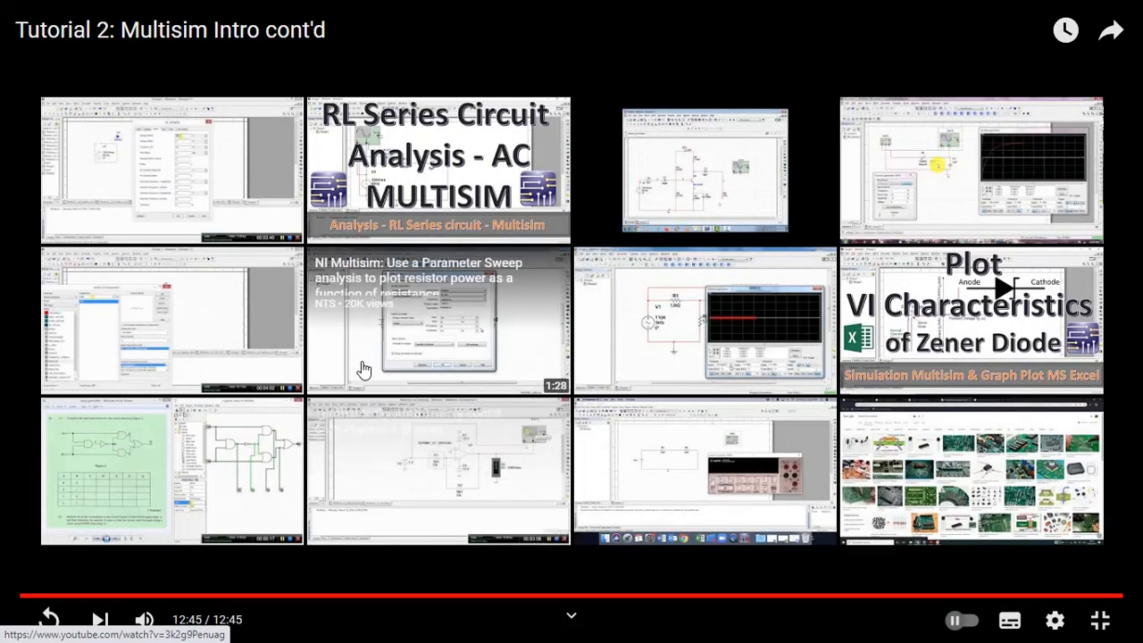
{"action": "left_click", "coordinate": [732, 280]}
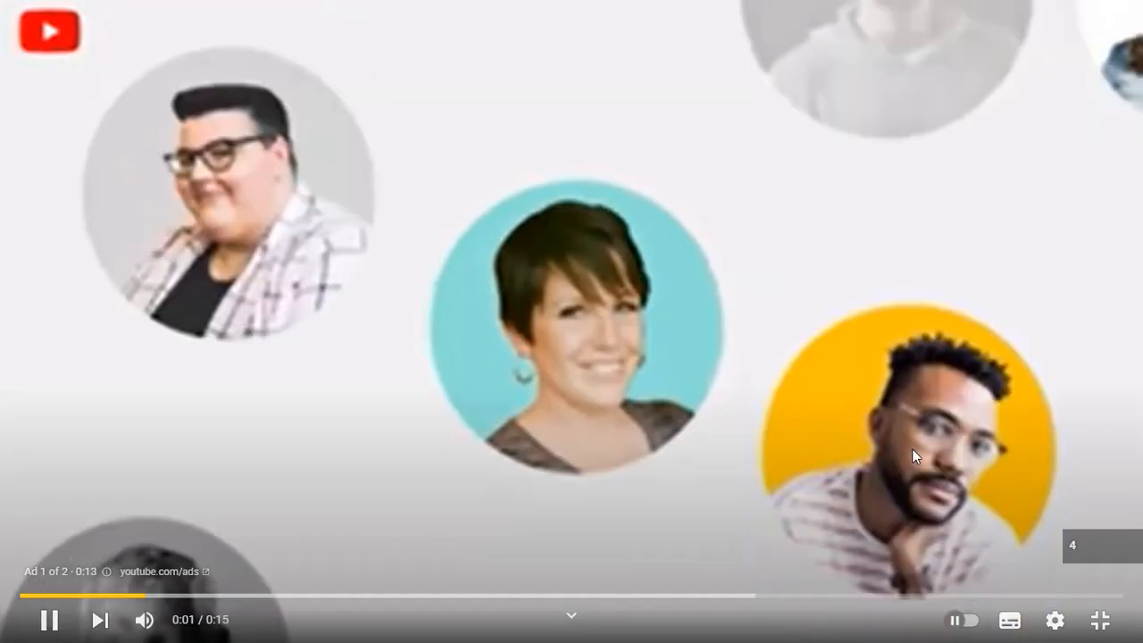
{"action": "left_click", "coordinate": [911, 456]}
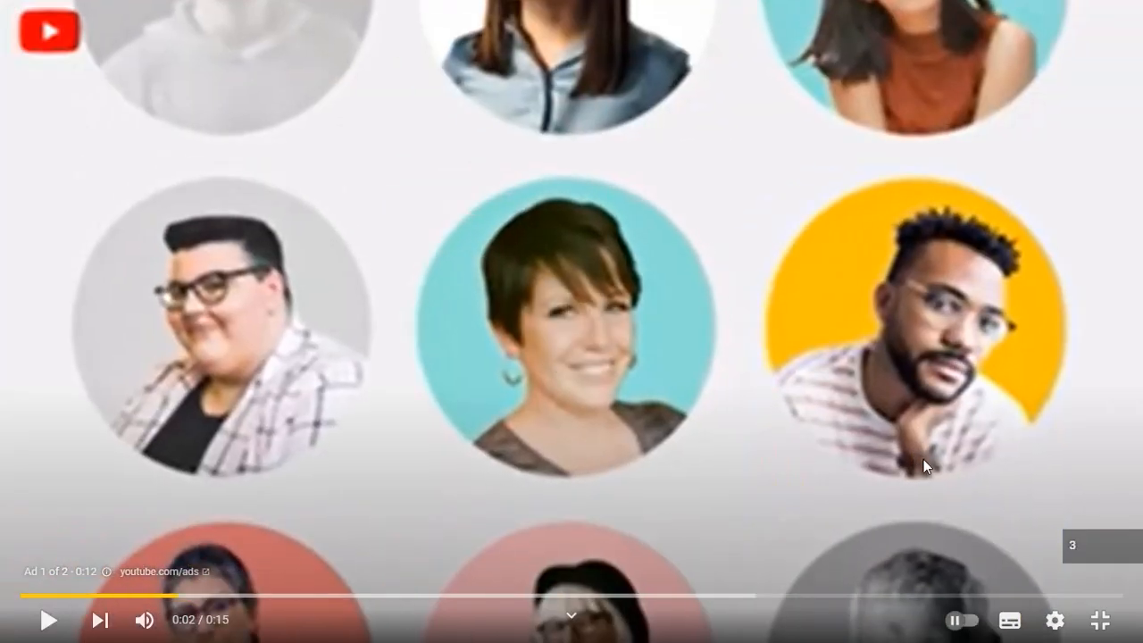
{"action": "left_click", "coordinate": [923, 459]}
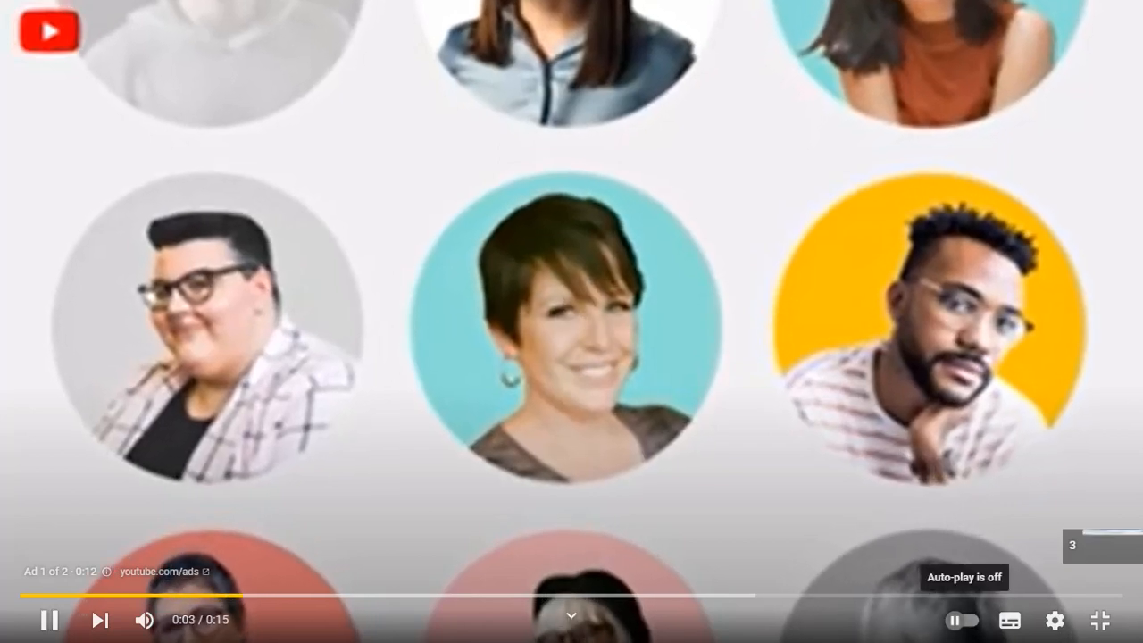
{"action": "left_click", "coordinate": [963, 620]}
{"action": "left_click", "coordinate": [962, 620]}
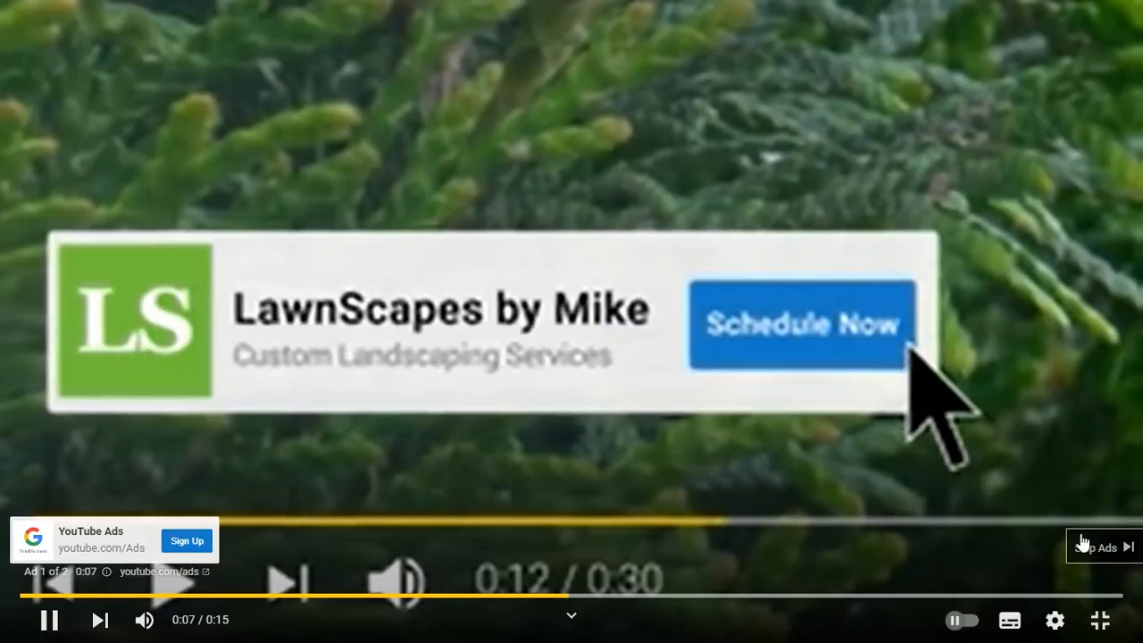
{"action": "left_click", "coordinate": [1093, 542]}
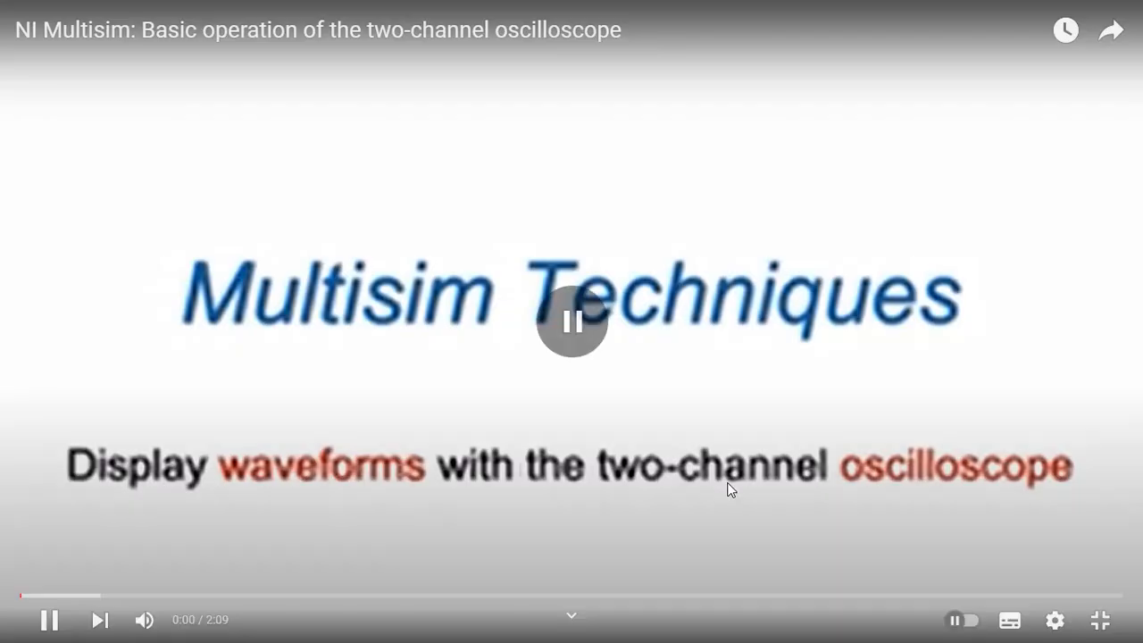